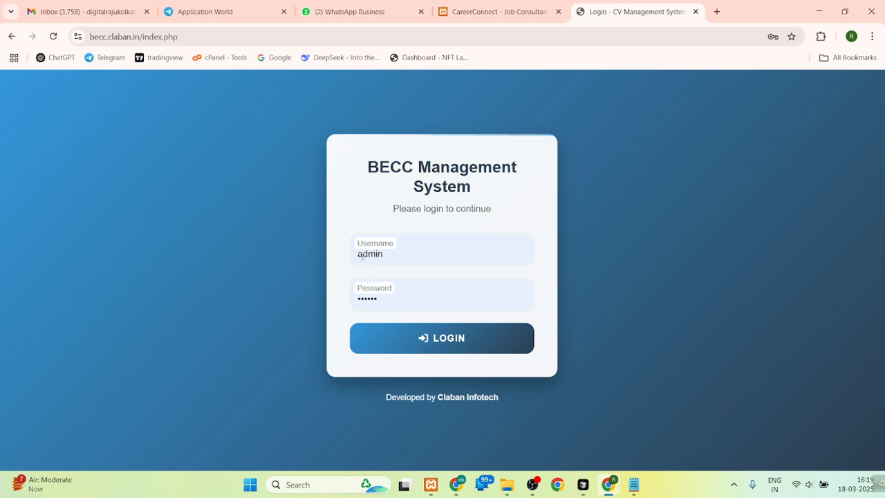
- Log in to the BECC Management System with the prefilled admin credentials and dismiss the saved-passwords warning
left_click(435, 342)
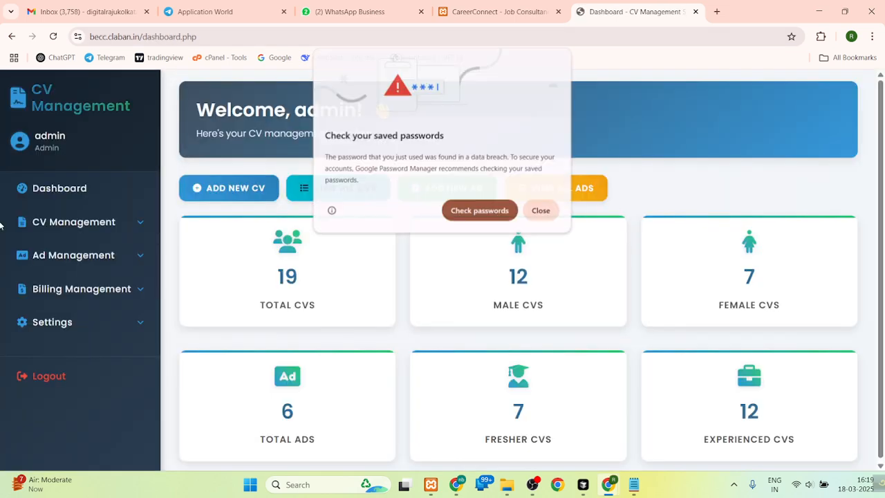
left_click(542, 211)
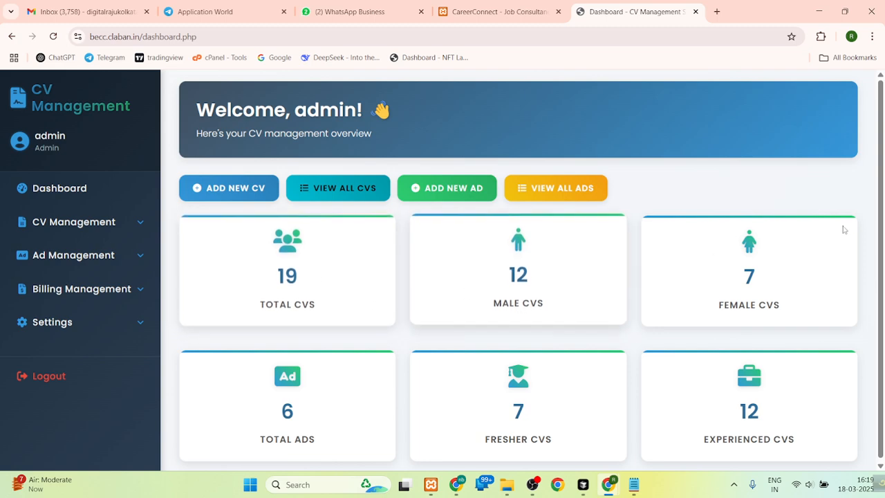
left_click_drag(881, 235, 881, 257)
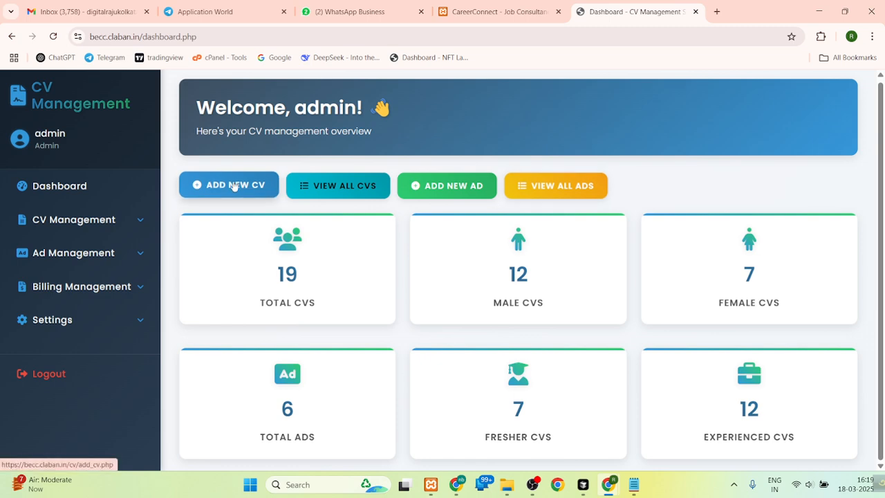
- Open the Add New CV page from CV Management in a separate browser tab
left_click(116, 222)
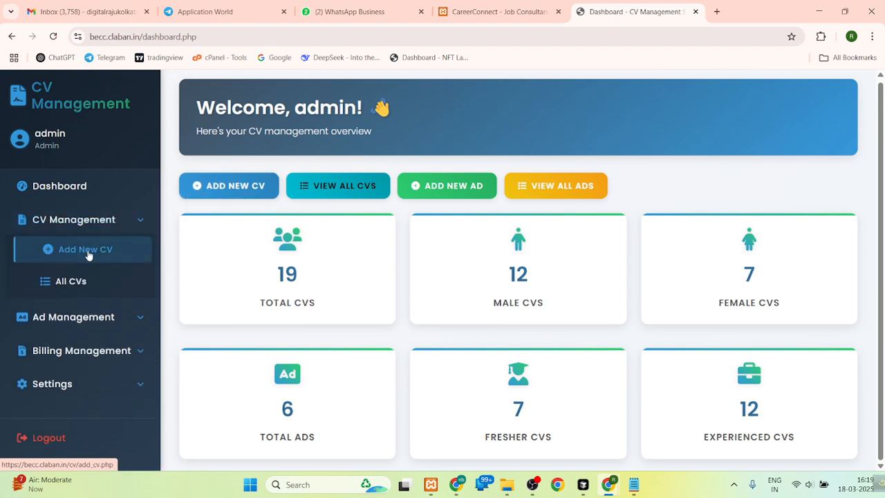
right_click(88, 251)
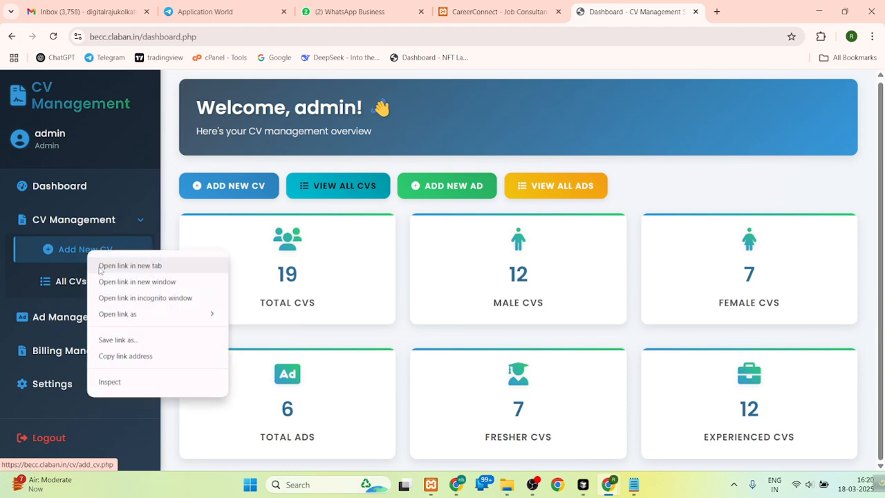
left_click(130, 266)
key("ctrl+Tab")
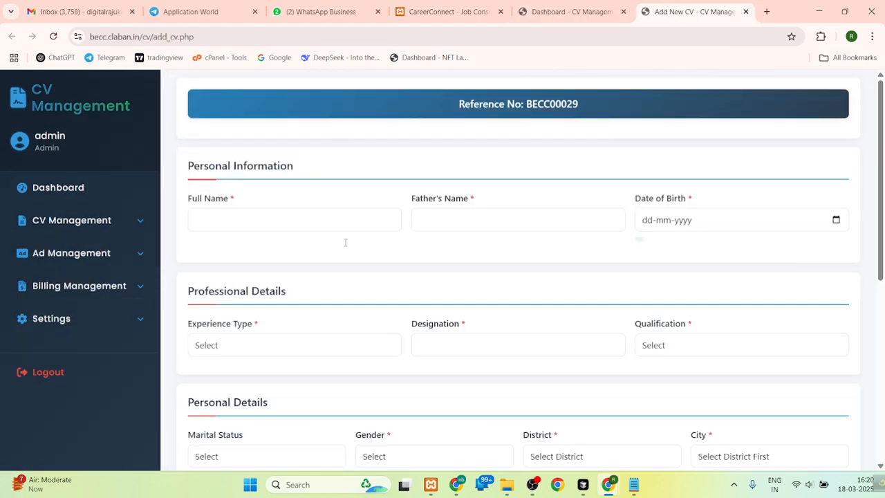
- Try the dashboard's own shortcut to the new CV form and return to the dashboard
left_click(587, 11)
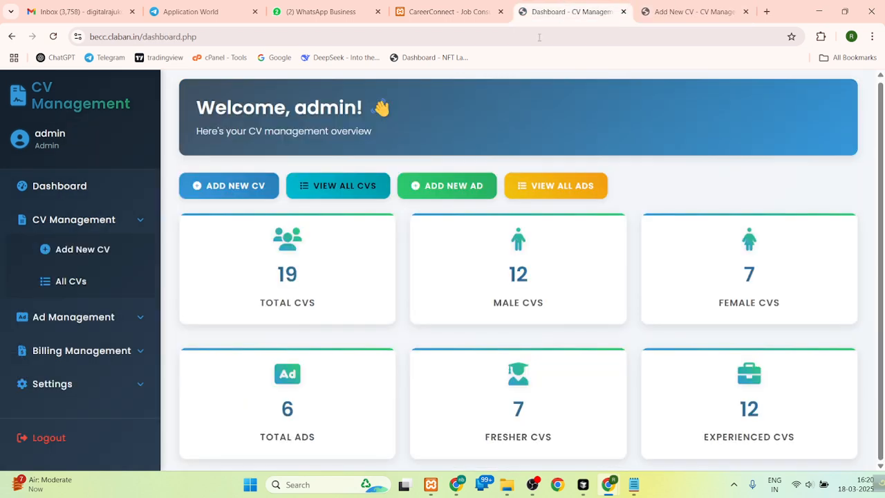
left_click(238, 185)
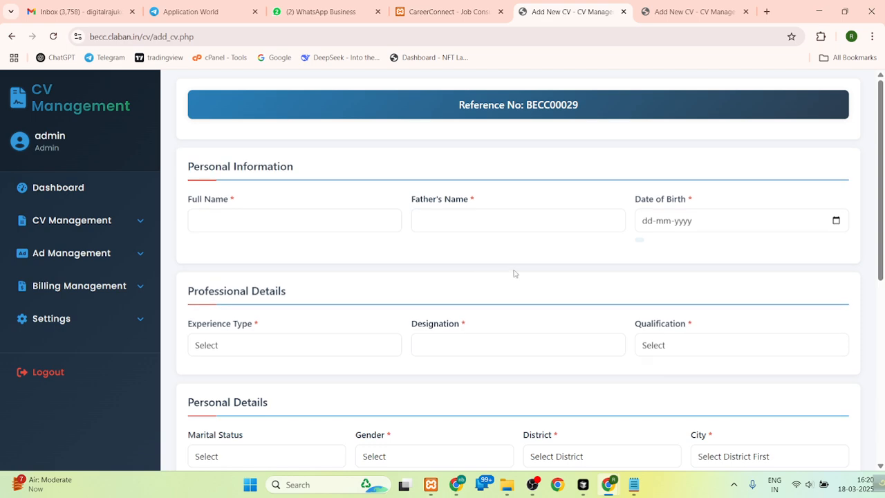
left_click(56, 190)
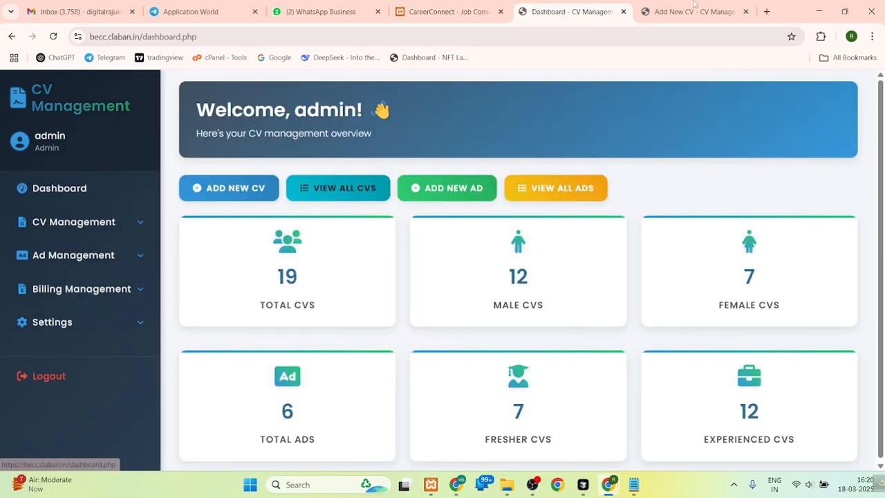
- In the Add New CV form, enter the candidate's full name and the father's name
left_click(694, 11)
left_click(236, 220)
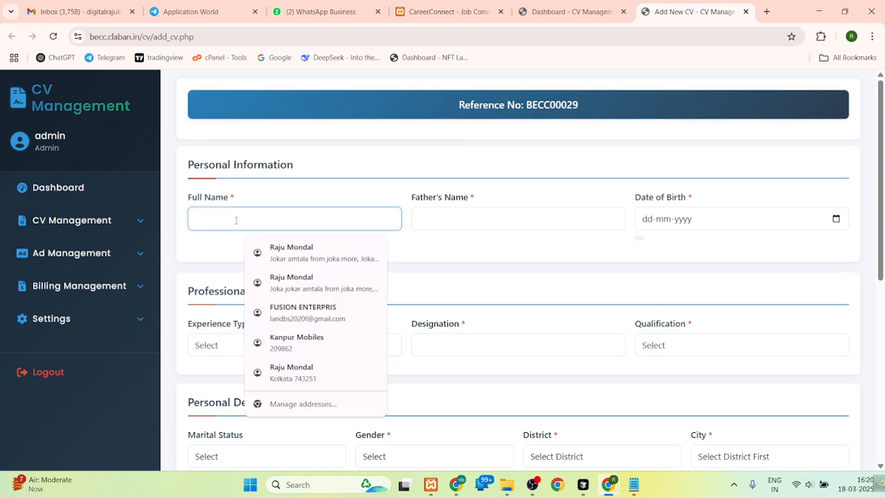
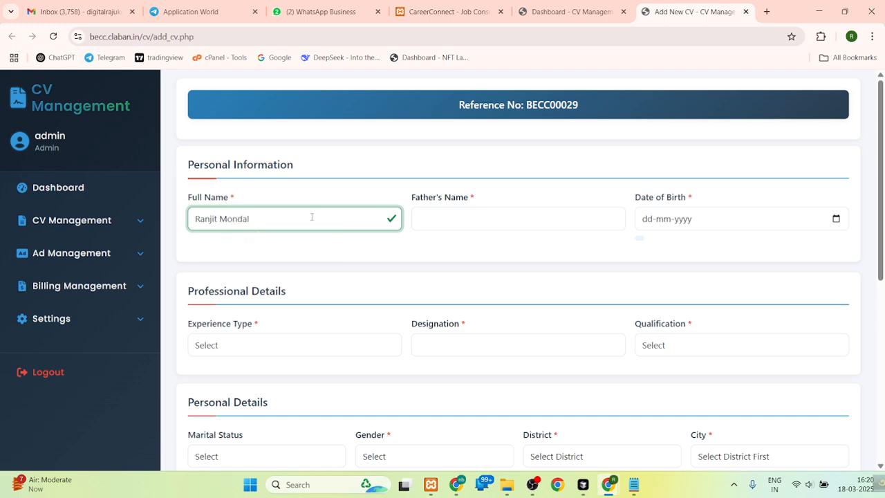
left_click(461, 226)
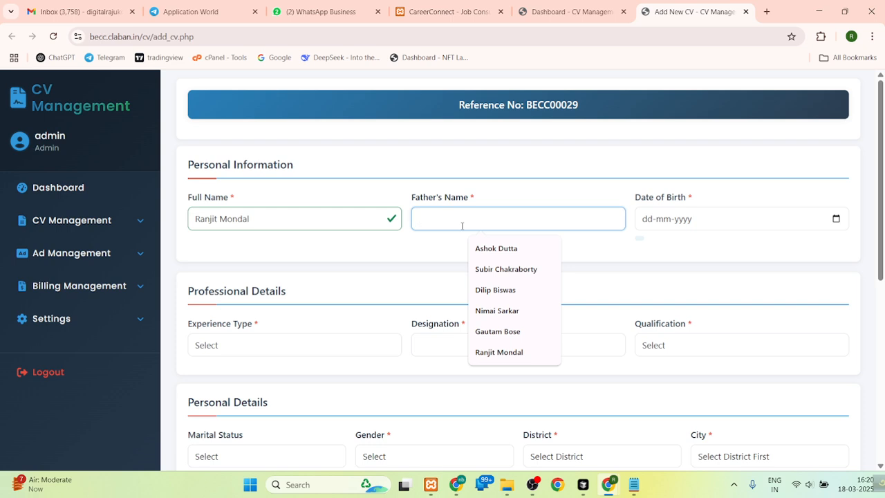
type("Satr")
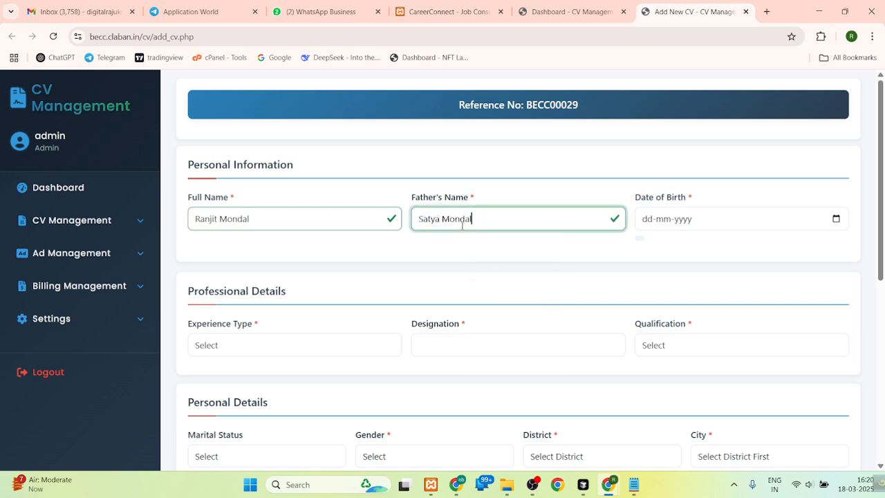
- Enter the candidate's date of birth in the Personal Information section
left_click(642, 220)
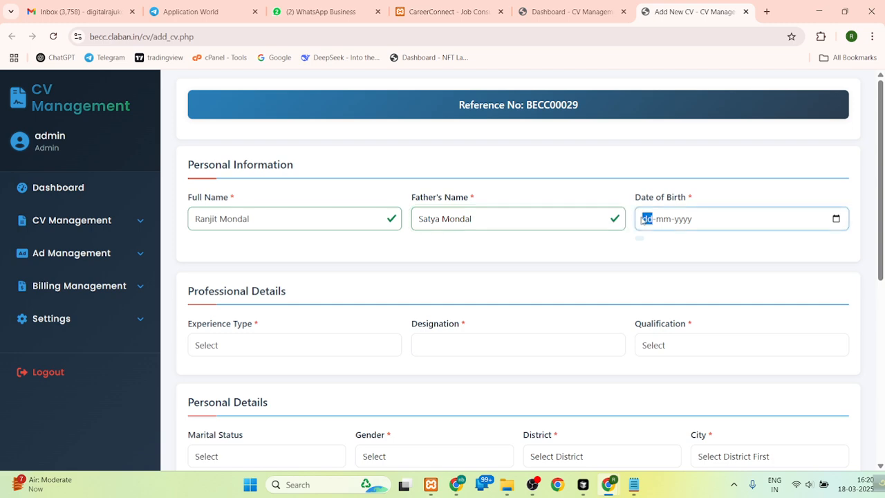
type("02022000")
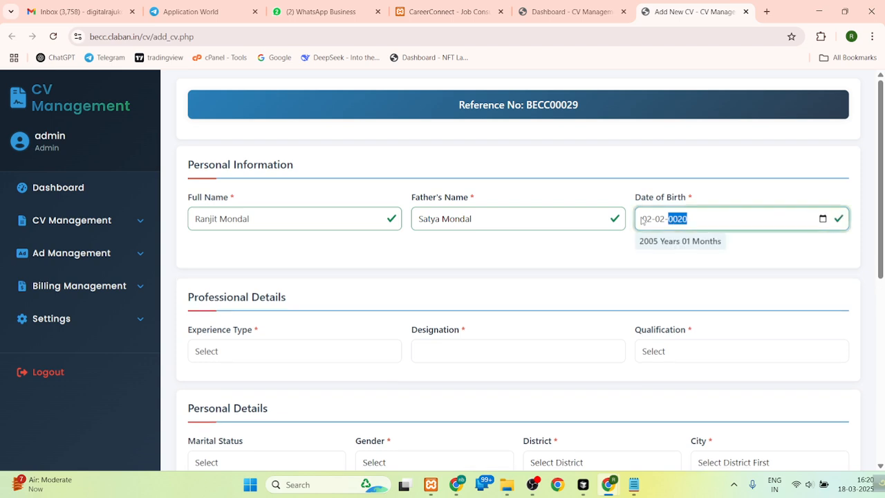
left_click(758, 247)
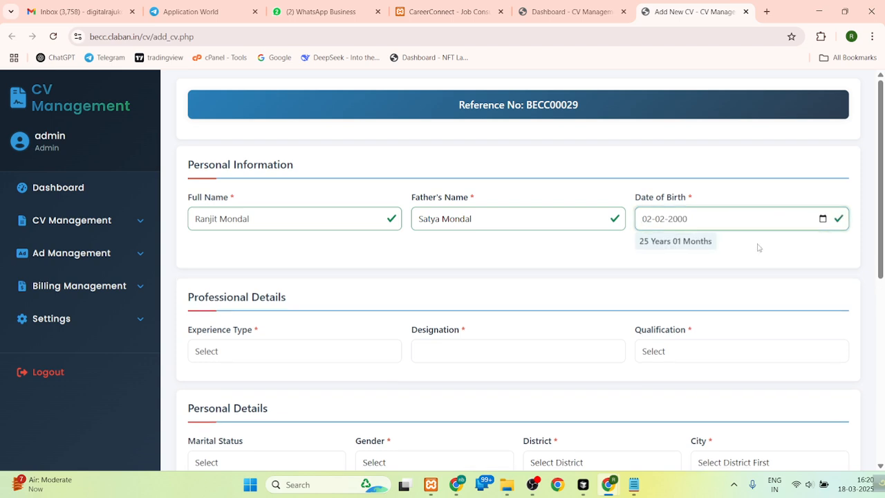
left_click_drag(639, 246, 718, 251)
left_click(718, 251)
- Fill in the professional details with experience type Fresher, designation "web expert" and qualification B.A
left_click_drag(884, 207, 884, 299)
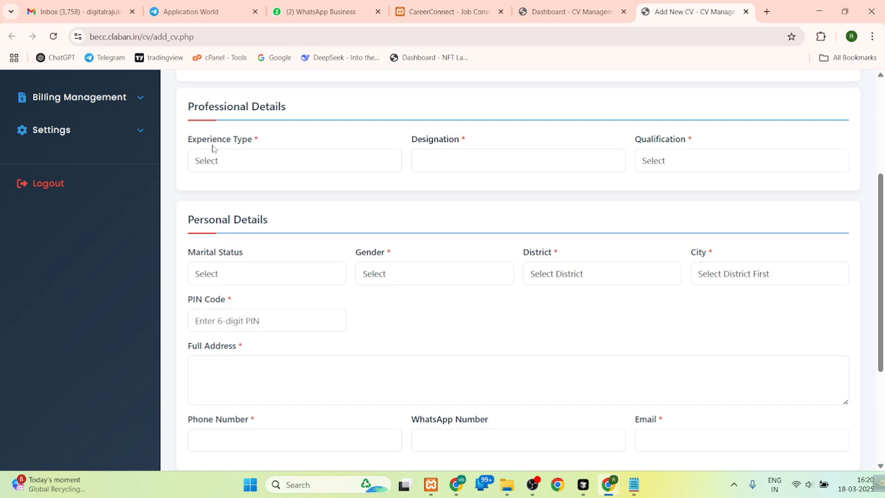
left_click(238, 159)
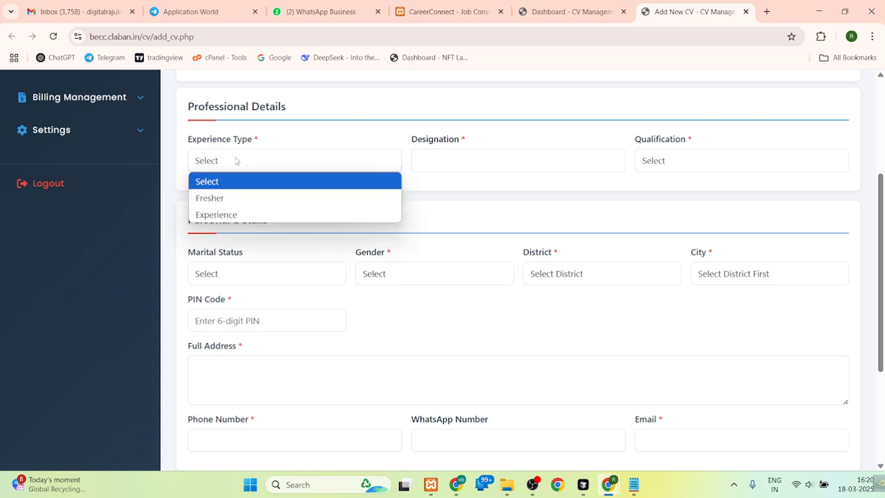
left_click(217, 201)
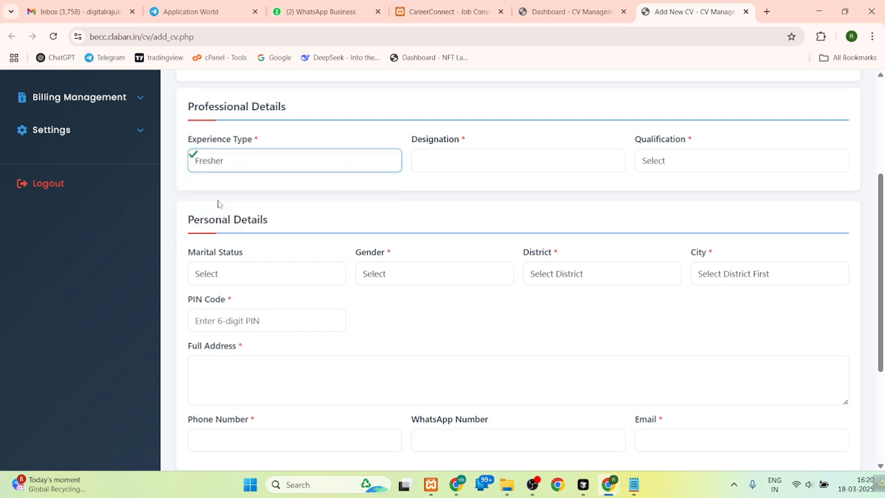
left_click(427, 166)
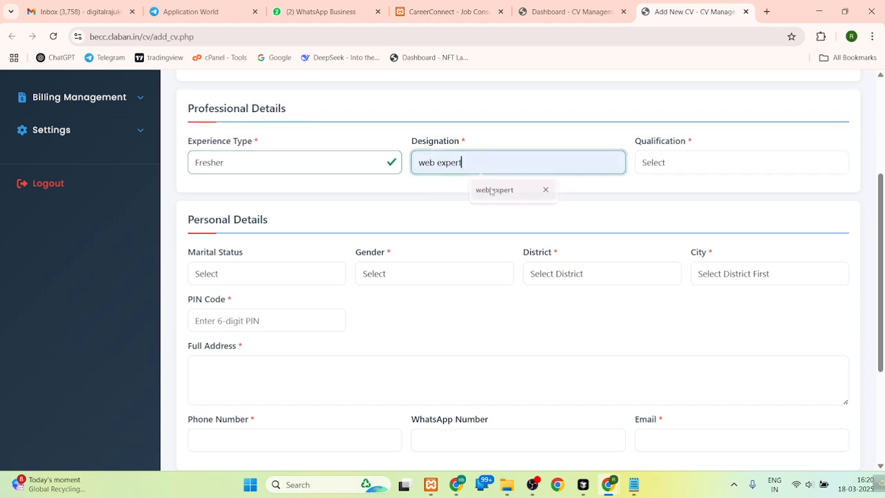
left_click(493, 189)
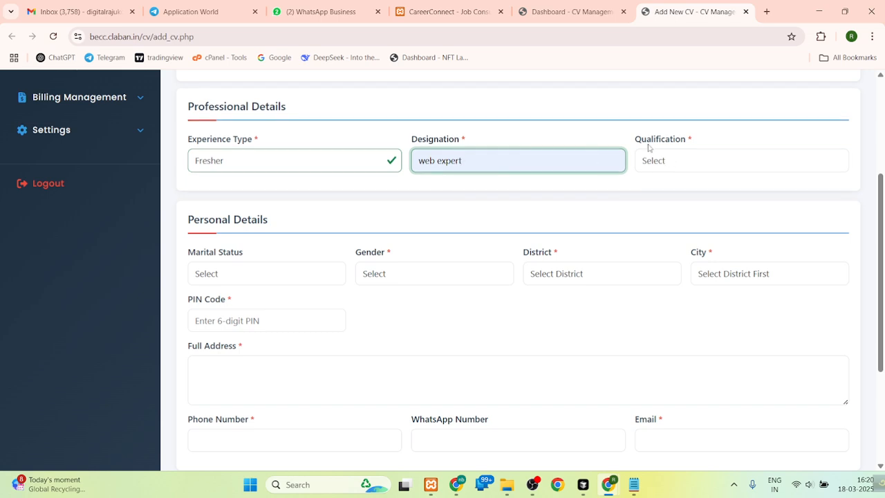
left_click(667, 162)
left_click(658, 230)
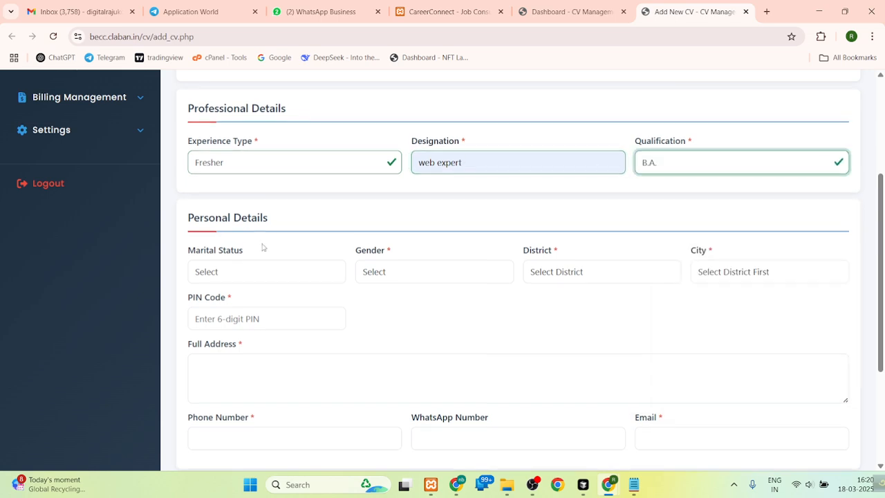
- Set the candidate's marital status to Single and gender to Male in the Personal Details section
left_click(223, 277)
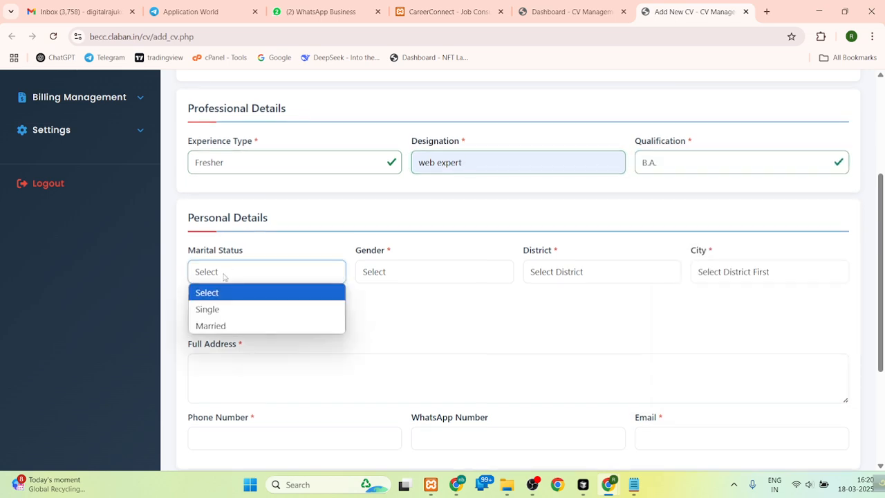
left_click(228, 309)
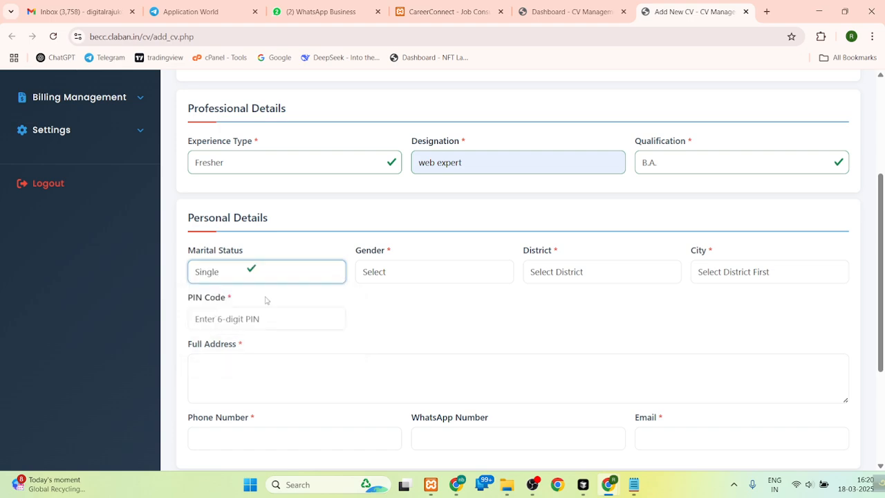
left_click(381, 276)
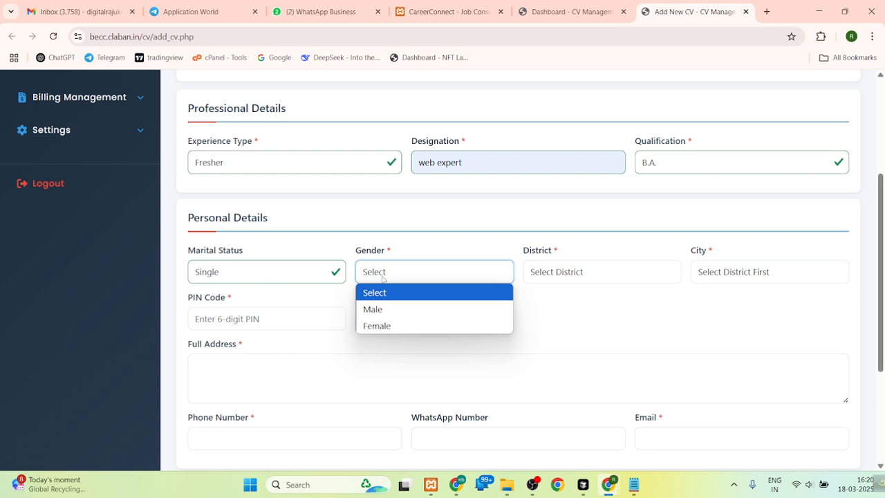
left_click(379, 313)
- Set the candidate's district to North 24 Parganas and the city to Bongaon
left_click(571, 271)
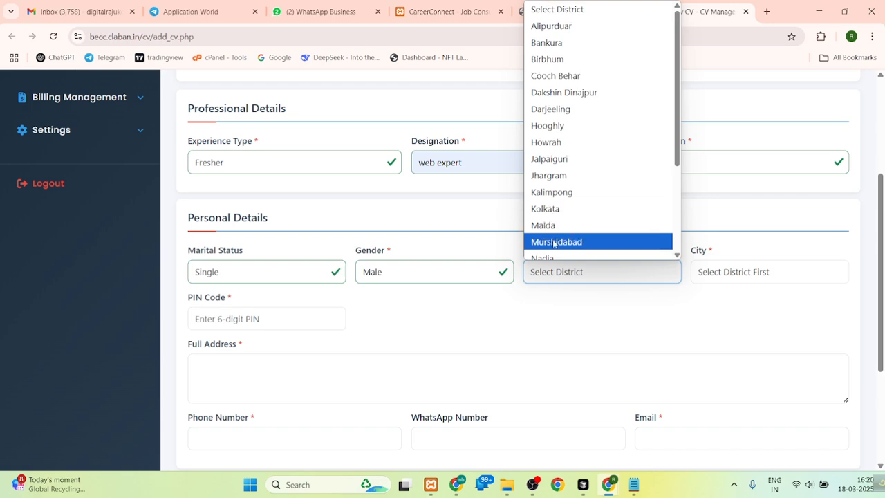
scroll(561, 208, "down", 3)
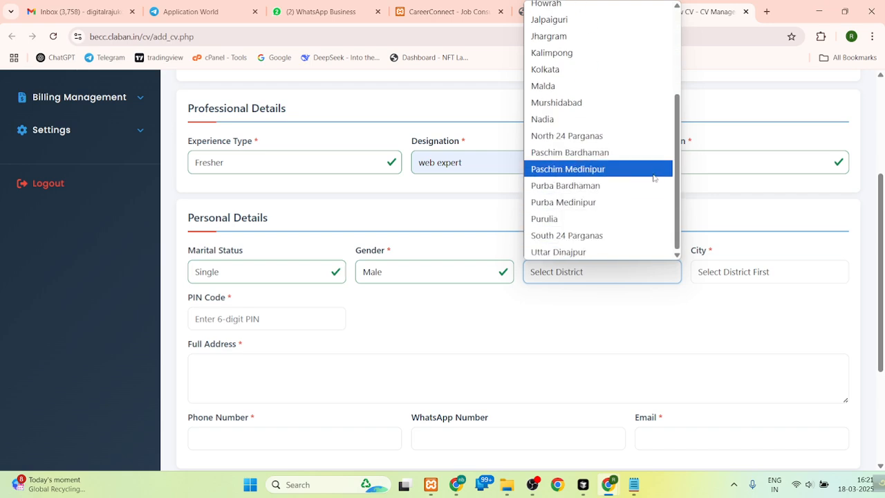
left_click(603, 142)
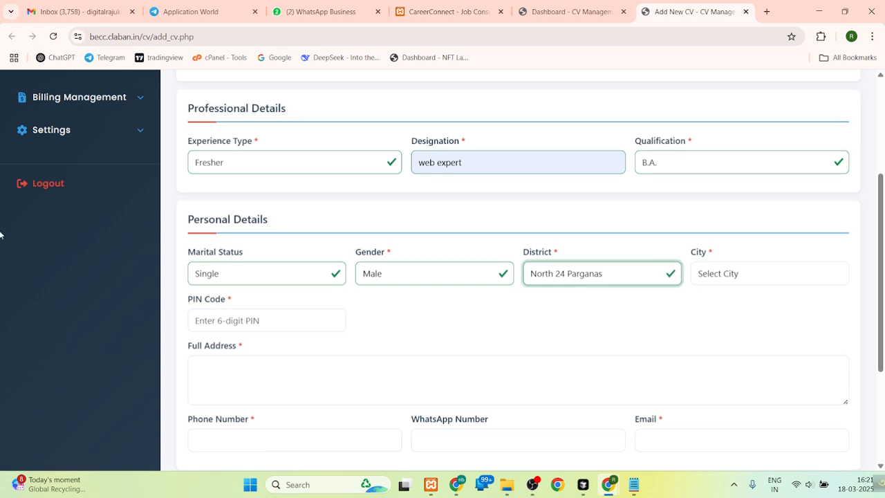
left_click(736, 273)
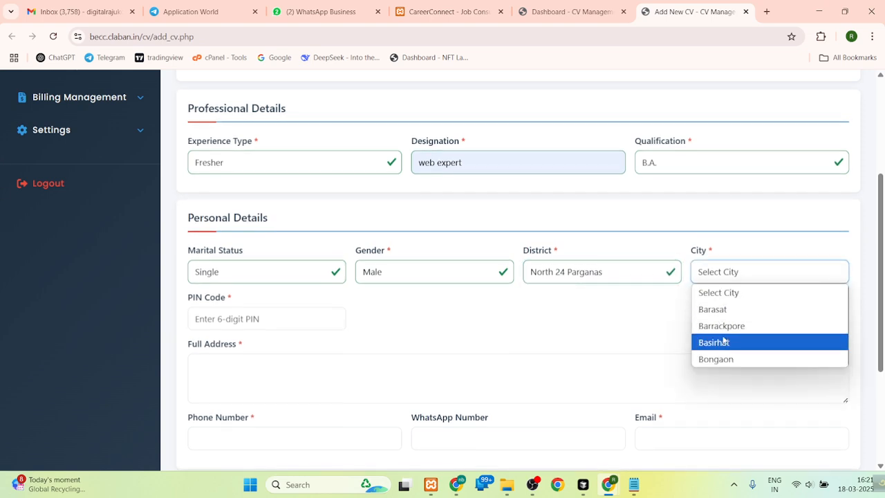
left_click(722, 358)
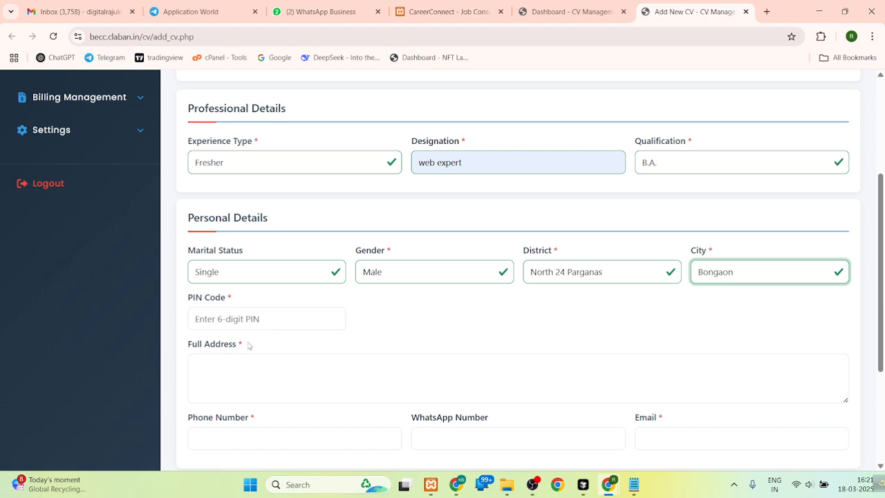
- Enter the candidate's six-digit postal PIN code in the Personal Details section
left_click(224, 320)
type("7432")
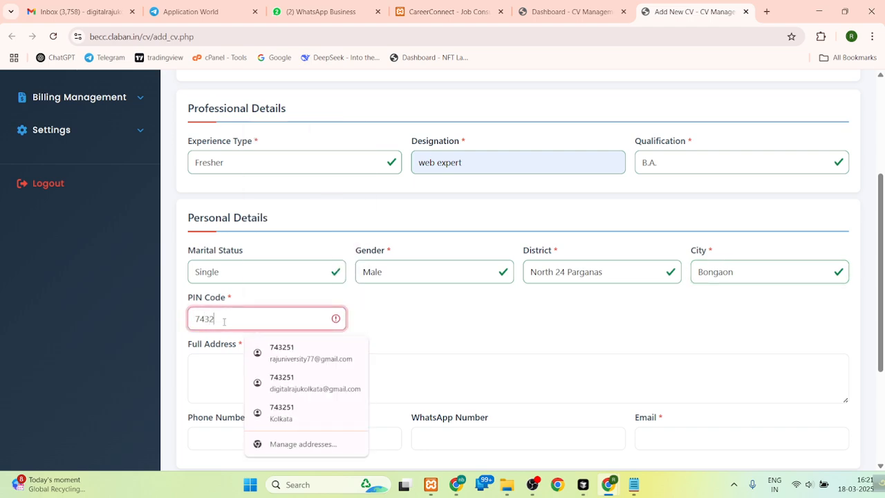
type("51")
scroll(448, 329, "up", 1)
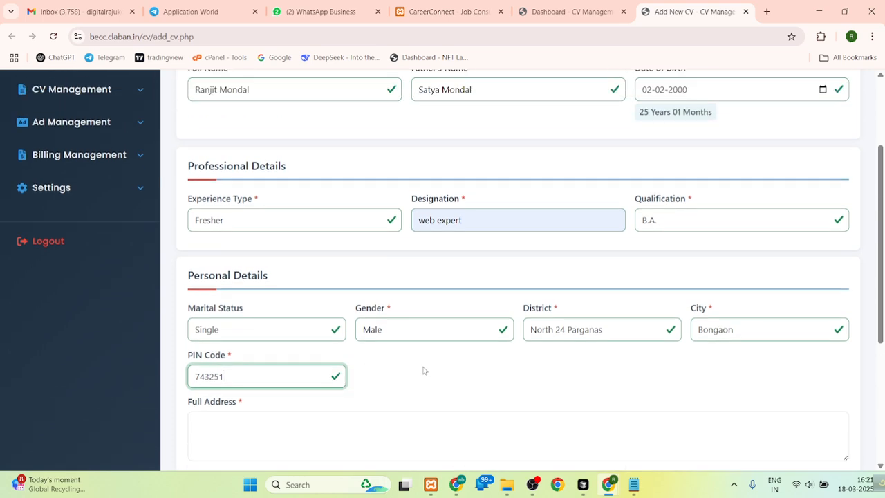
- Enter the candidate's full postal address in the Personal Details section
left_click(434, 414)
scroll(559, 239, "down", 4)
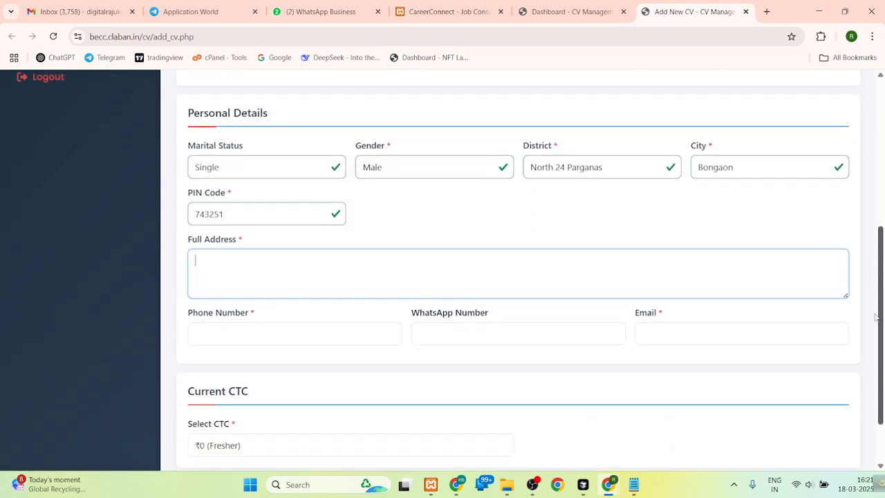
left_click(418, 202)
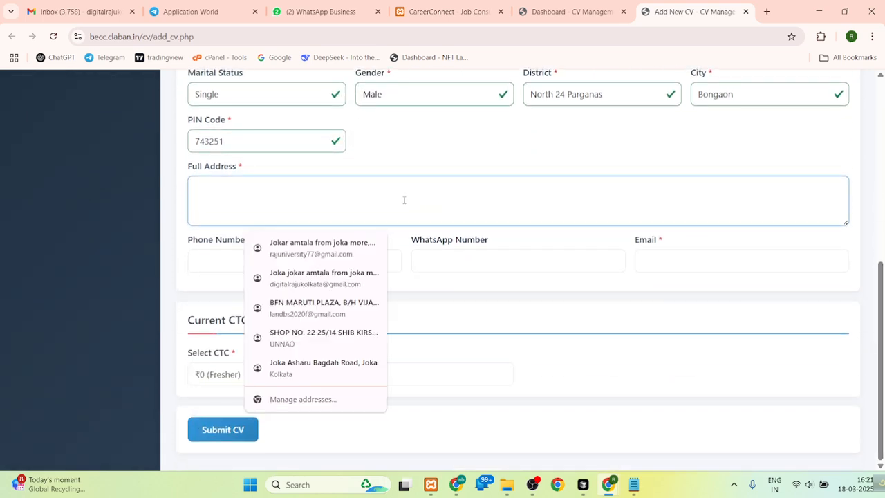
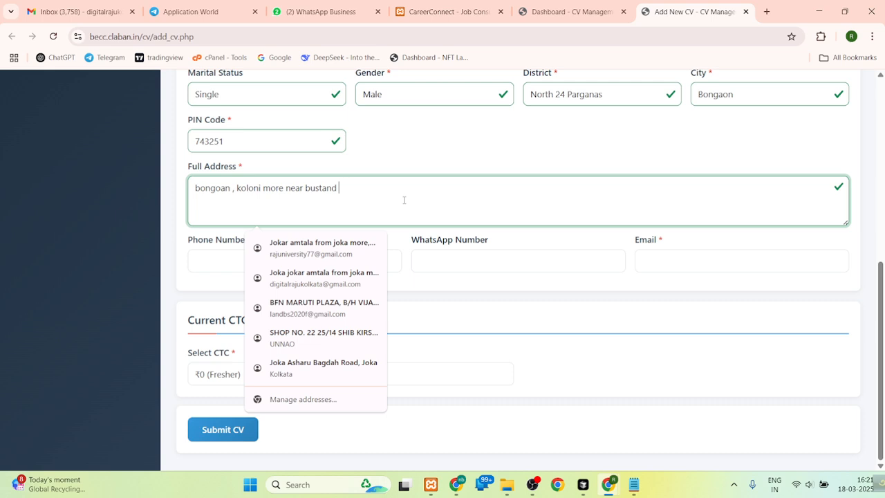
left_click(402, 171)
- Enter the candidate's ten-digit phone number in the Personal Details section
left_click(245, 256)
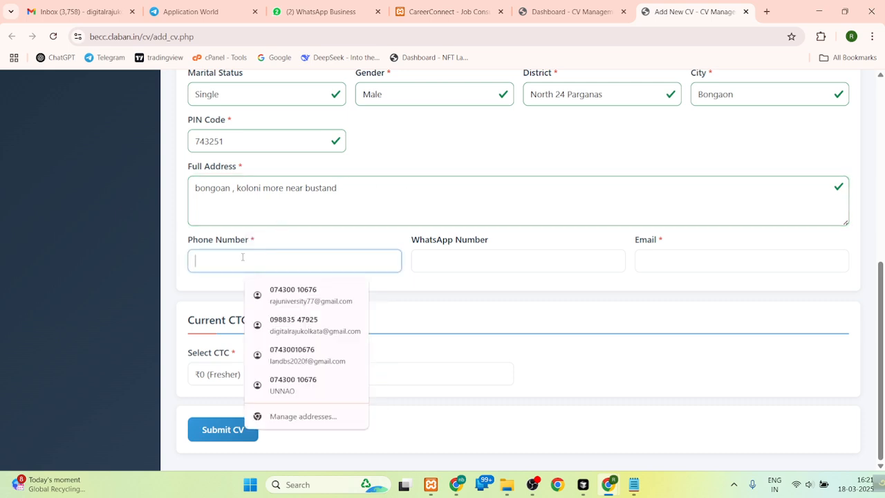
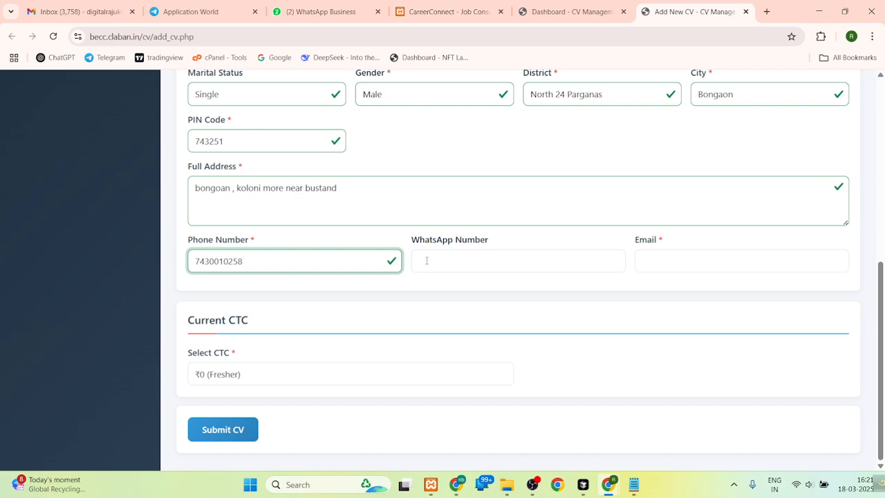
- Copy the candidate's phone number into the WhatsApp Number field
left_click(463, 257)
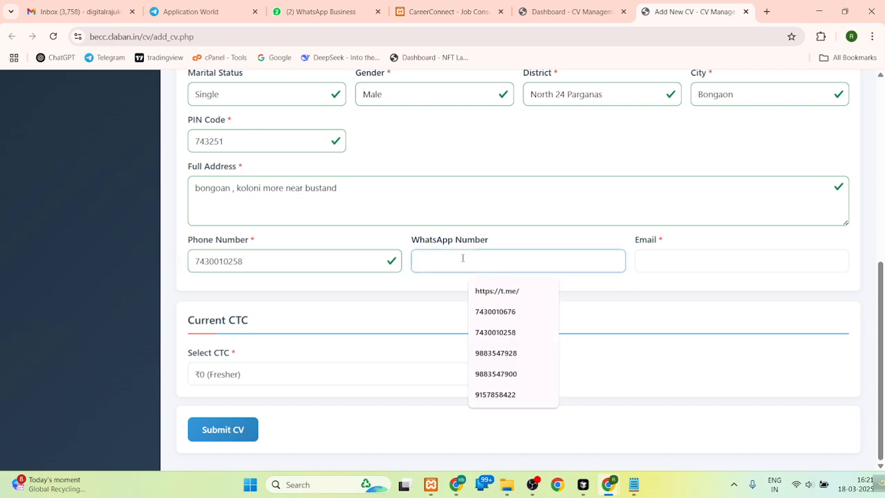
double_click(221, 261)
right_click(222, 266)
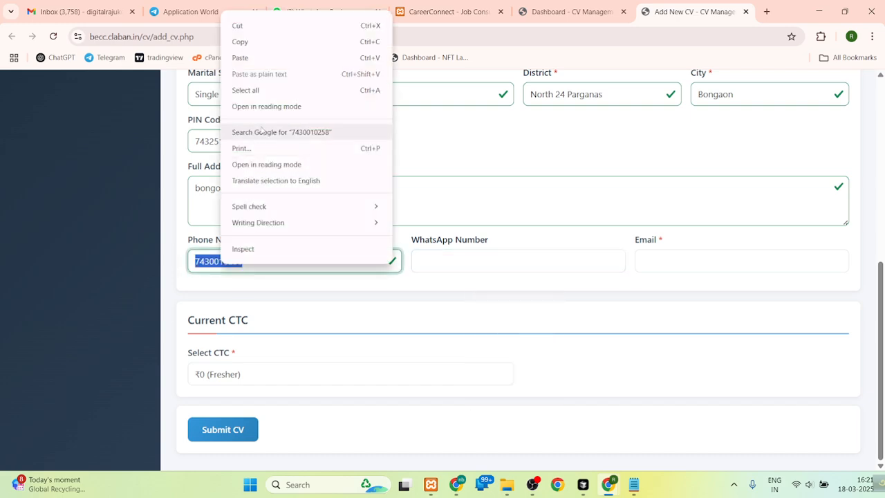
left_click(267, 42)
left_click(449, 262)
key("ctrl+v")
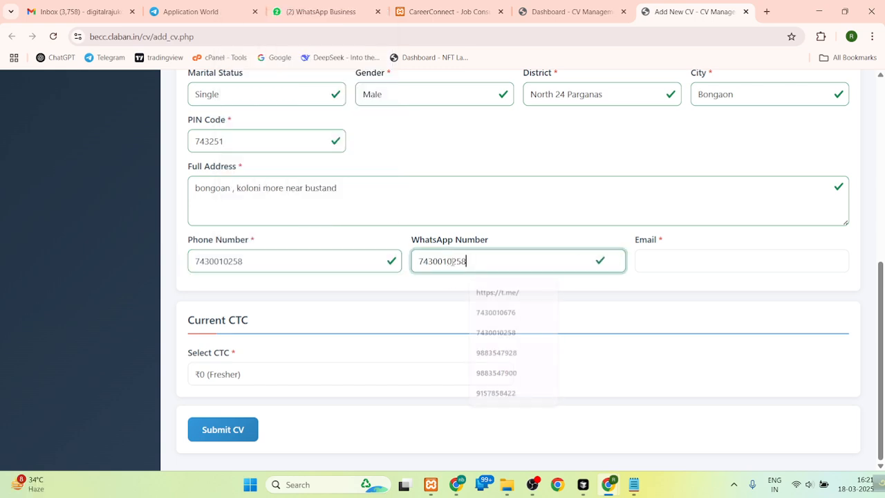
- Fill in the candidate's e-mail from a saved suggestion and add extra digits just before the @ sign
left_click(667, 260)
left_click(716, 293)
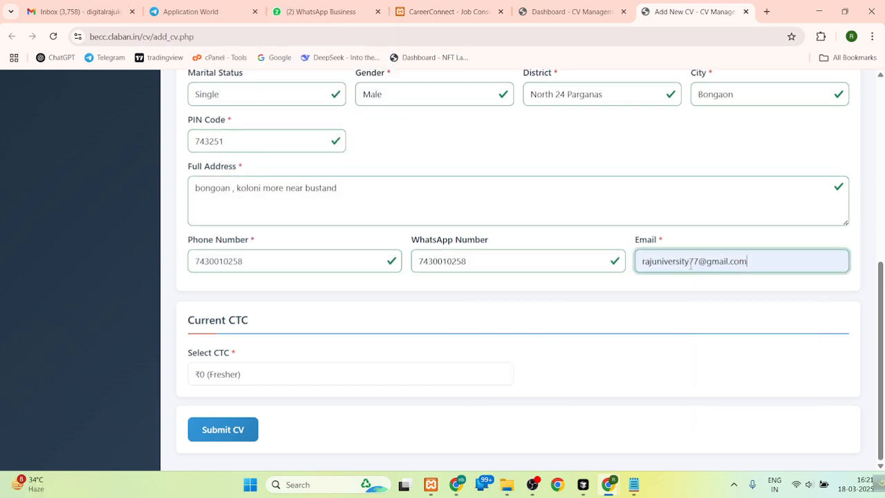
left_click(698, 261)
type("788")
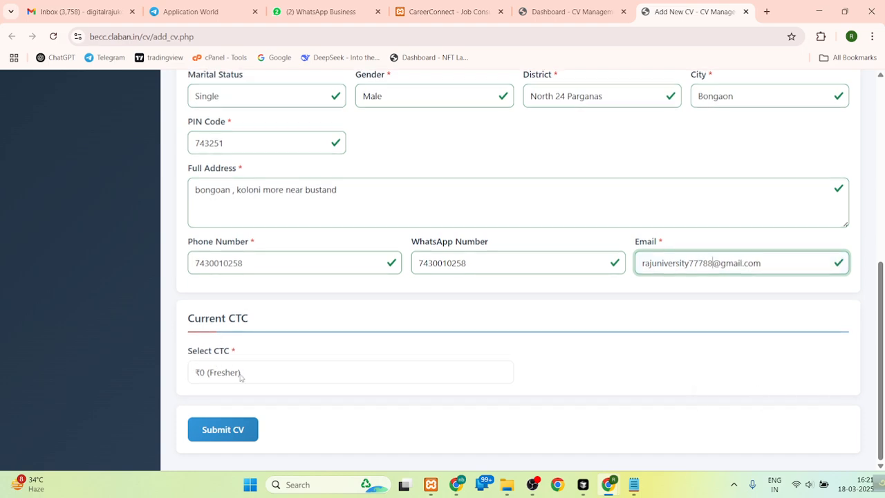
- Set the current CTC to ₹0 (Fresher) and submit the candidate's CV
left_click_drag(881, 296, 881, 153)
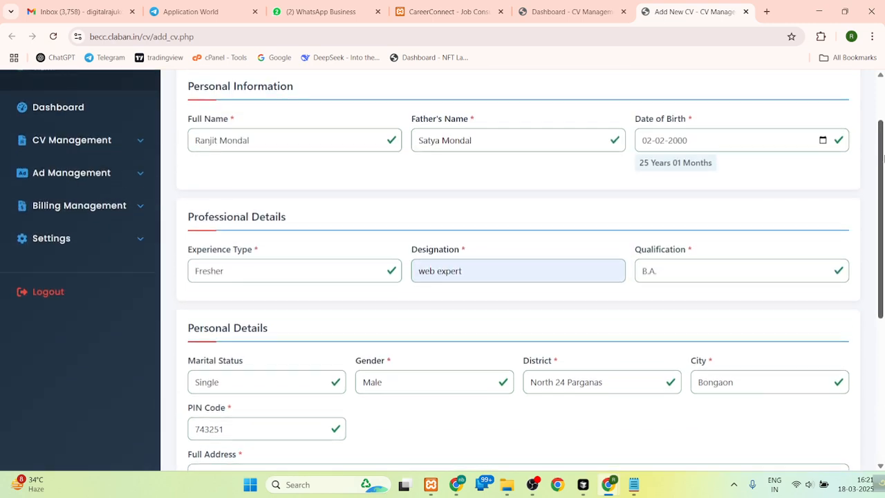
scroll(883, 158, "down", 5)
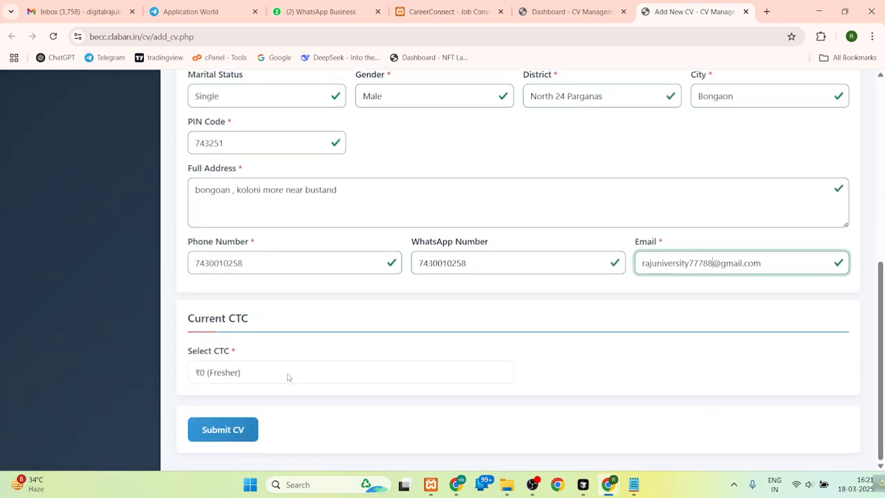
left_click(287, 376)
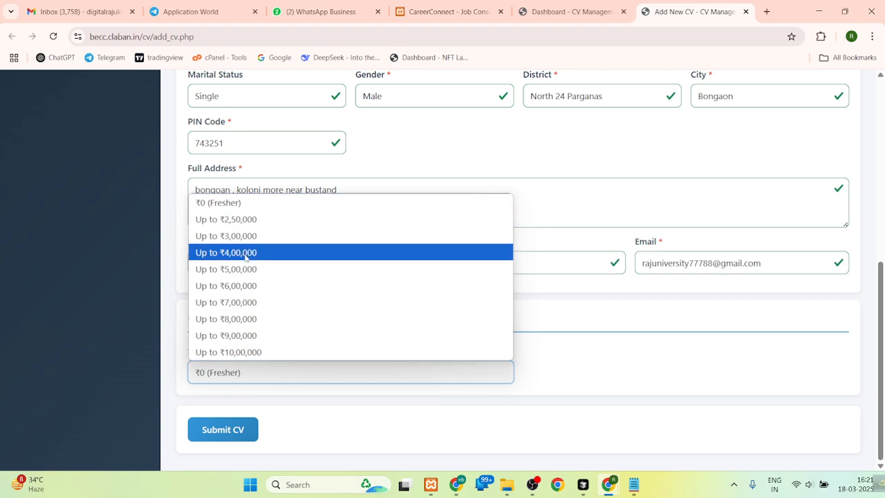
left_click(235, 202)
left_click(222, 427)
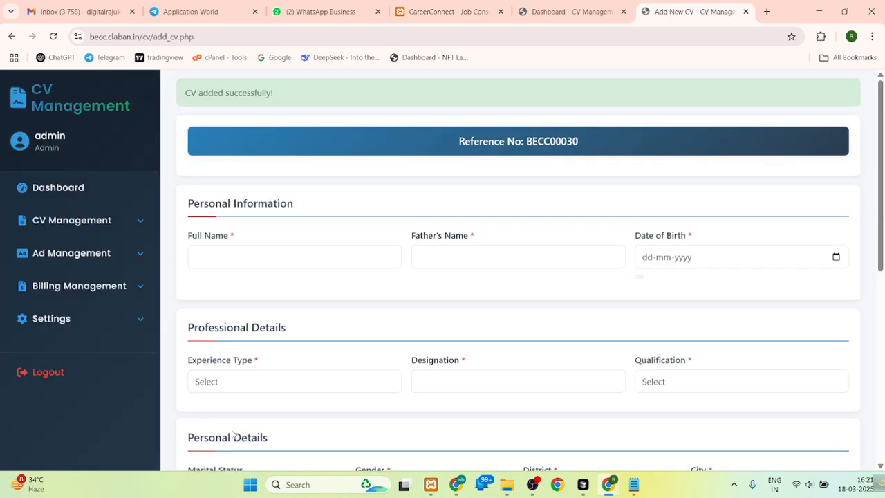
left_click_drag(185, 94, 288, 99)
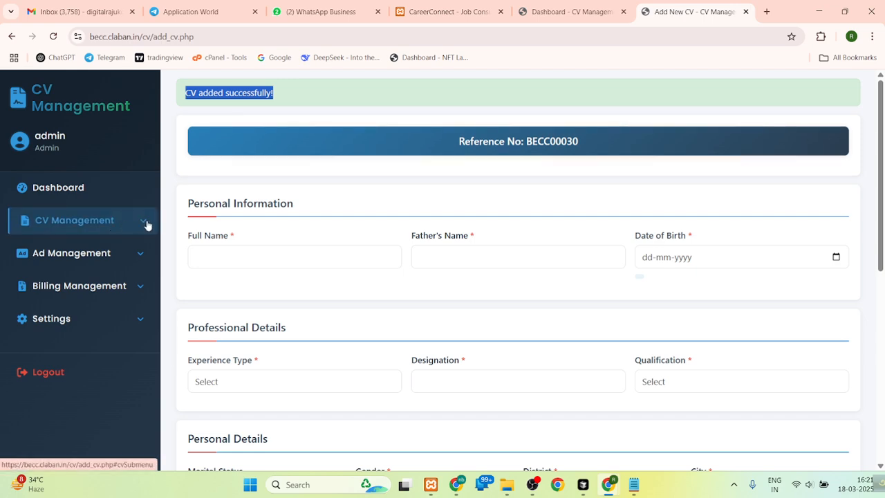
left_click(109, 221)
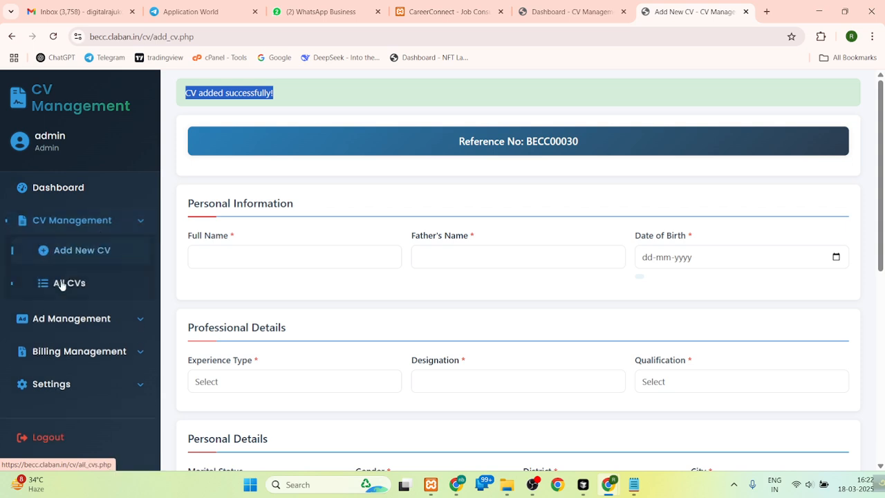
left_click(83, 220)
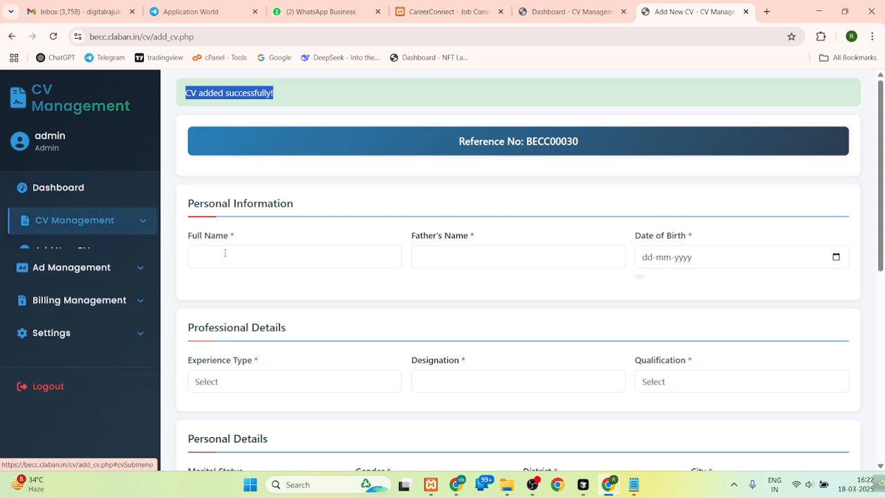
scroll(361, 160, "down", 2)
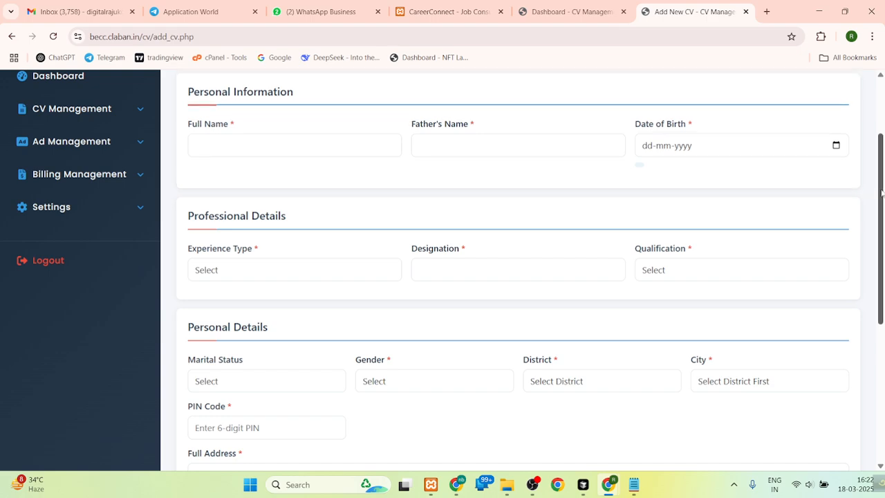
scroll(883, 187, "down", 3)
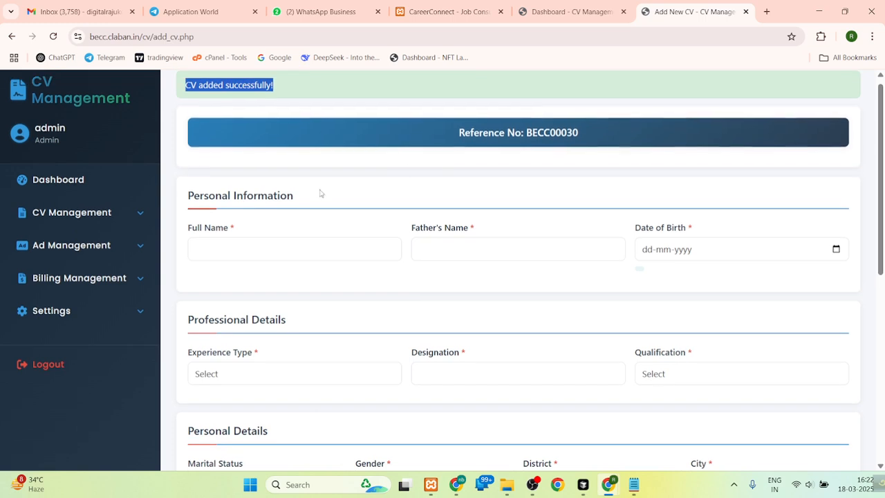
- Enter the second candidate's full name, father's name and date of birth in the Personal Information section
left_click(223, 244)
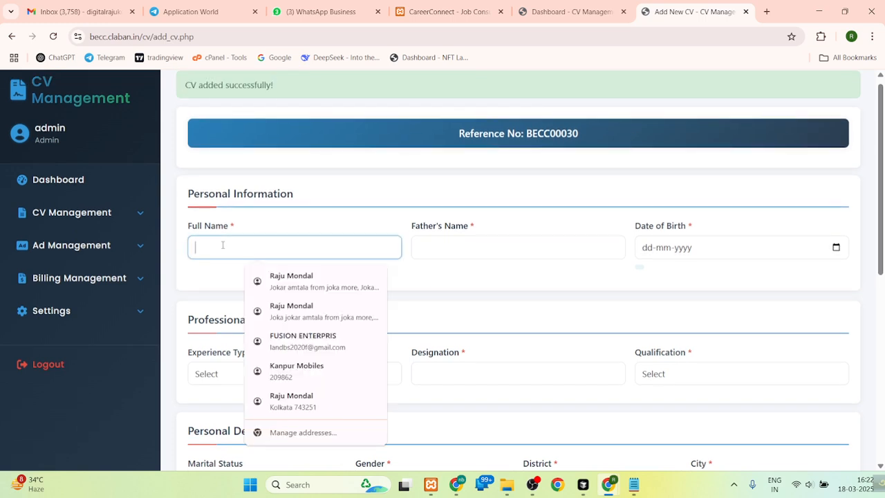
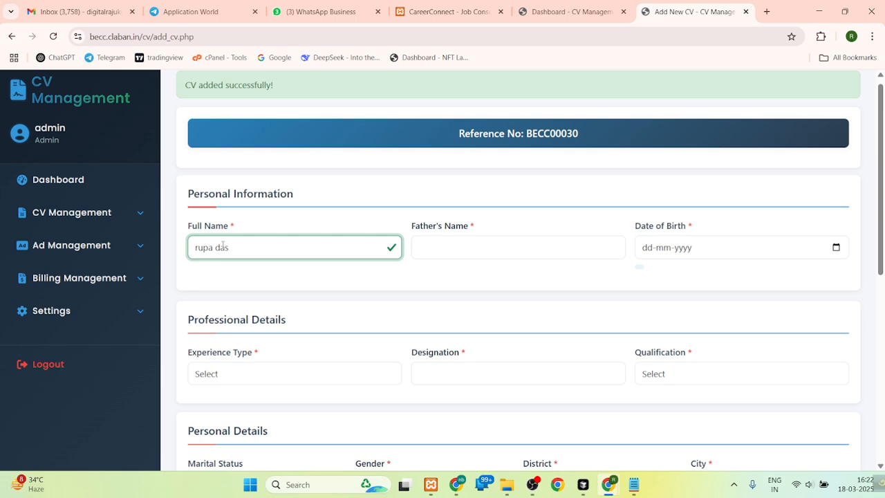
left_click(461, 248)
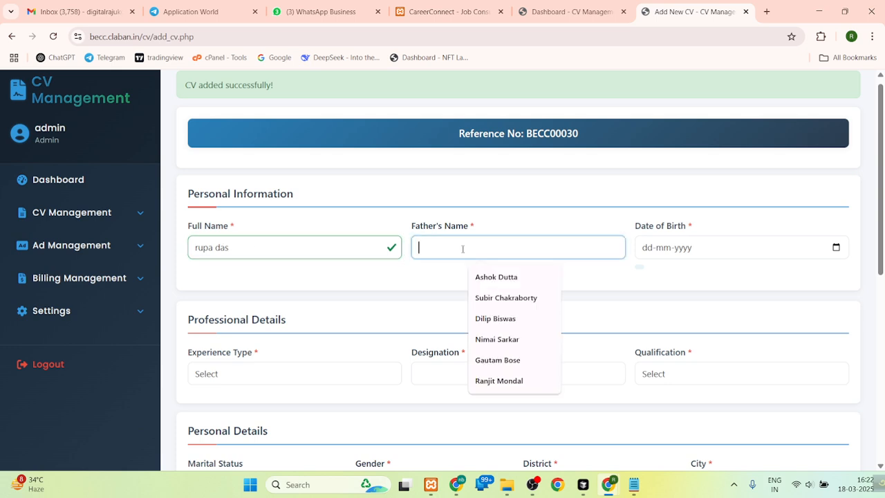
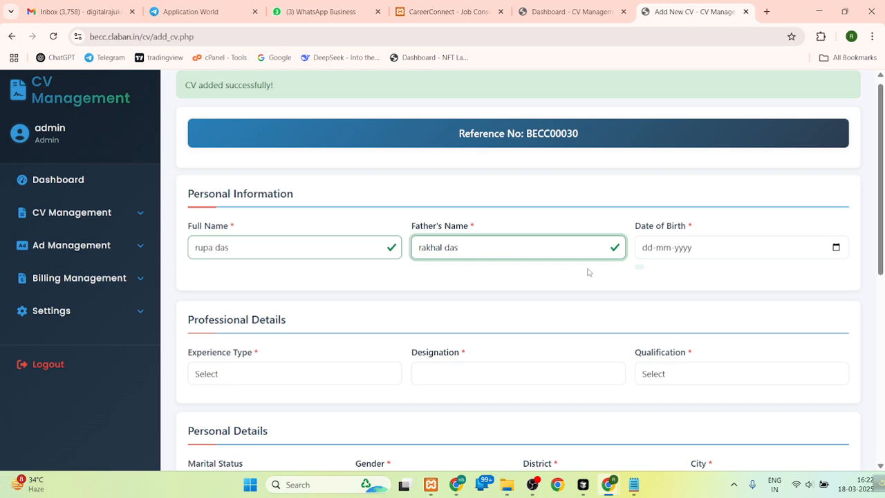
left_click(643, 250)
type("09-01-")
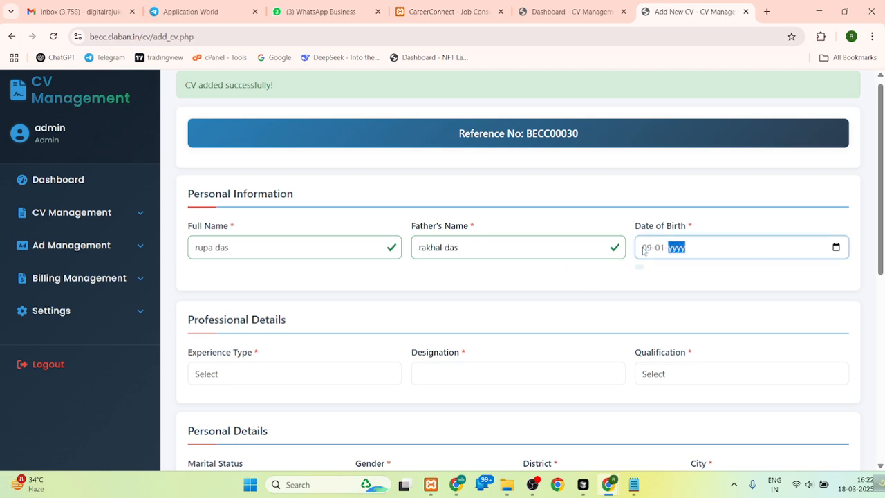
type("2002")
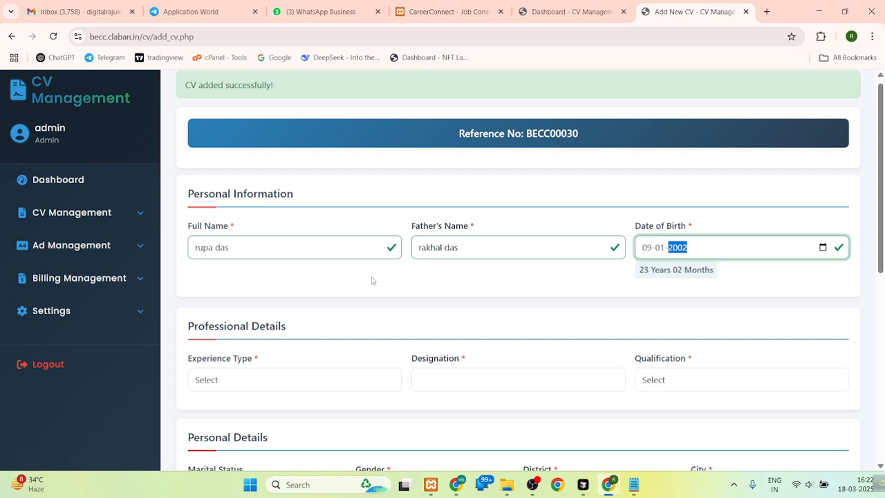
- Fill in the professional details with experience type Experience, designation "Marketing Expert" and qualification 12th Pass
left_click(235, 379)
left_click(218, 431)
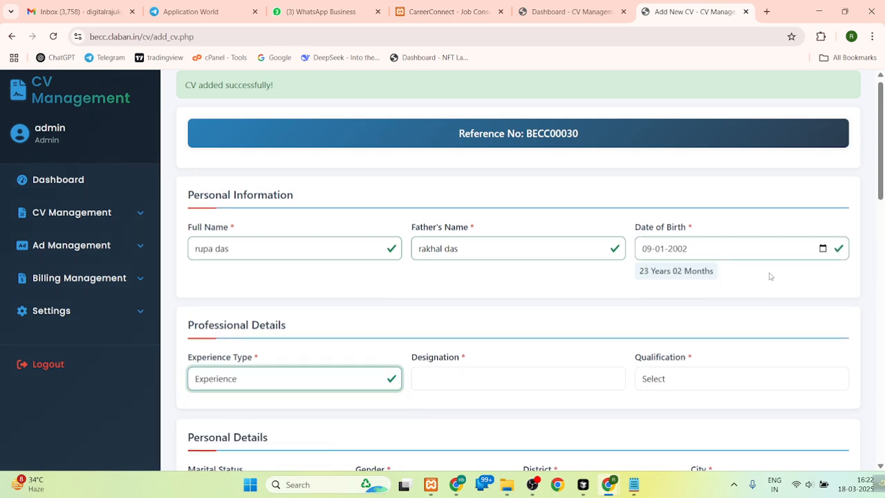
scroll(760, 269, "down", 1)
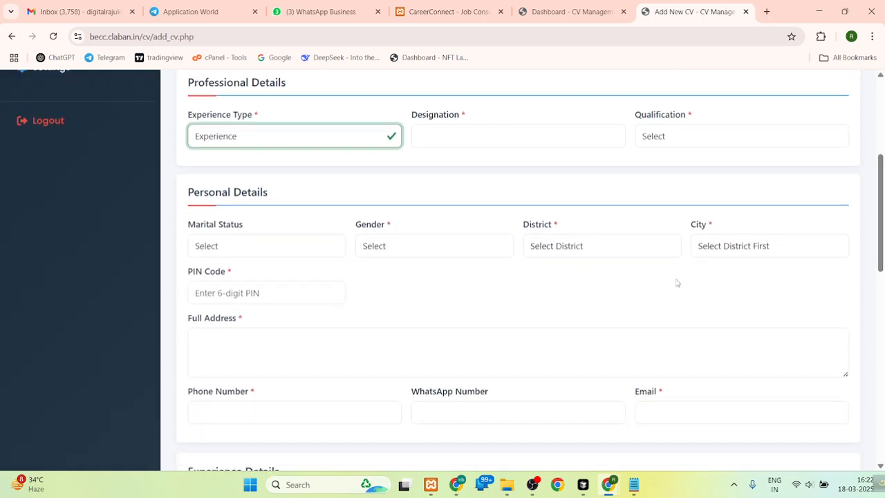
left_click(483, 133)
type("Market")
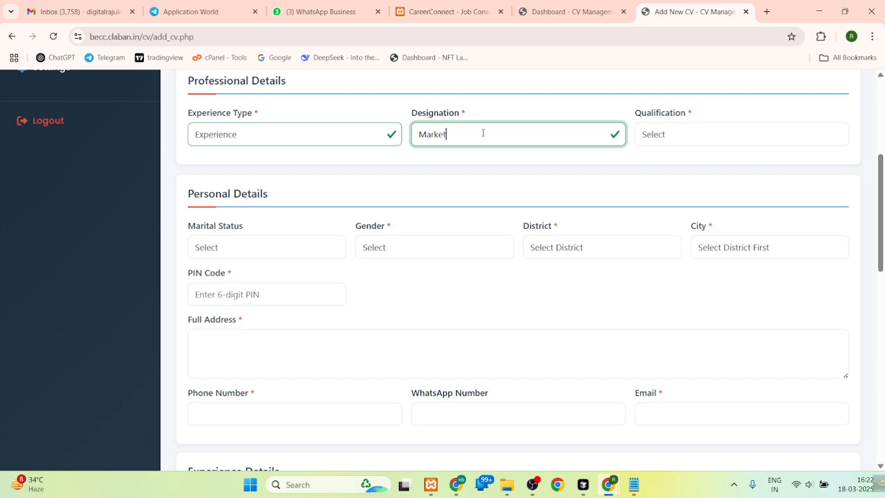
type("ing Expert")
left_click(668, 141)
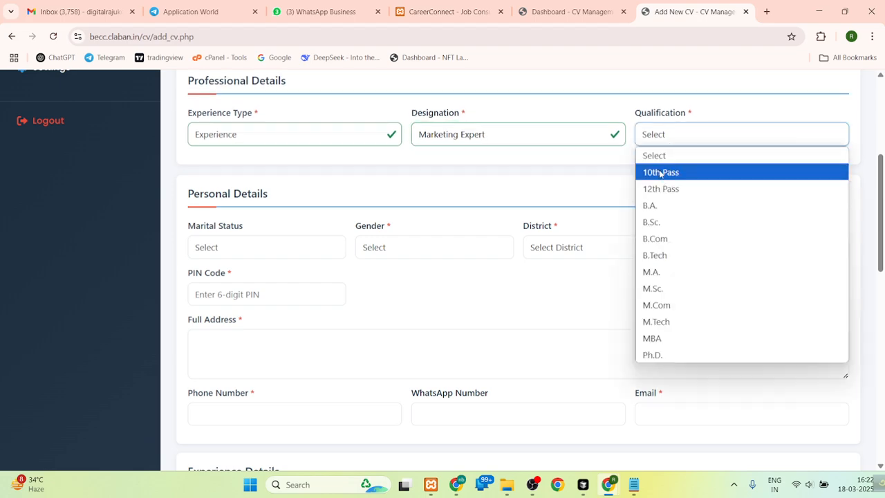
left_click(663, 190)
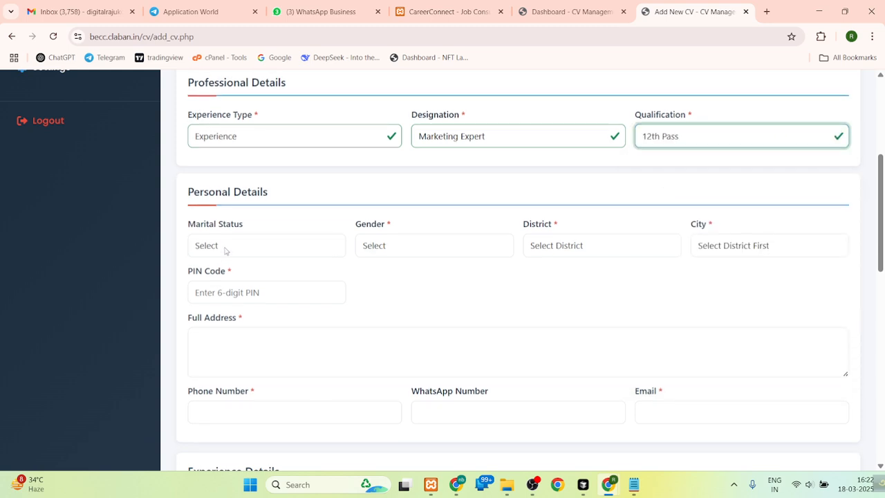
- Set the second candidate's marital status to Single and gender to Female
left_click(225, 246)
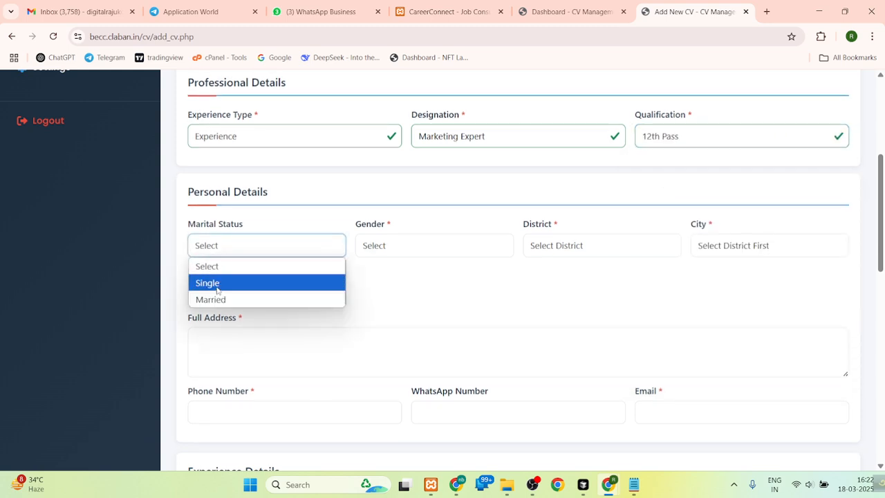
left_click(207, 284)
left_click(394, 245)
left_click(387, 300)
- Set the second candidate's district to Kolkata and the city to North Kolkata
left_click(560, 245)
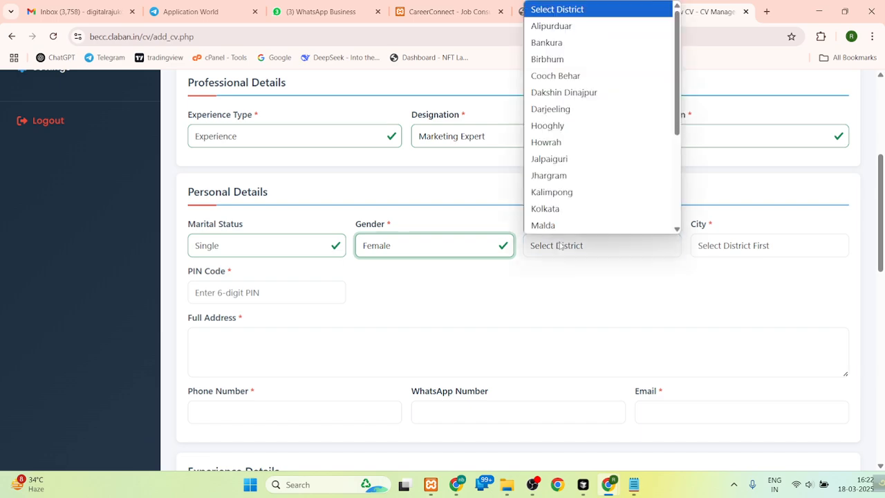
left_click(558, 208)
left_click(715, 245)
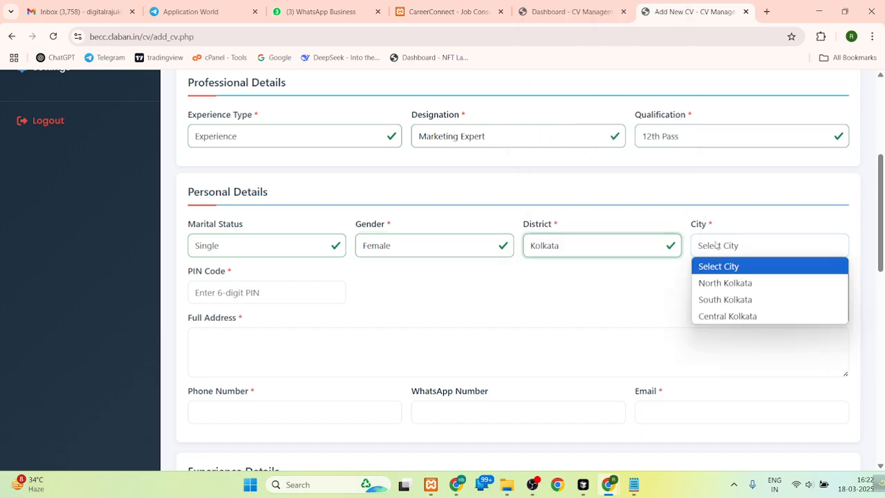
left_click(725, 283)
- Enter the second candidate's postal PIN code and full address in the Personal Details section
left_click(217, 293)
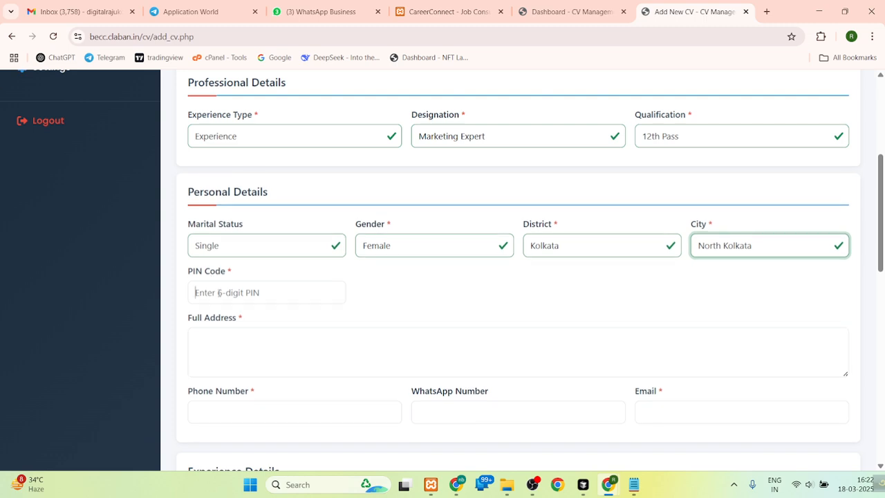
type("743251")
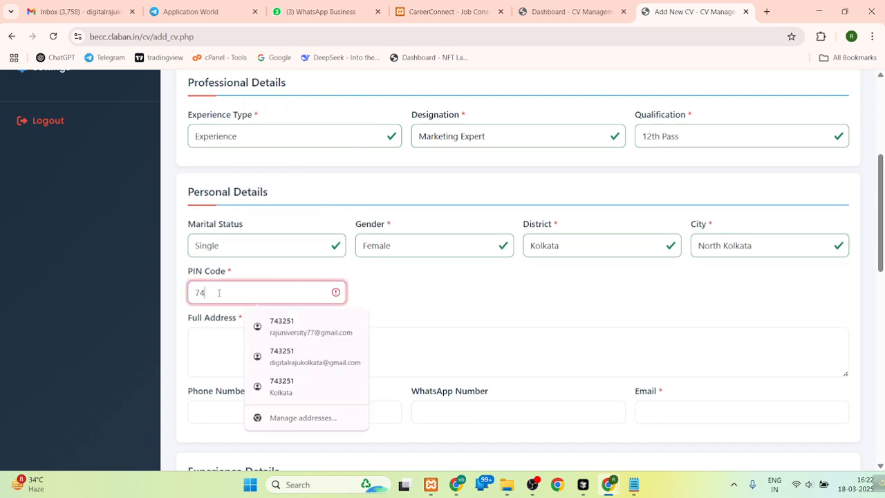
left_click(197, 340)
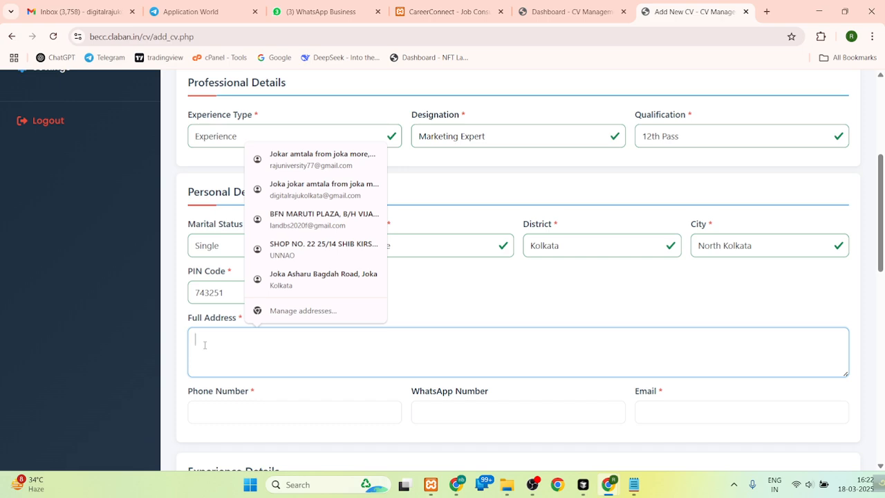
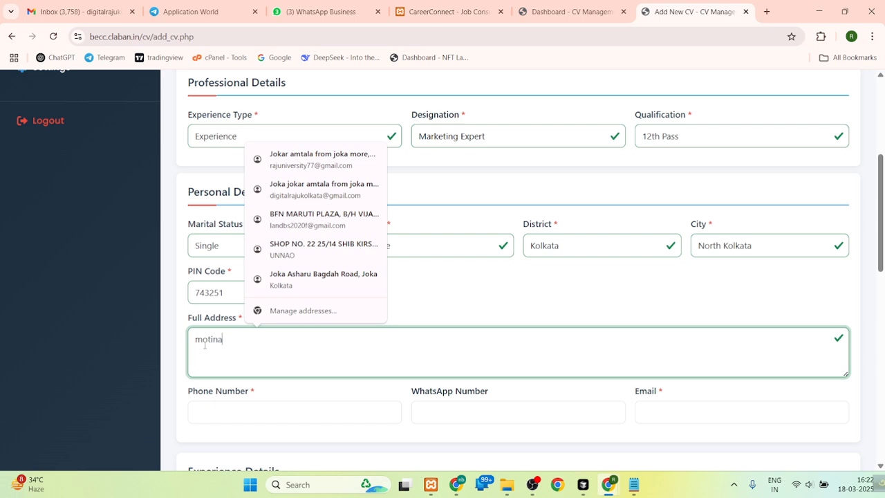
- Enter the candidate's phone number and copy the same number into the WhatsApp Number field
scroll(637, 279, "down", 3)
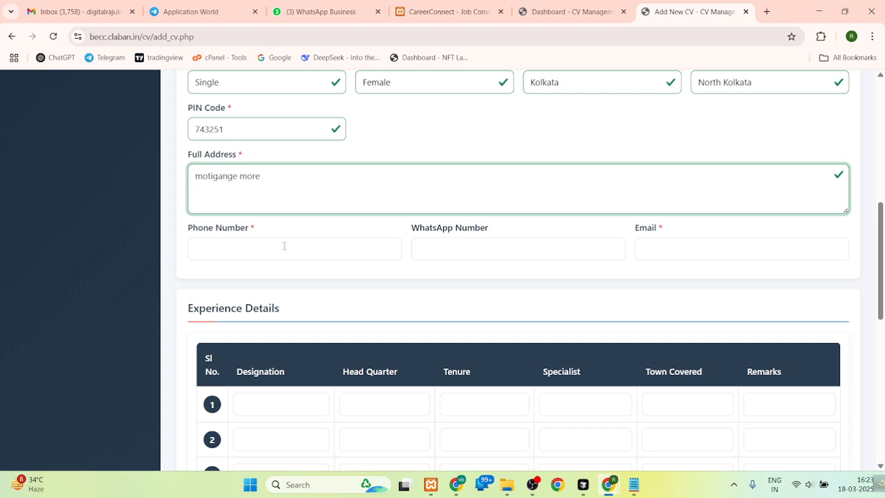
left_click(283, 246)
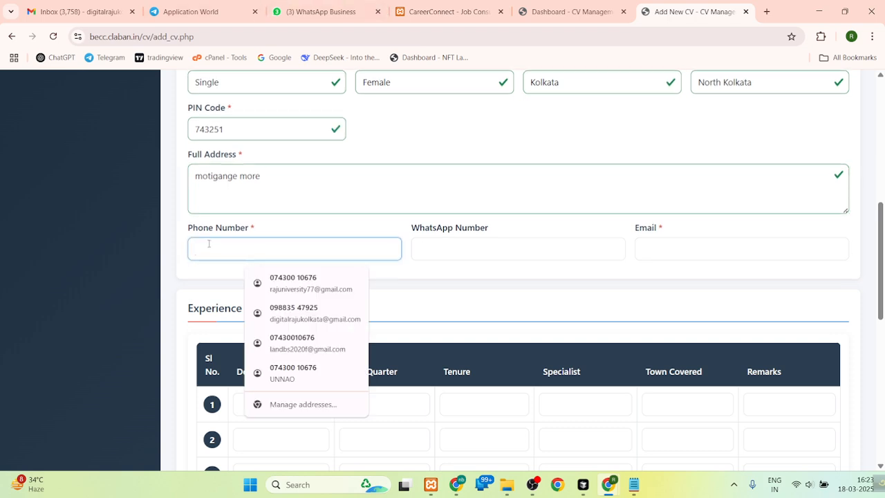
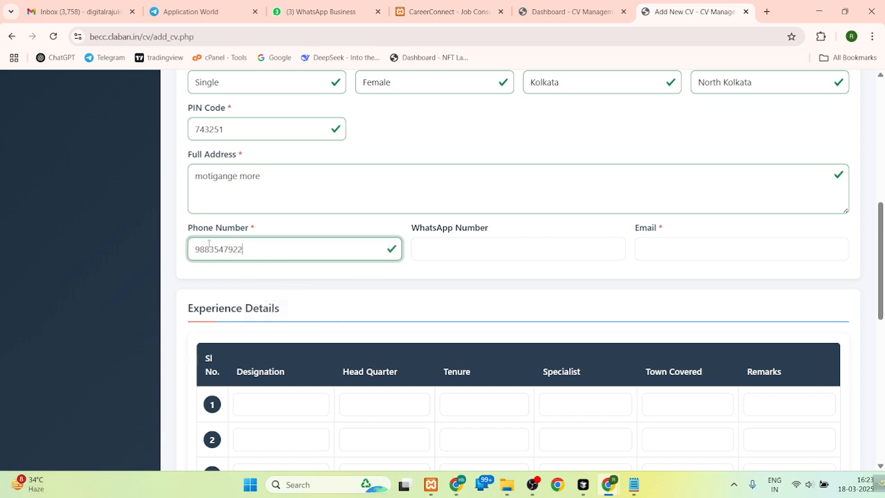
double_click(209, 250)
key("ctrl+c")
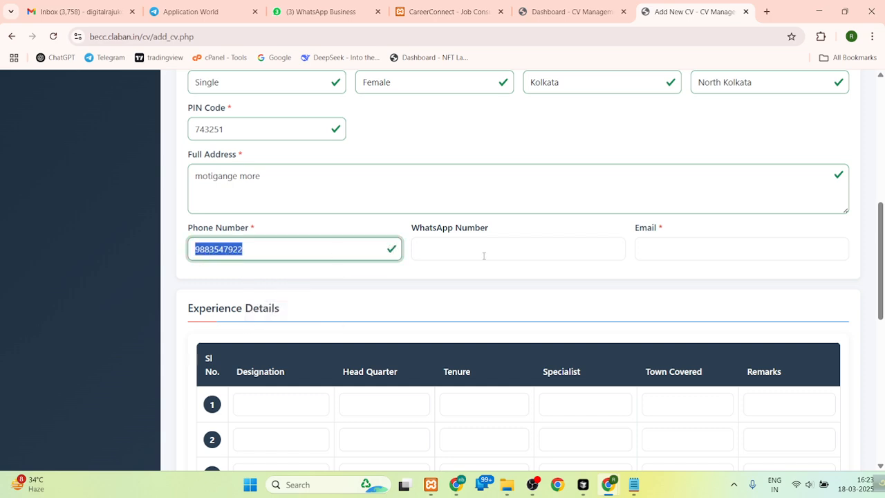
left_click(484, 255)
key("ctrl+v")
- Fill in the candidate's email from a saved suggestion and add digits before the @ sign
left_click(651, 251)
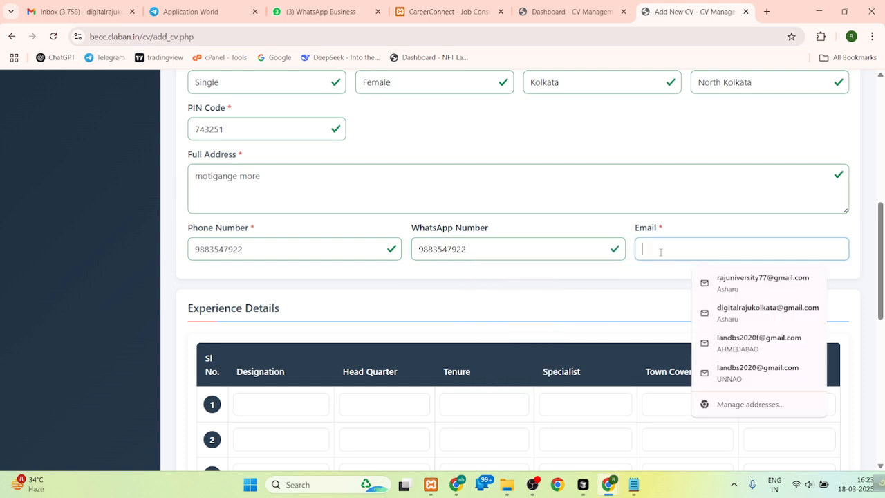
left_click(719, 312)
left_click(705, 248)
type("8558@gmail.com")
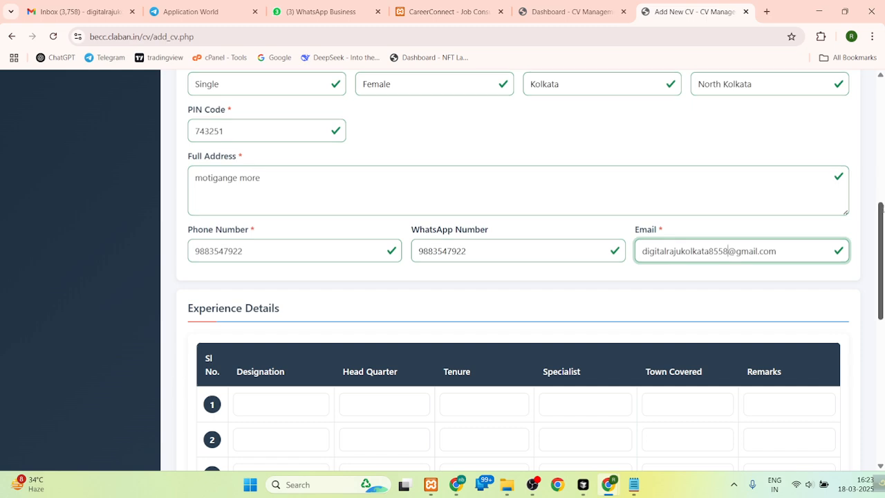
- Enter "marketing" as the designation in the first row of the Experience Details table
left_click_drag(882, 207, 872, 261)
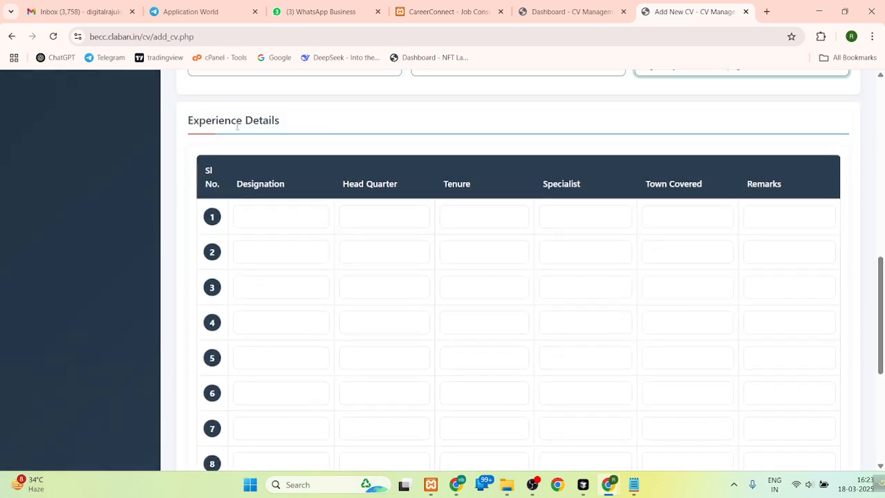
mouse_move(882, 271)
left_mouse_down()
mouse_move(882, 354)
mouse_move(882, 252)
mouse_move(882, 266)
left_mouse_up()
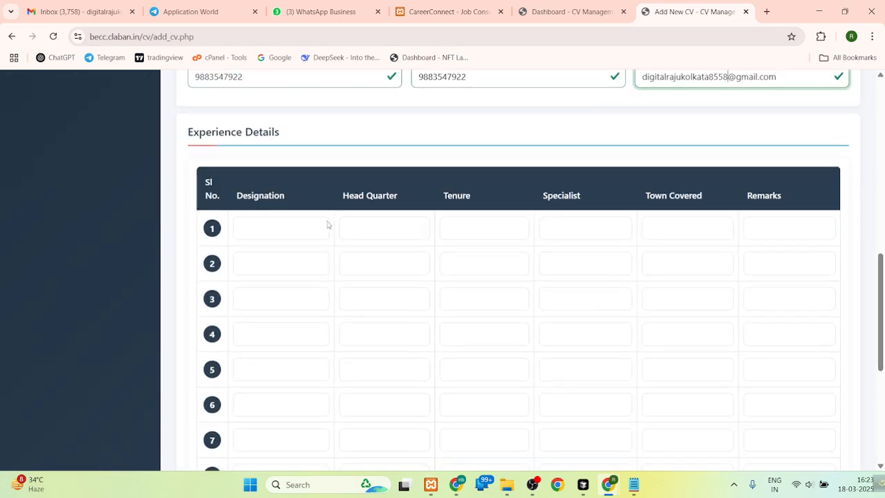
left_click(261, 229)
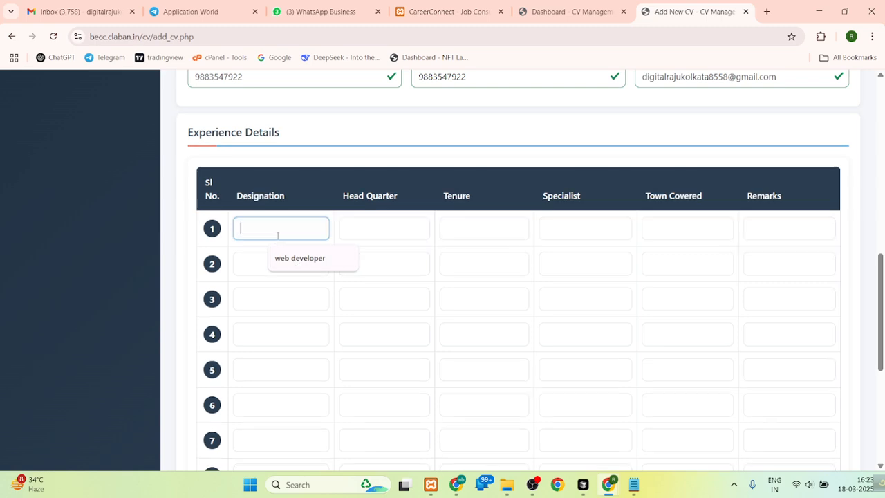
type("marketing")
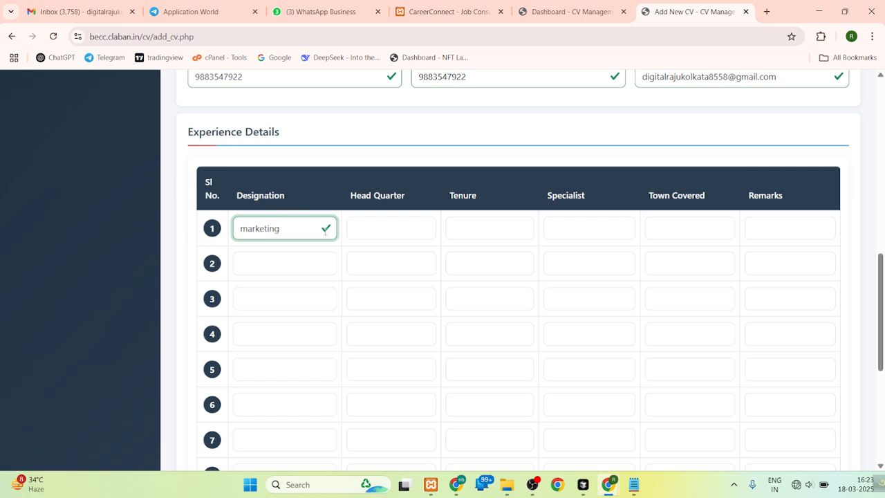
- Check the computer's Wi-Fi connection and the available networks
left_click(808, 484)
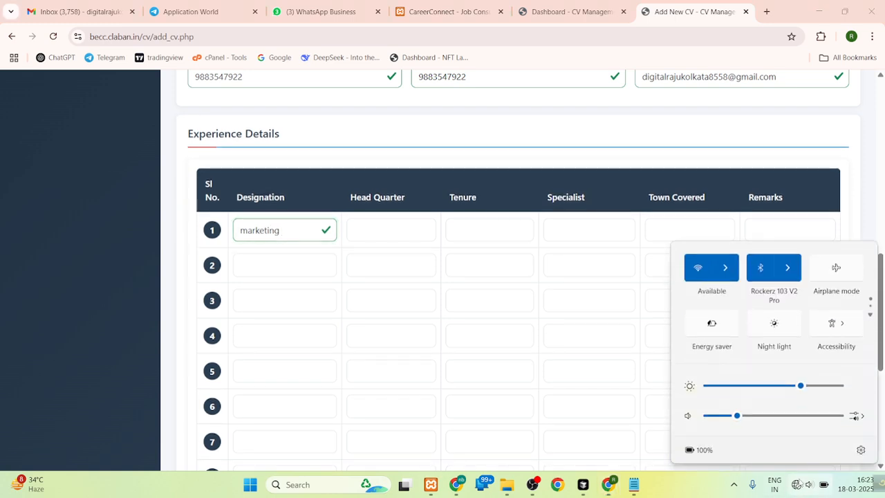
left_click(725, 268)
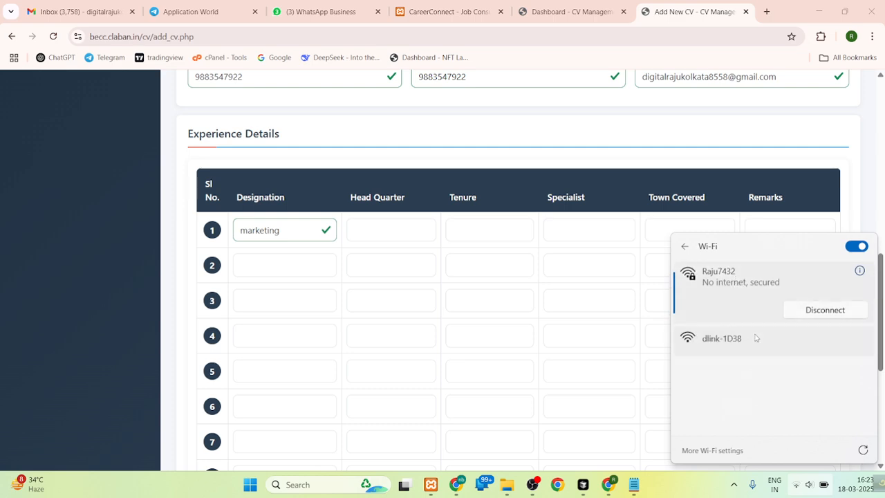
left_click(756, 337)
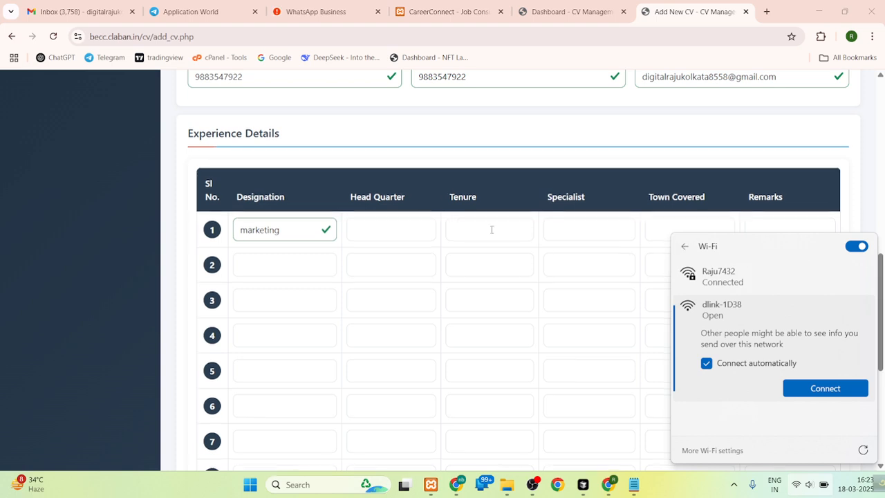
- Complete the first experience row with headquarter kolkata, tenure 2 years, specialist "web expert", town covered Asharu and remarks "god knolodge"
left_click(376, 232)
left_click(400, 261)
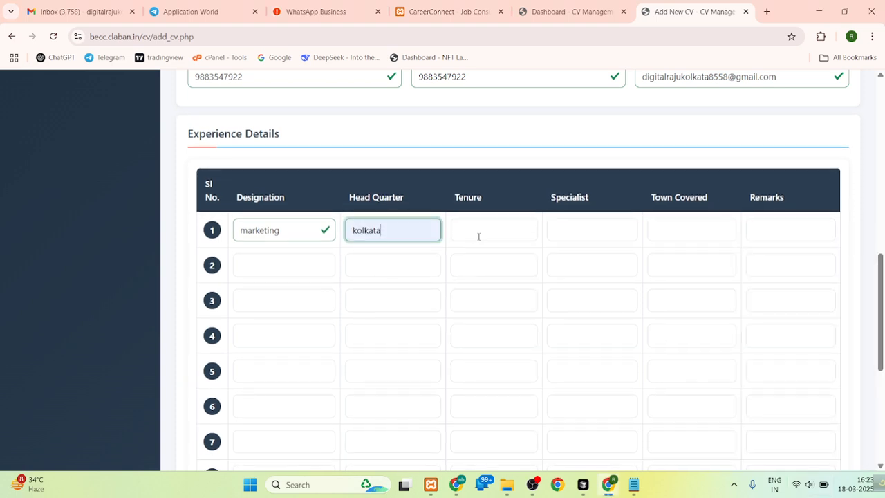
left_click(477, 231)
left_click(496, 258)
left_click(559, 228)
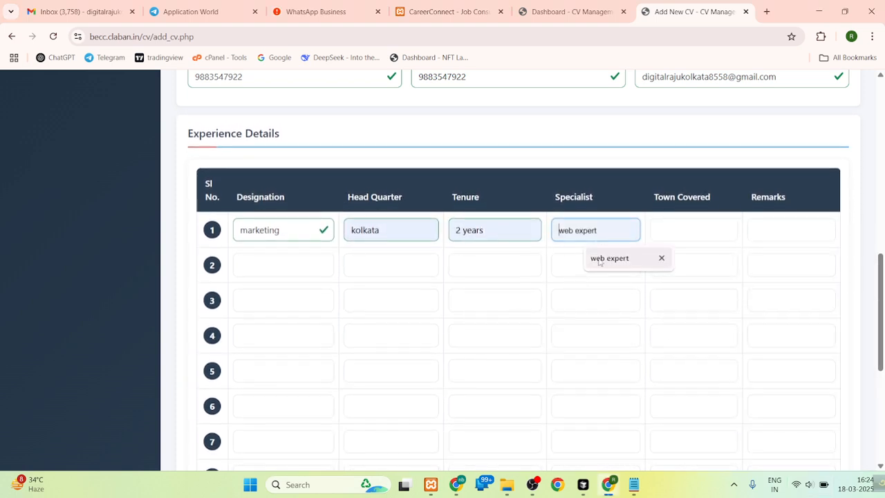
left_click(593, 257)
left_click(674, 229)
left_click(701, 258)
left_click(770, 228)
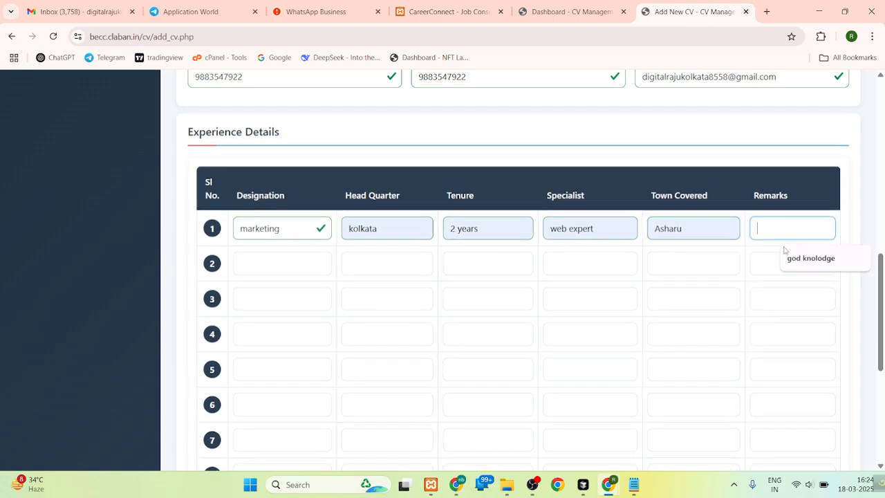
left_click(806, 256)
- Submit the second candidate's CV and return to the beginning of the form
scroll(269, 408, "down", 4)
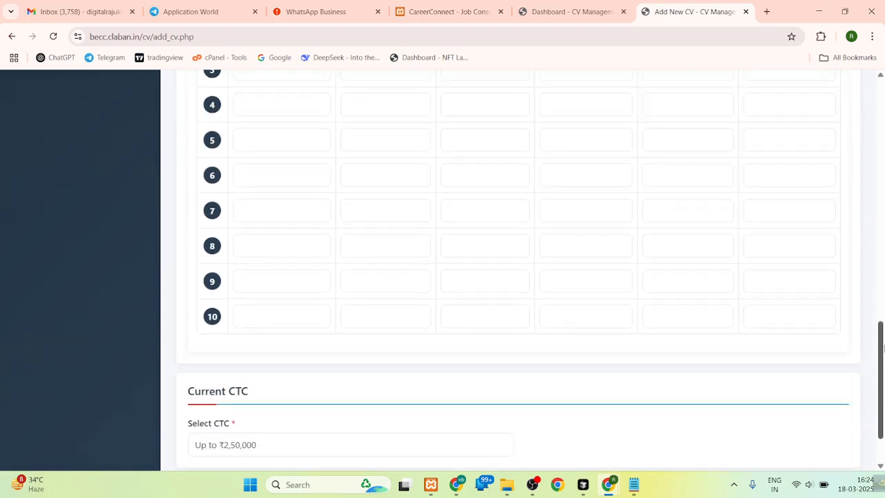
left_click(233, 430)
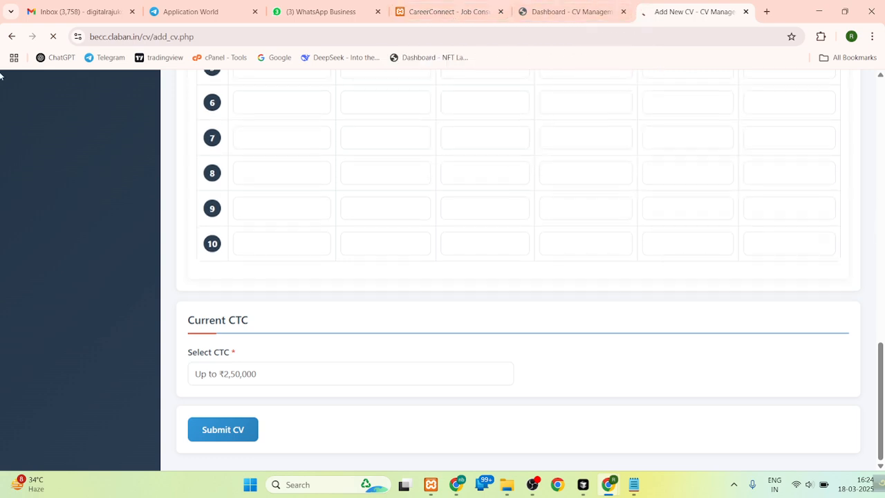
scroll(882, 342, "up", 1)
left_click_drag(882, 342, 882, 113)
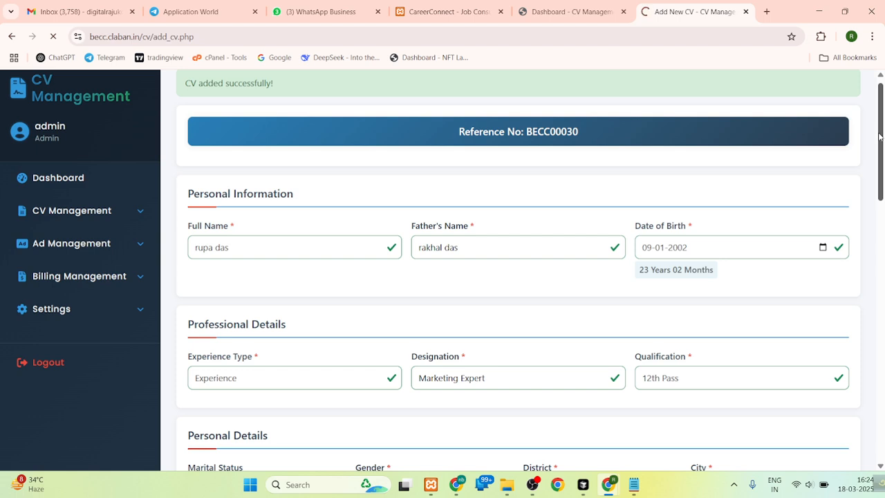
- Open the All CVs list of CV Management in a separate browser tab and check it
left_click(131, 209)
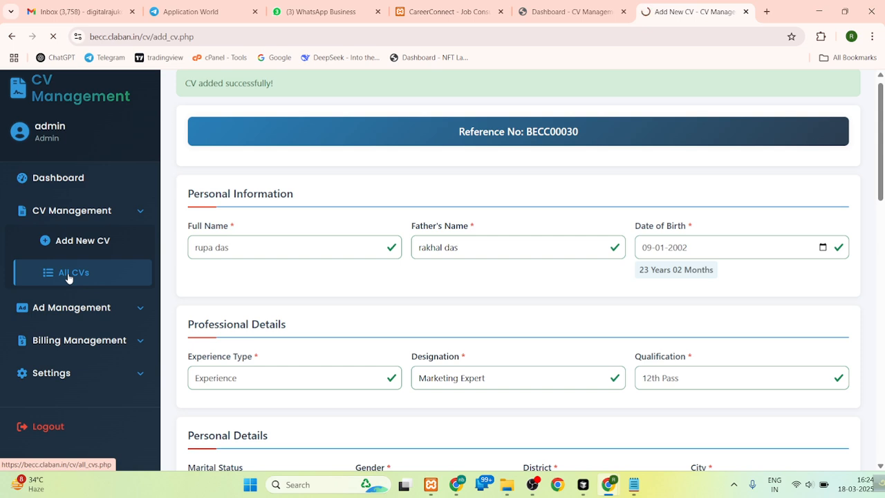
right_click(69, 276)
left_click(90, 287)
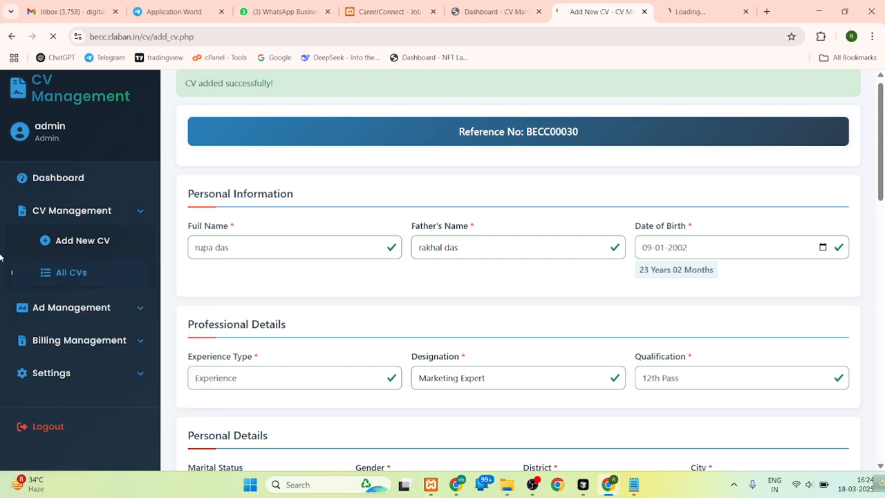
left_click(707, 7)
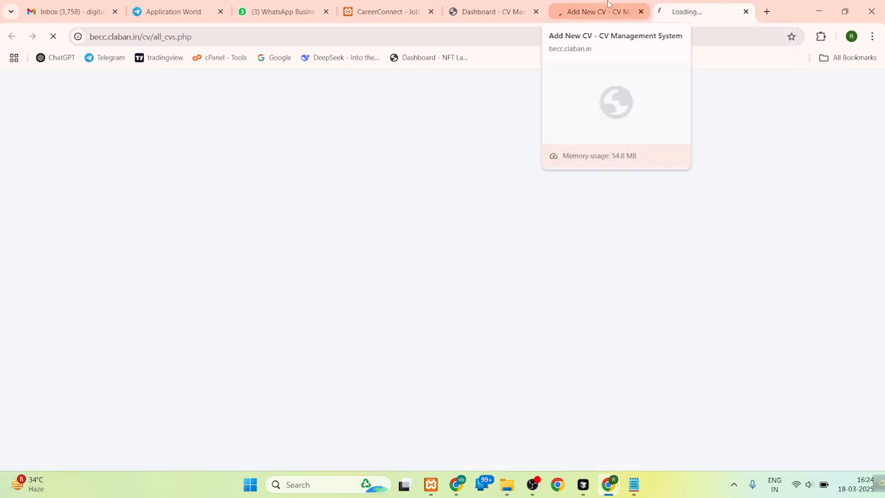
left_click(607, 5)
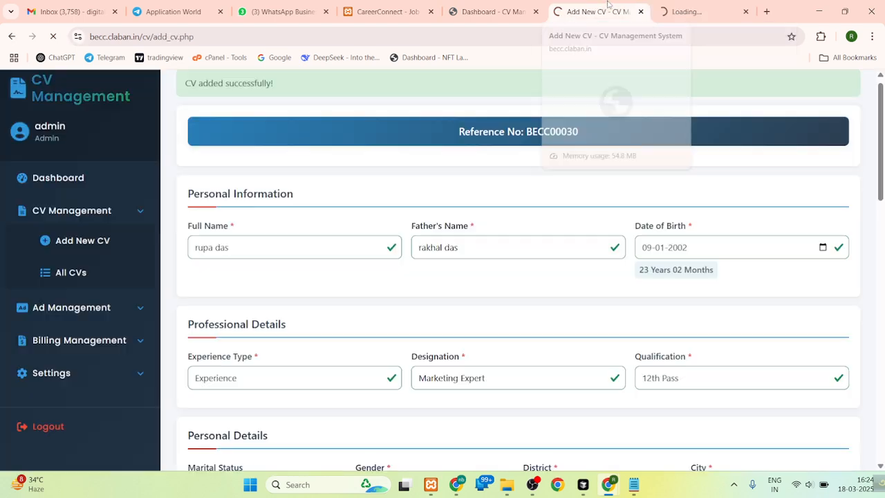
- Load the local copy of the system at localhost/cv2 in a new tab and open its All CVs list
left_click(765, 10)
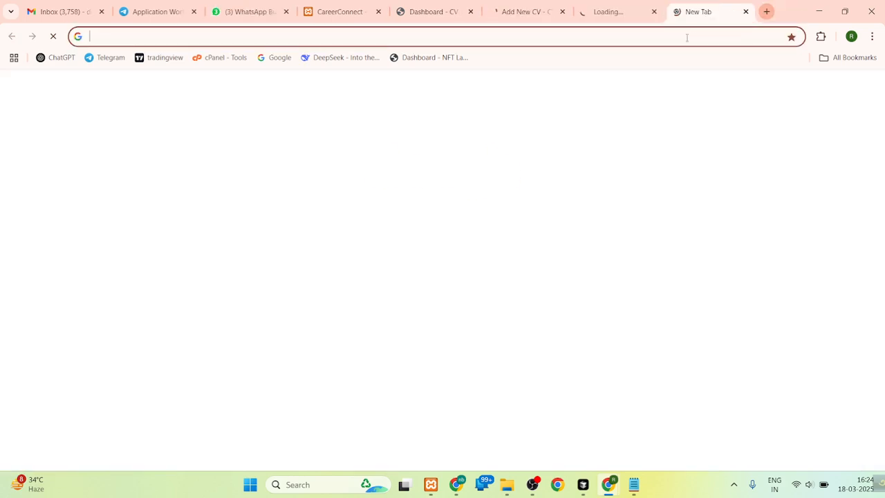
left_click(686, 37)
type("localhost/phpmyadmin/")
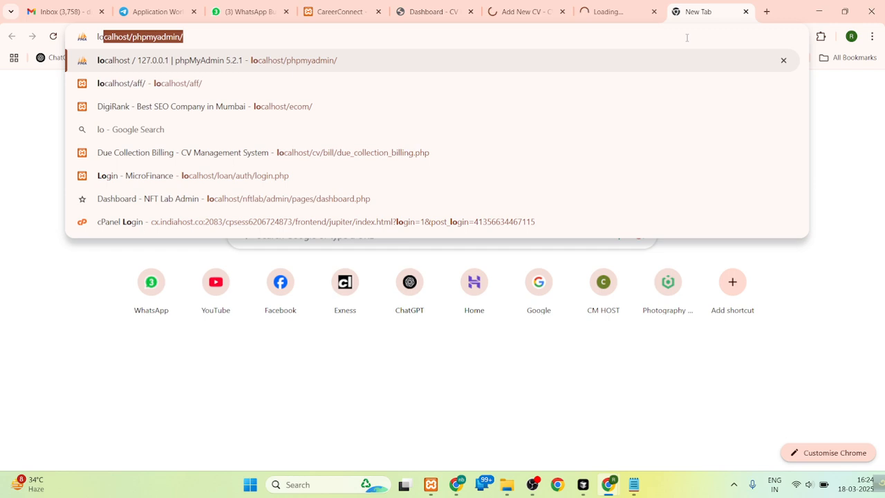
key("Right")
key("BackSpace")
key("BackSpace")
key("BackSpace")
key("BackSpace")
key("BackSpace")
key("BackSpace")
key("BackSpace")
key("BackSpace")
key("BackSpace")
key("BackSpace")
key("BackSpace")
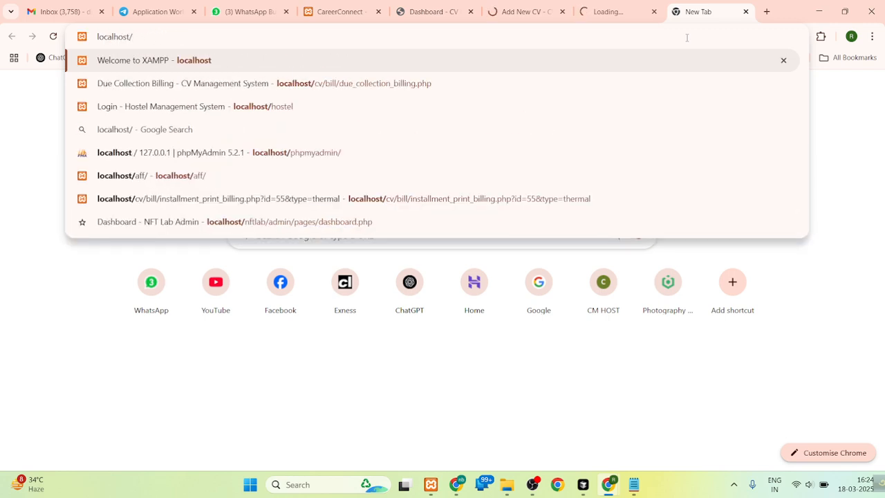
type("cv2")
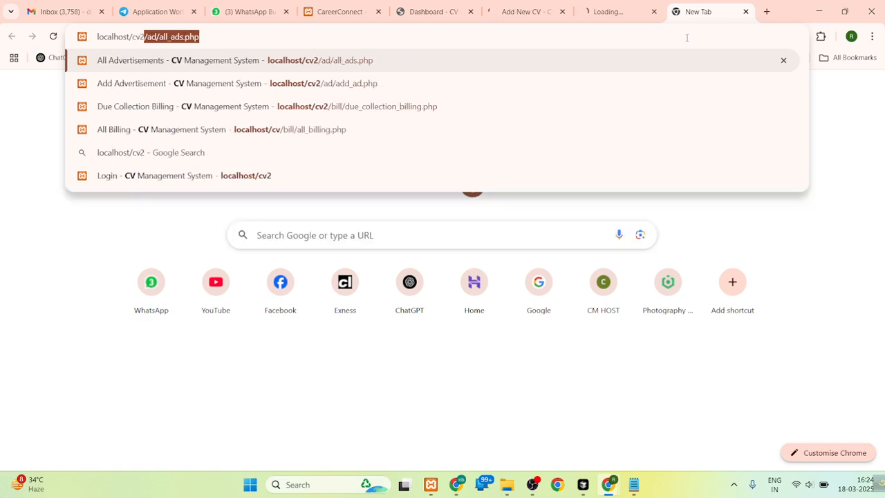
key("Return")
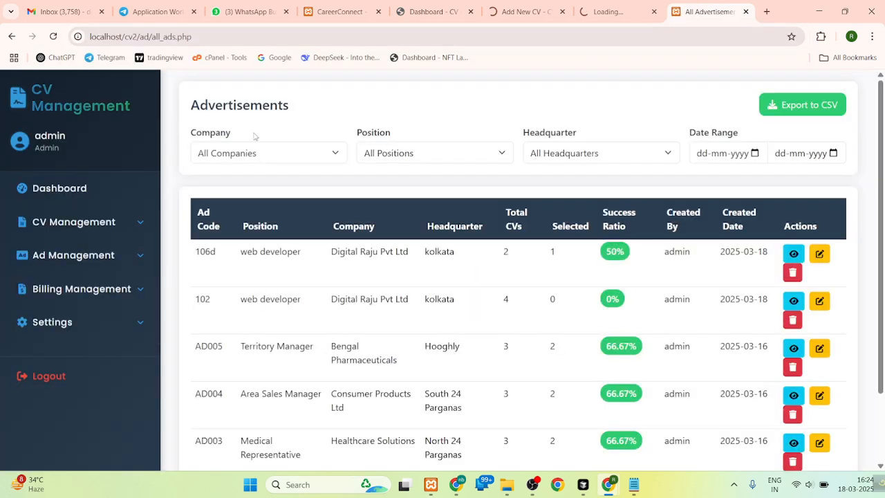
left_click(86, 225)
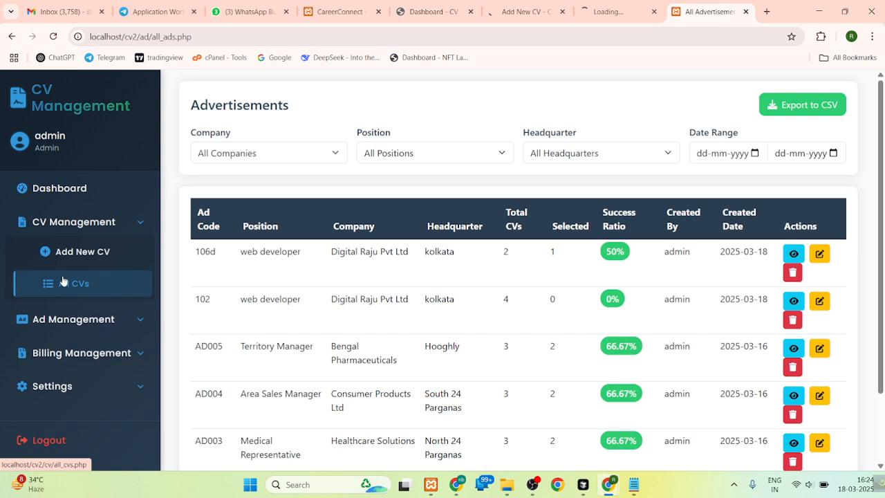
left_click(64, 284)
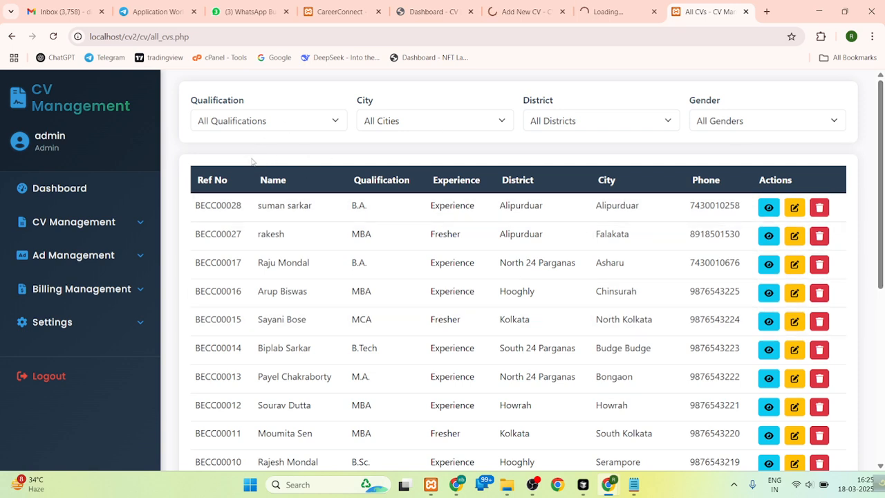
- Filter the CV list by qualification B.A. and by B.Pharm, and reset it to All Qualifications
left_click(245, 119)
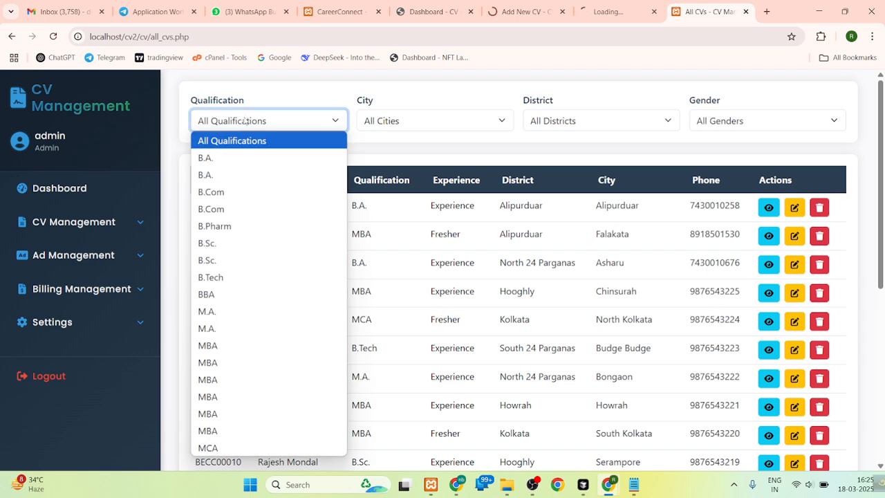
left_click(242, 156)
left_click(282, 128)
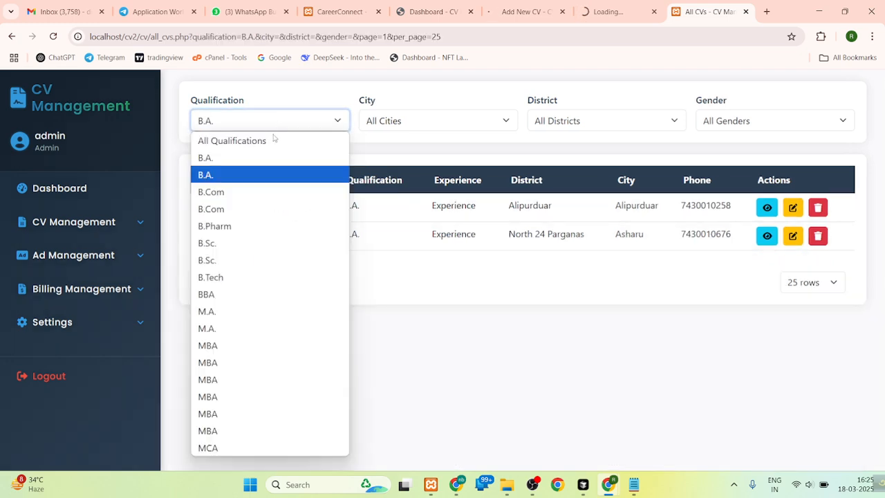
left_click(216, 228)
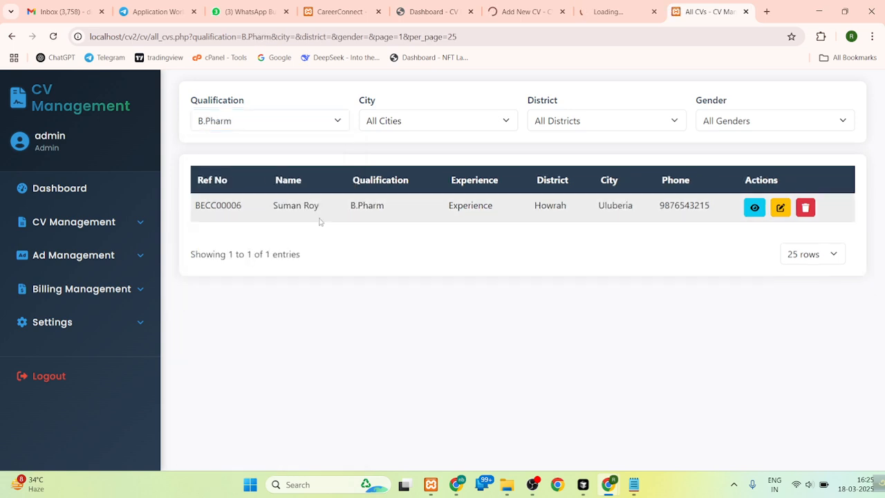
left_click(404, 126)
left_click(290, 129)
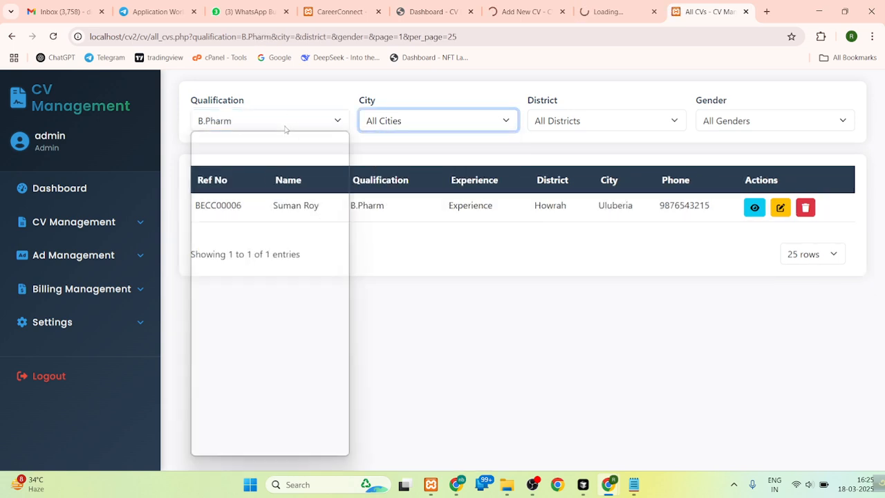
left_click(261, 143)
- Filter the CV list by the cities Barasat, Asharu and Chinsurah in turn, and reset it to All Cities
left_click(412, 122)
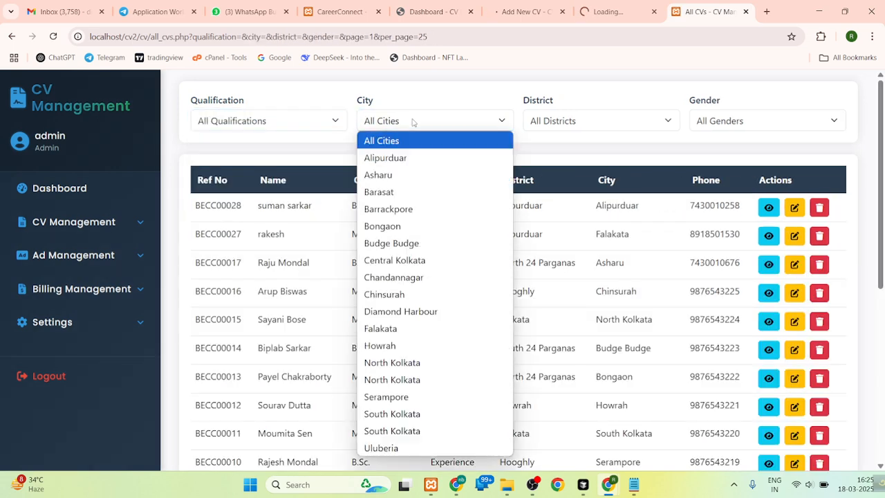
left_click(394, 192)
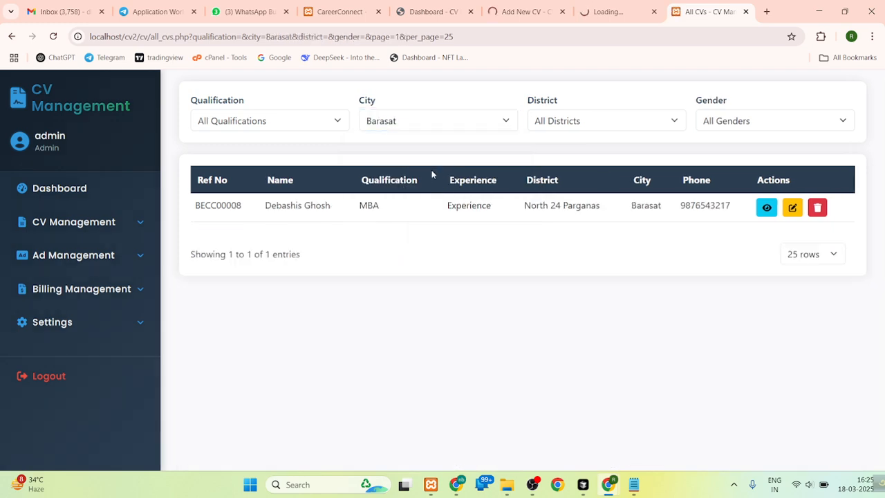
left_click(404, 121)
left_click(403, 175)
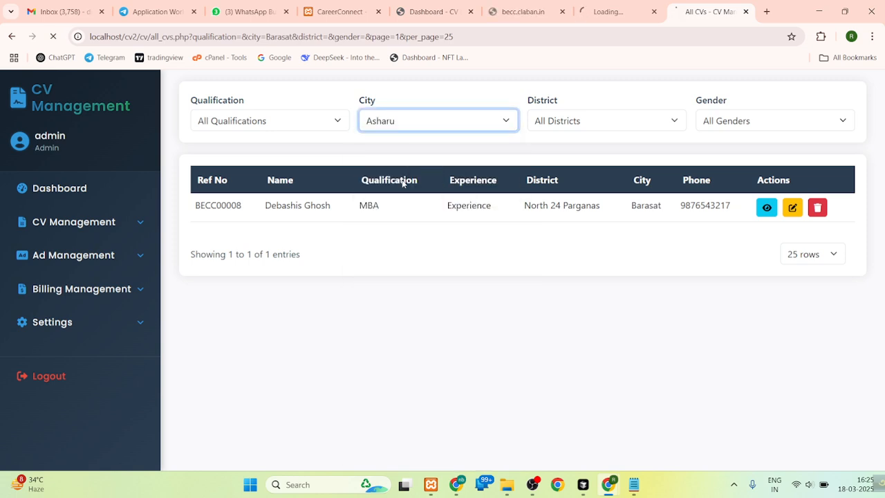
left_click(425, 123)
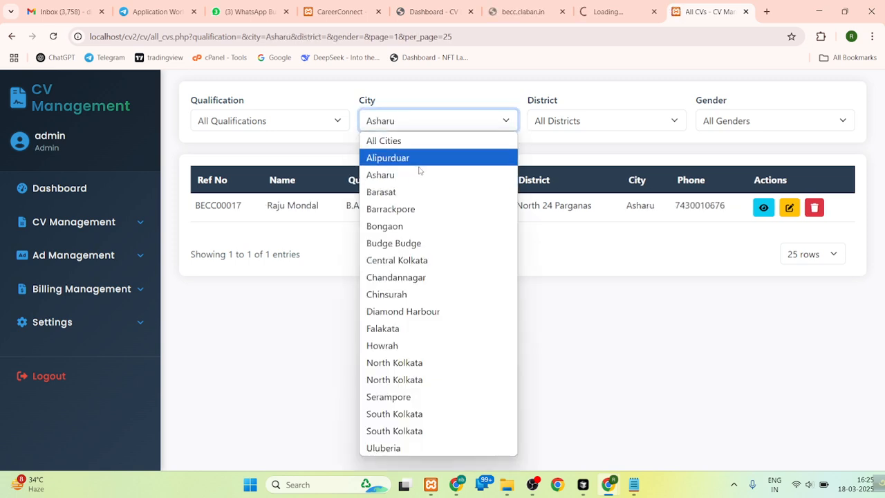
left_click(415, 294)
left_click(567, 121)
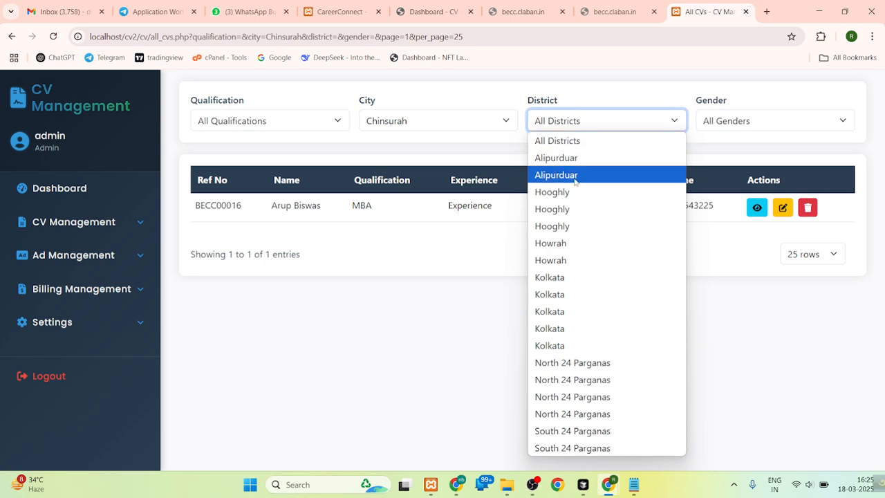
left_click(411, 127)
left_click(401, 140)
- Filter the CV list by district Kolkata and gender Male
left_click(578, 123)
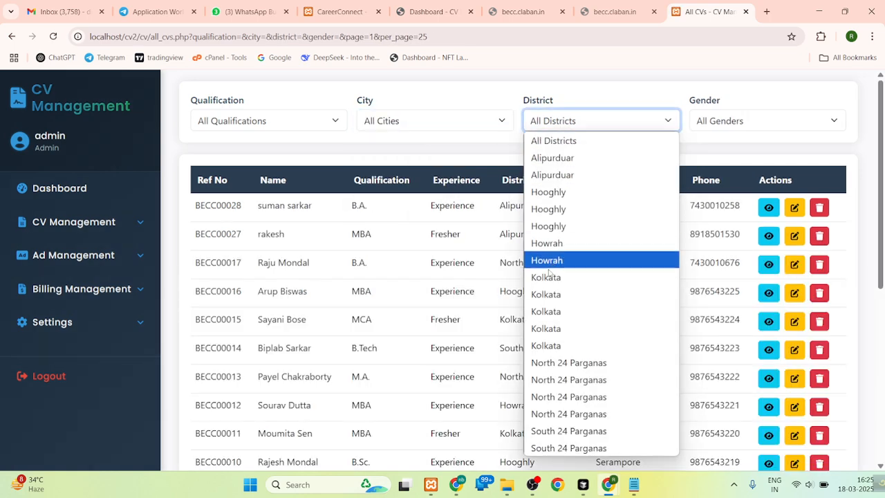
left_click(572, 274)
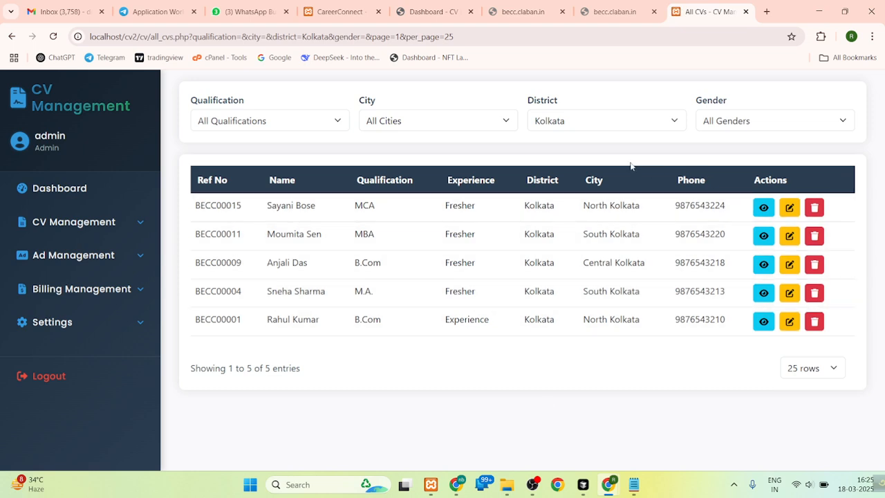
left_click(727, 122)
left_click(716, 163)
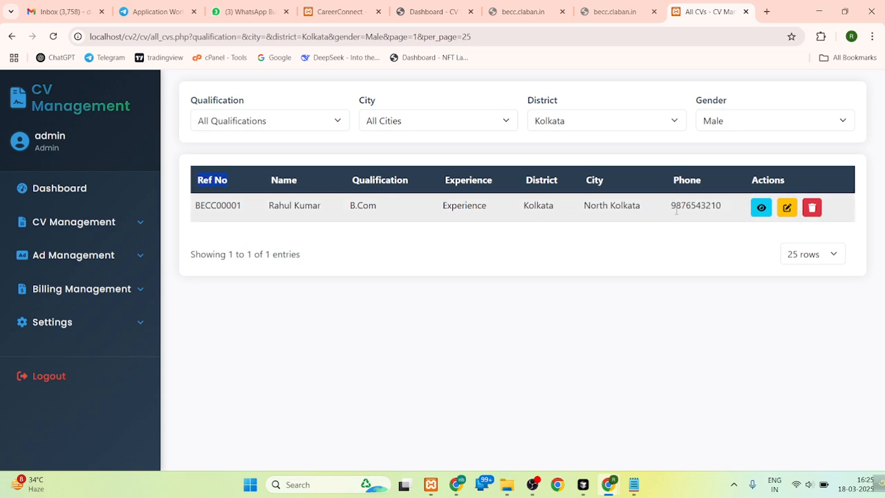
- View the full CV details of the filtered candidate and return to the CV list
left_click(760, 208)
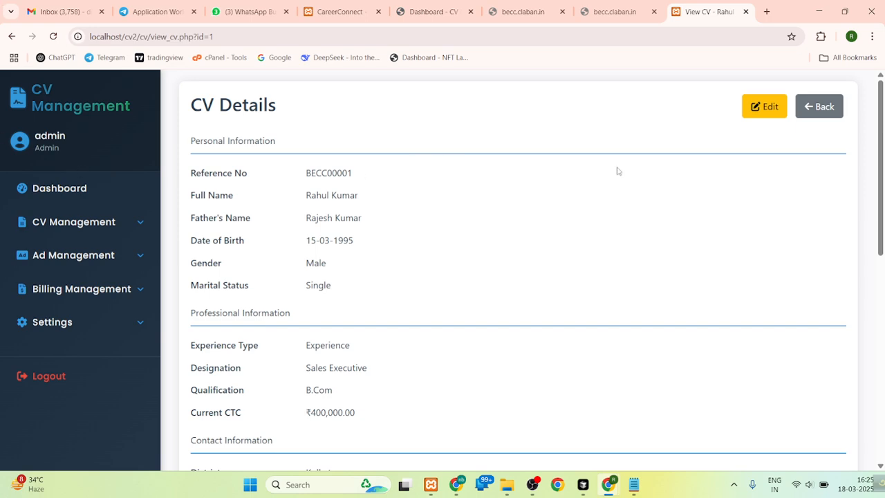
mouse_move(882, 181)
left_mouse_down()
mouse_move(882, 397)
mouse_move(883, 183)
left_mouse_up()
left_click(819, 104)
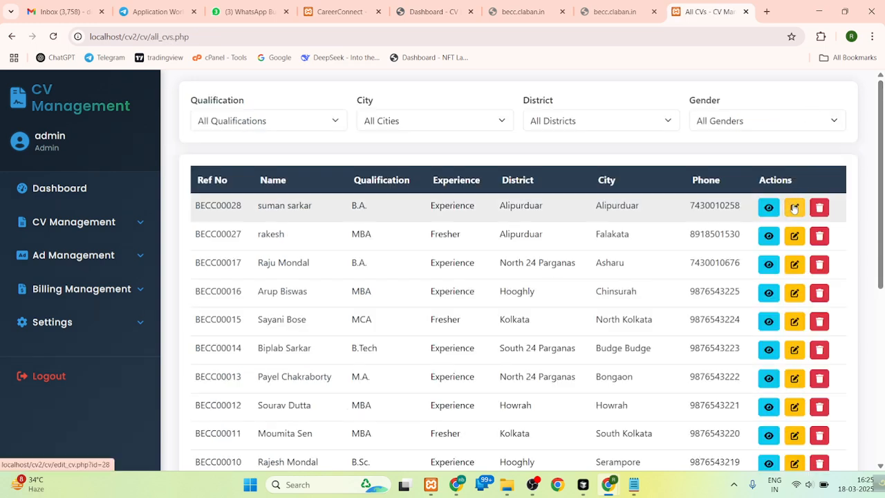
- Open the newest candidate's CV for editing, cancel without changes and return to the CV list
left_click(793, 207)
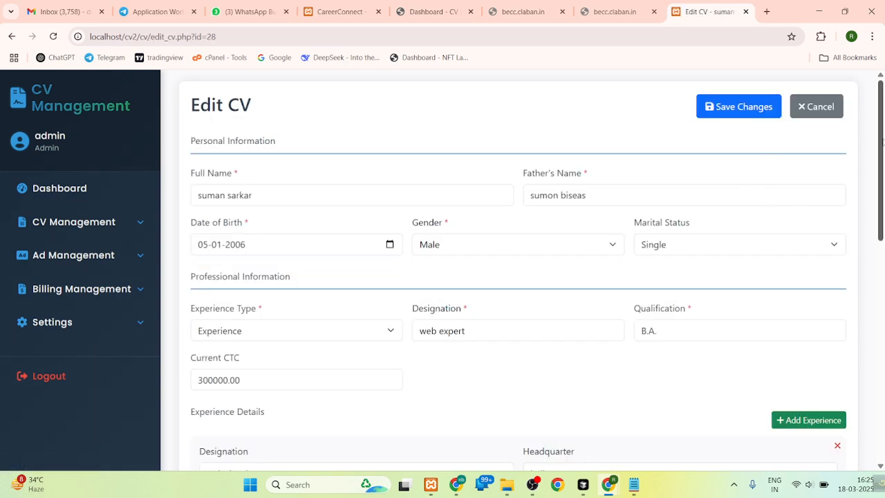
left_click(820, 106)
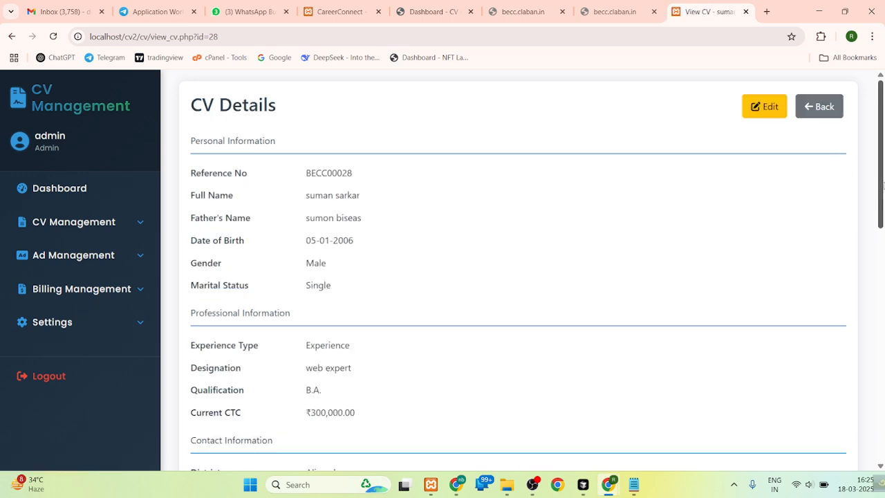
left_click(818, 107)
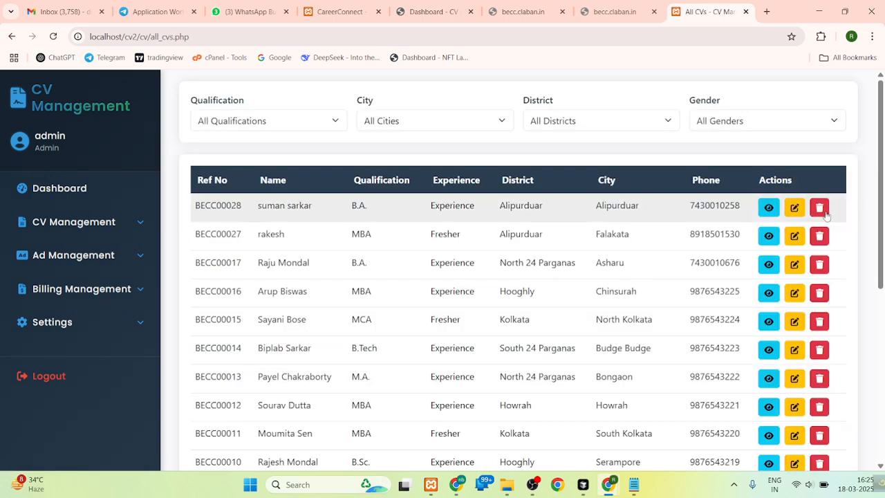
- Try to delete the CV of the B.Tech candidate from Budge Budge, South 24 Parganas
left_click(819, 351)
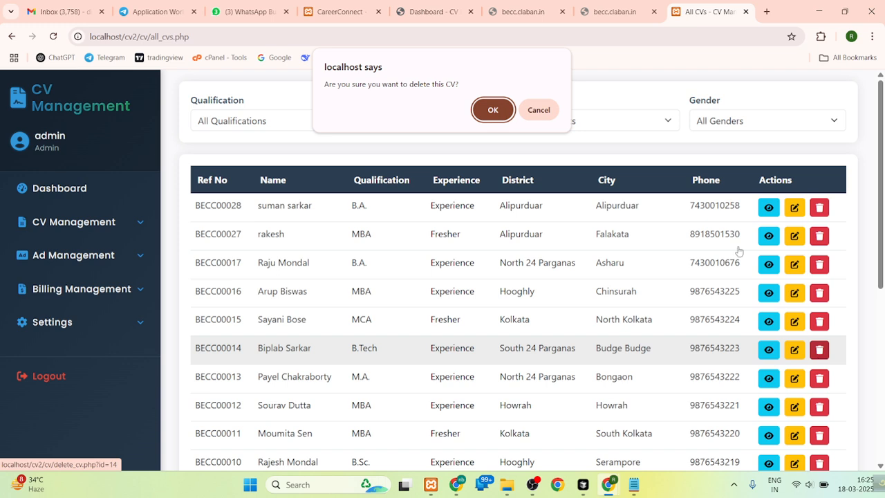
left_click(497, 110)
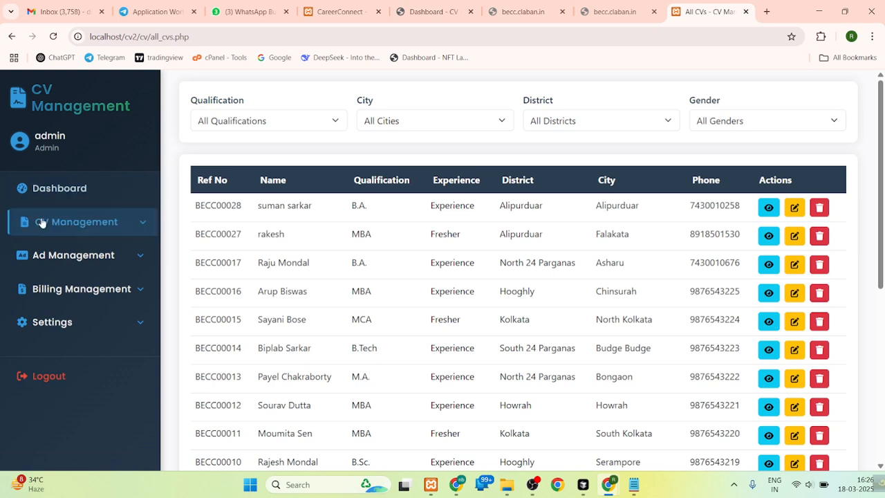
- Open the form for adding a new advertisement in Ad Management
left_click(41, 221)
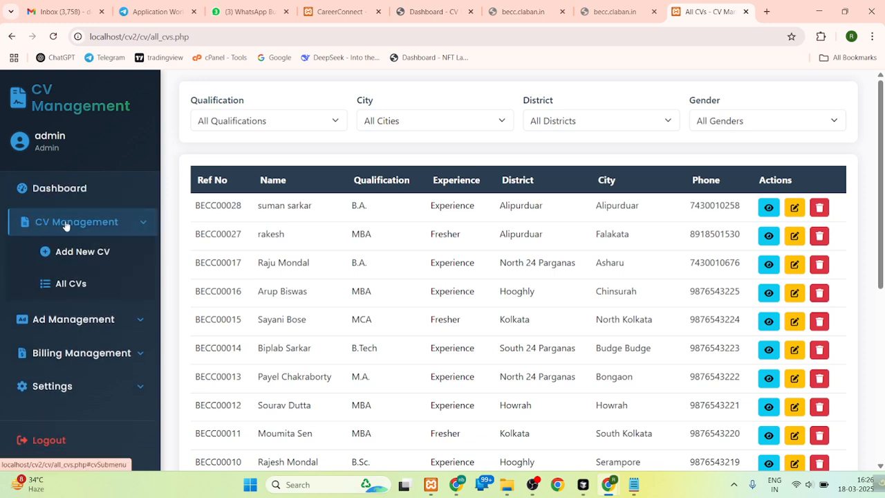
left_click(66, 222)
left_click(76, 254)
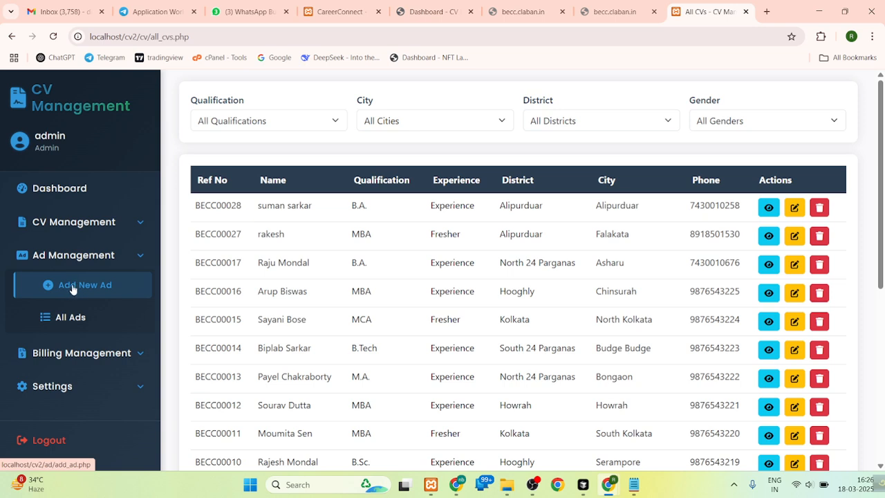
left_click(73, 289)
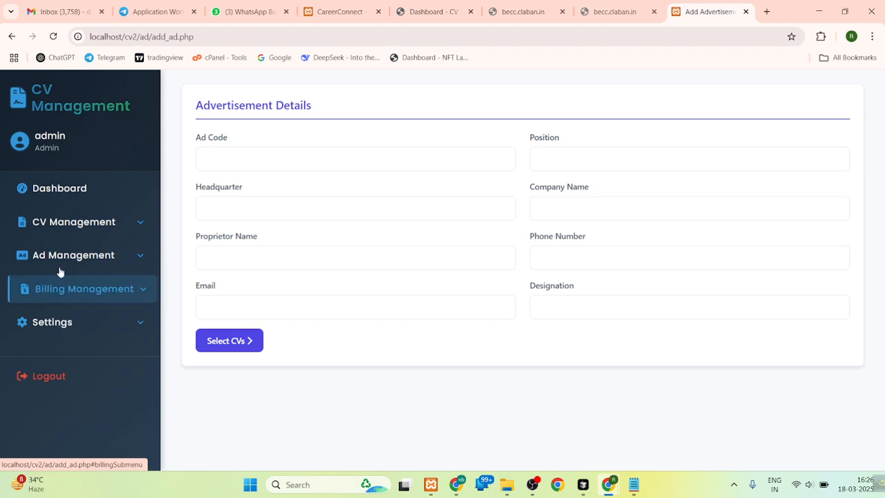
left_click(79, 229)
- Enter ad code 1058, position "web developer" and headquarter "kolkata" in the advertisement details
left_click(245, 166)
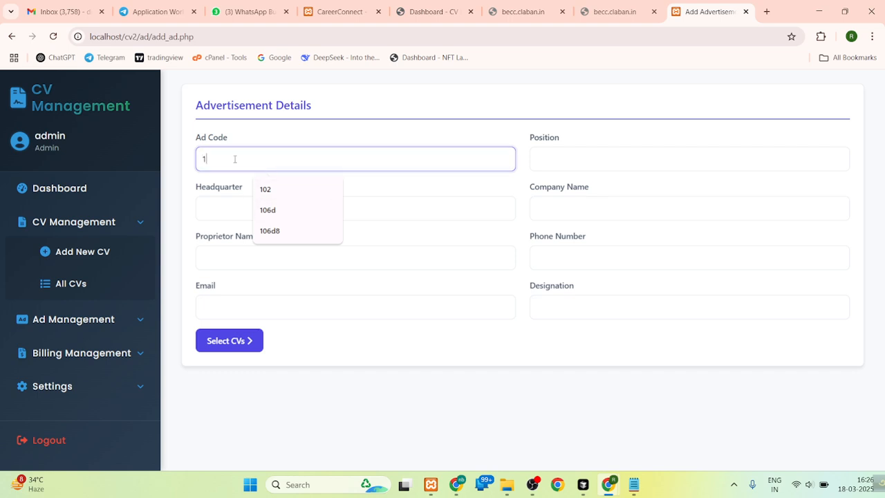
type("1058")
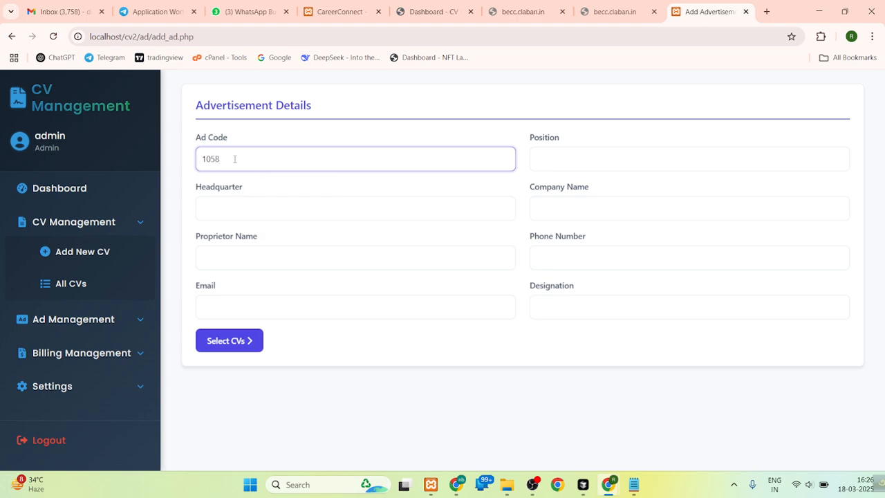
left_click(591, 157)
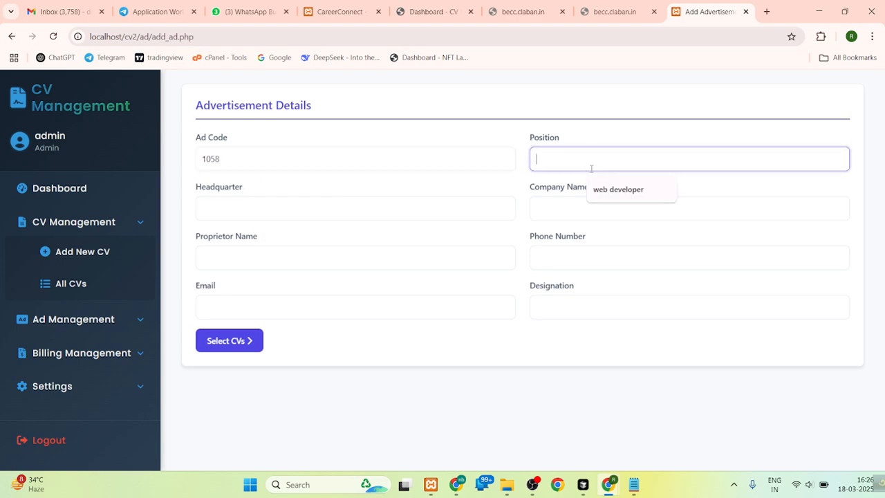
left_click(608, 193)
left_click(278, 213)
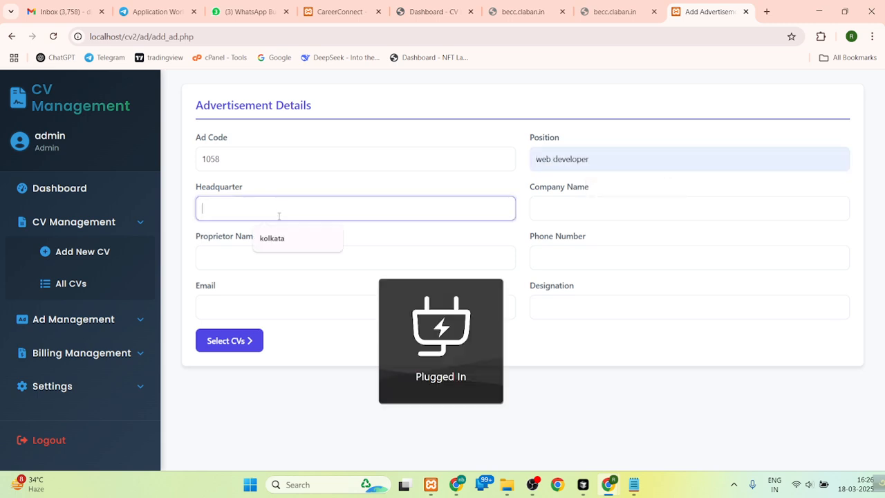
left_click(283, 238)
- Fill in the ad's saved contact details, remove the phone number's leading zero and set the company name to Claban Infotech
left_click(587, 208)
left_click(612, 236)
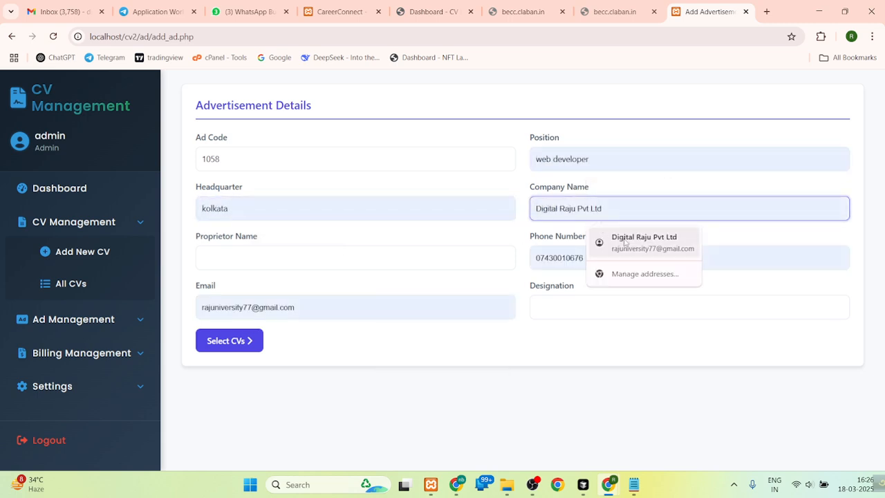
left_click(544, 257)
key("BackSpace")
key("shift+Tab")
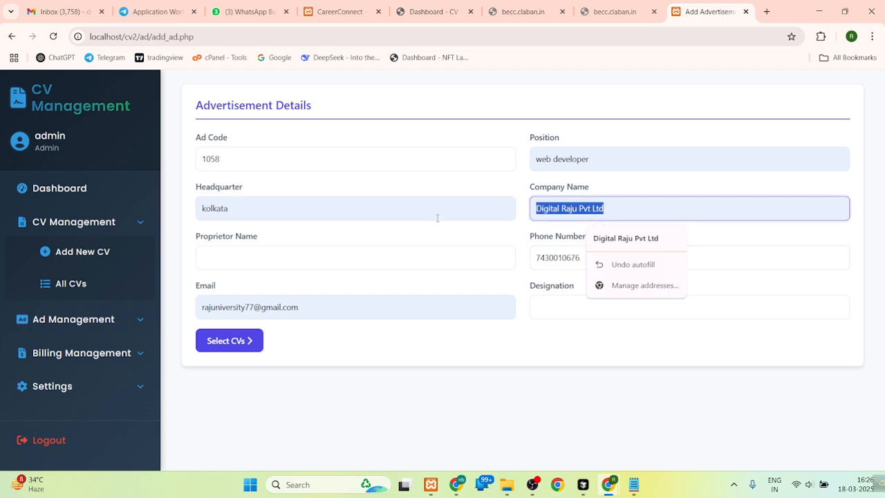
key("BackSpace")
type("claban")
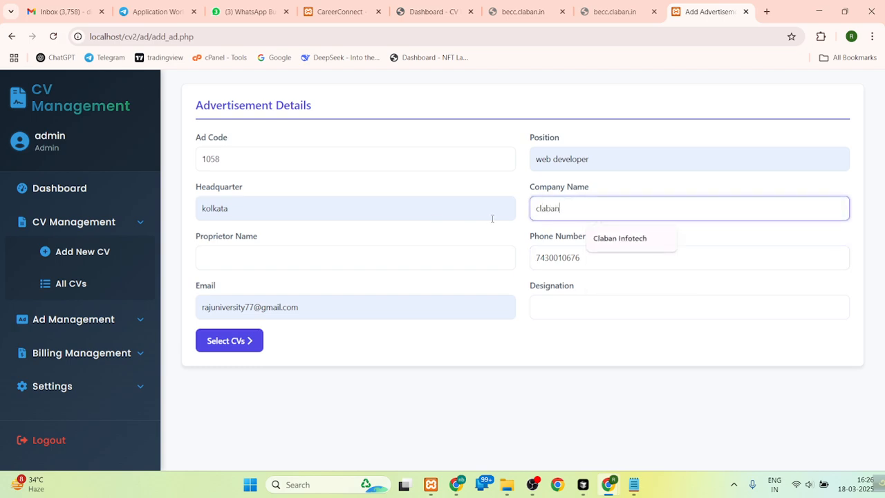
key("Down")
key("Return")
- Complete the ad's proprietor name, email and designation "Marketing Expert", and continue to the CV selection
left_click(285, 247)
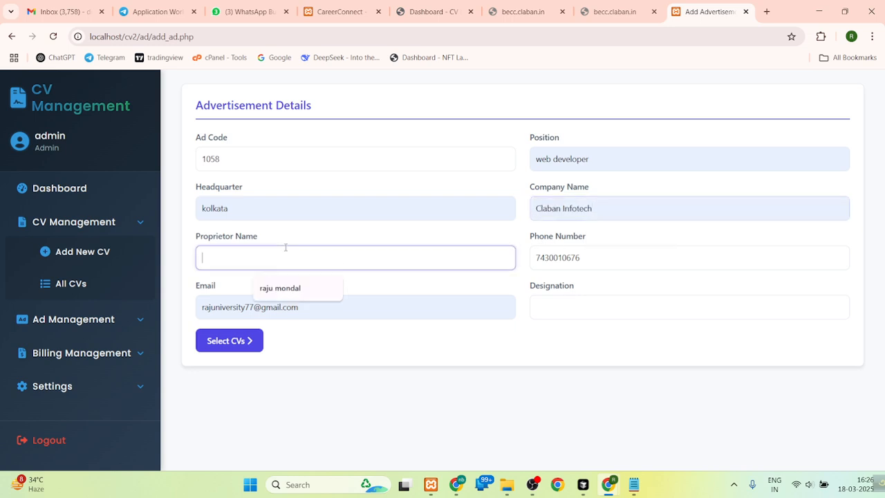
left_click(280, 287)
left_click(253, 307)
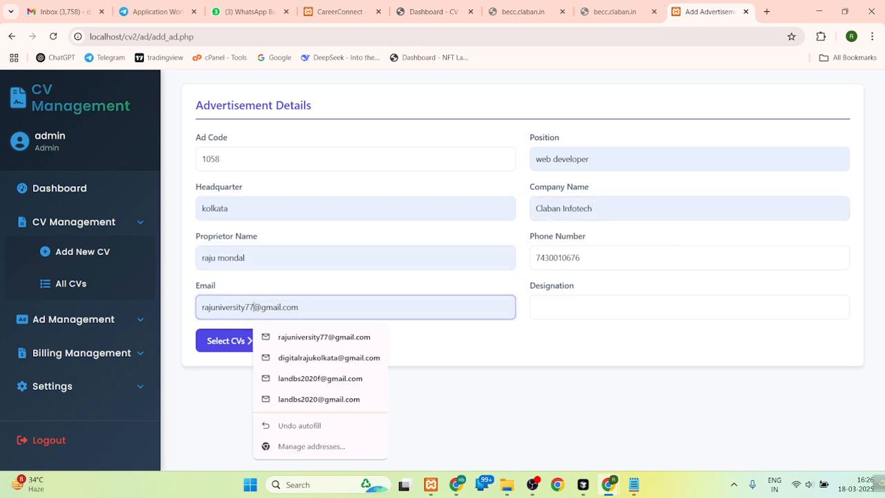
left_click(255, 307)
type("58")
left_click(561, 307)
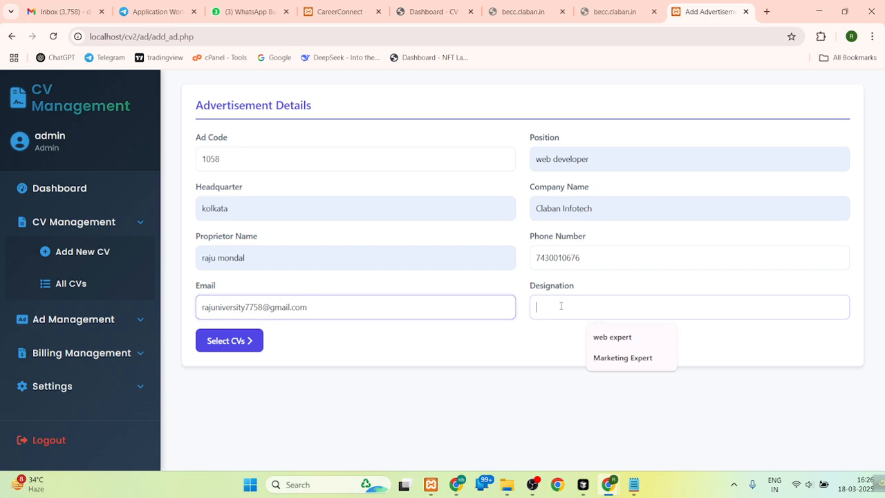
left_click(608, 357)
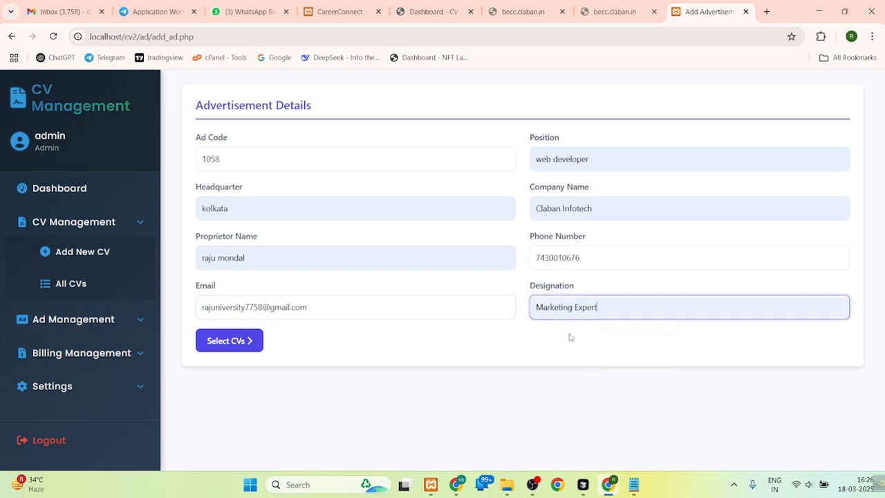
left_click(593, 259)
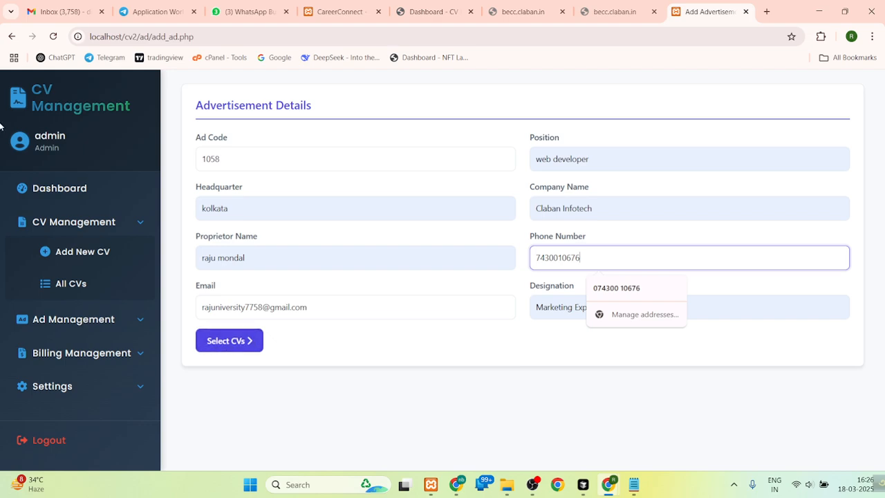
left_click(234, 340)
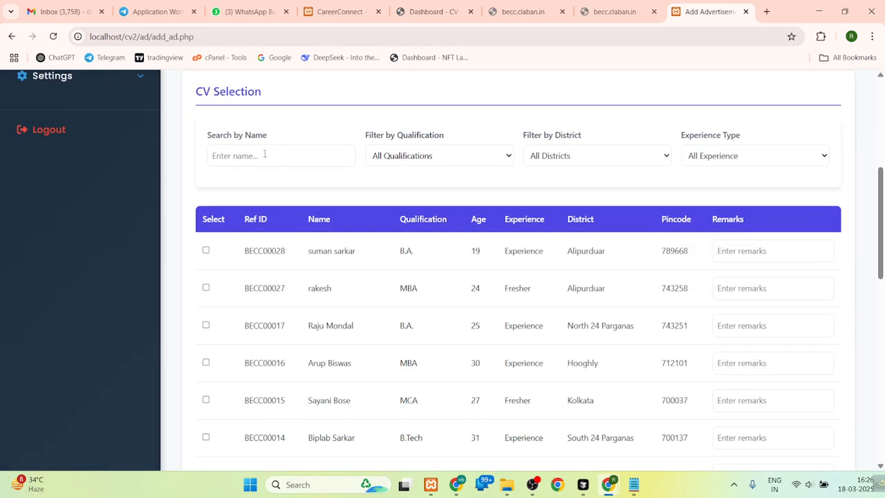
- Filter the CVs by qualification B.A., try the Kolkata district filter, and set the district back to All Districts
left_click(415, 161)
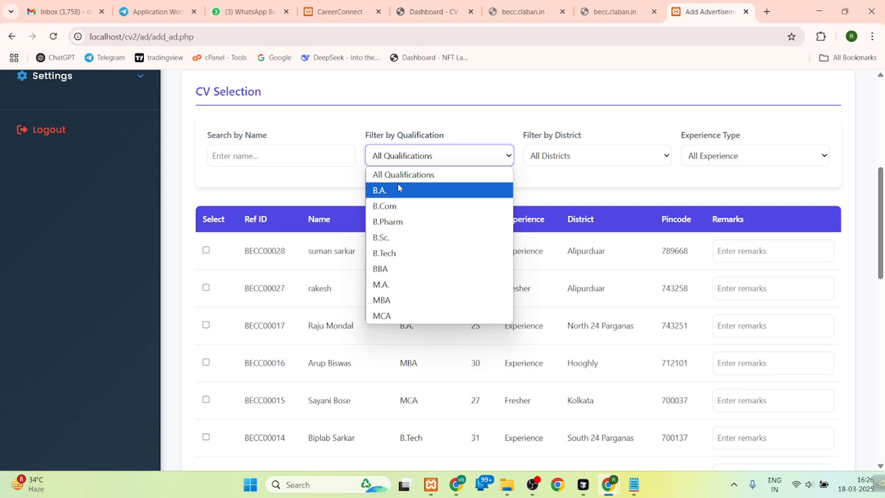
left_click(398, 188)
left_click(565, 158)
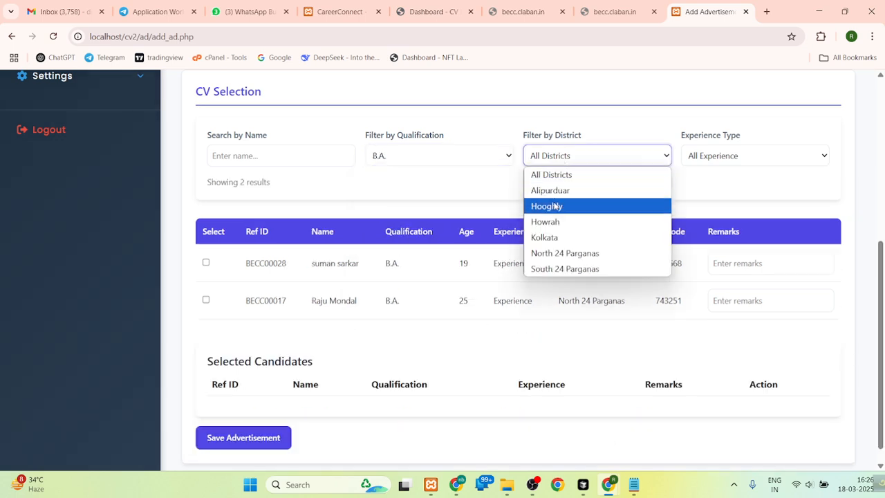
left_click(551, 237)
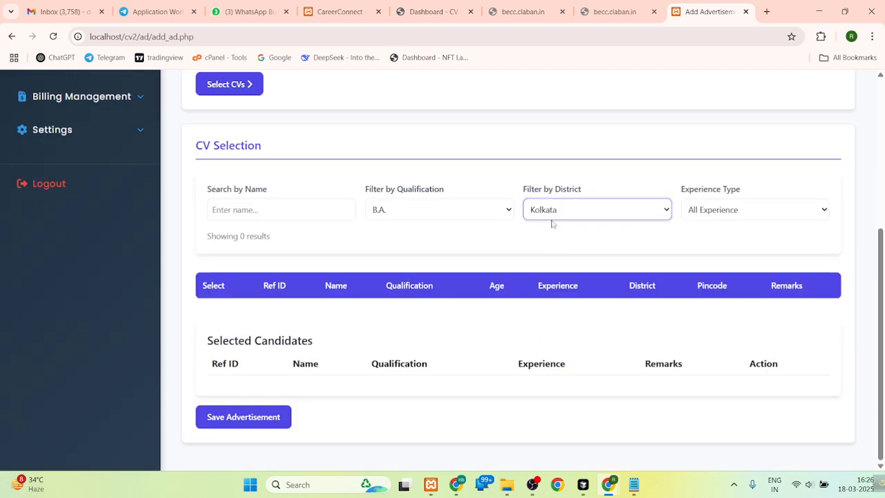
left_click(558, 211)
left_click(563, 229)
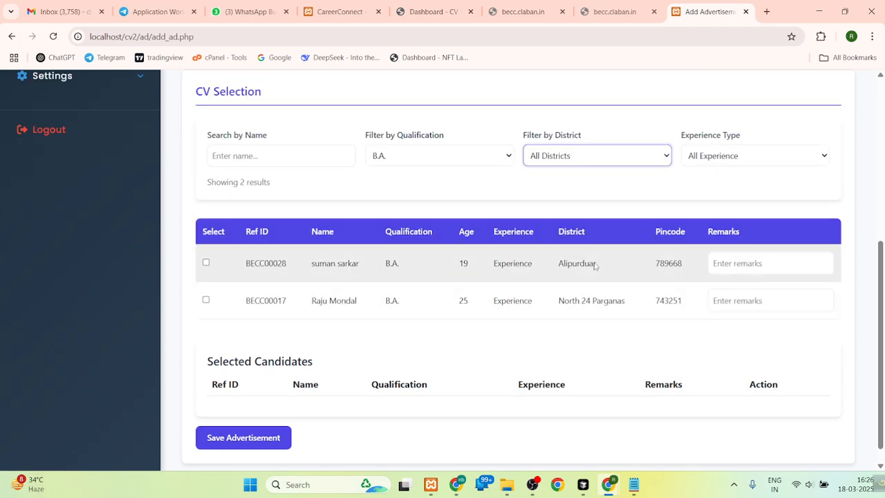
- Select both listed B.A. candidates, leave their remarks empty, and save the advertisement
left_click(205, 262)
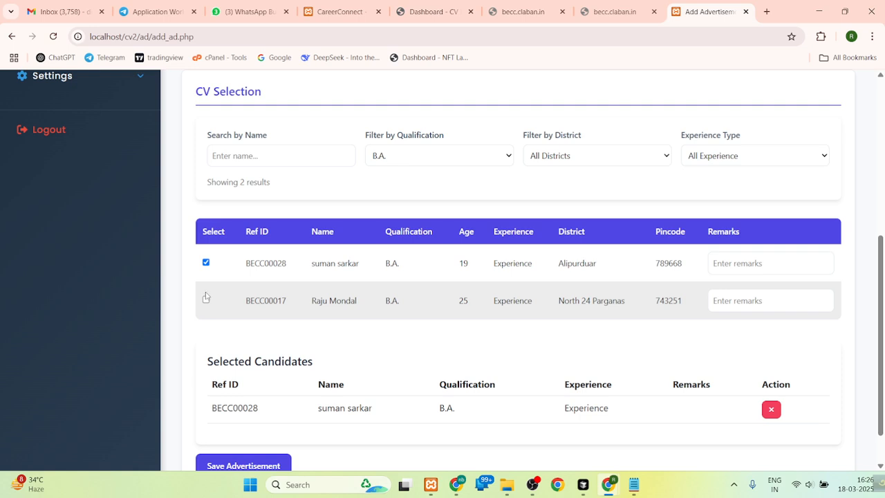
left_click(205, 301)
scroll(706, 208, "down", 2)
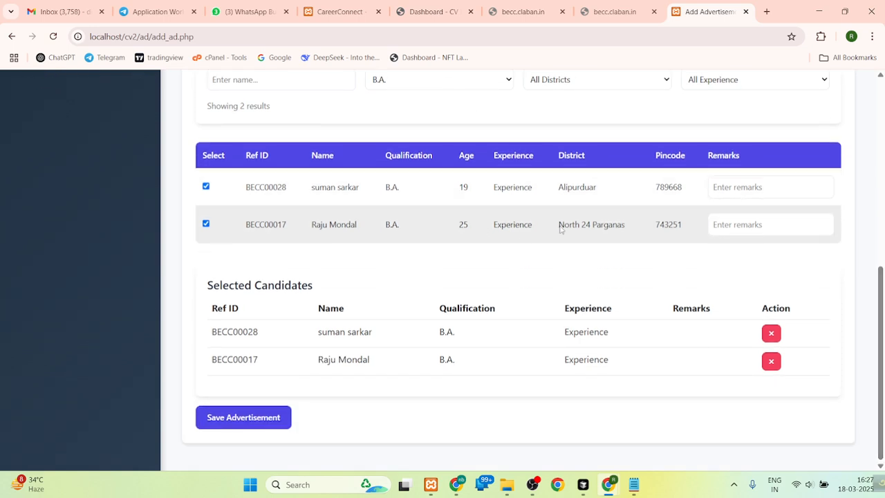
left_click(724, 190)
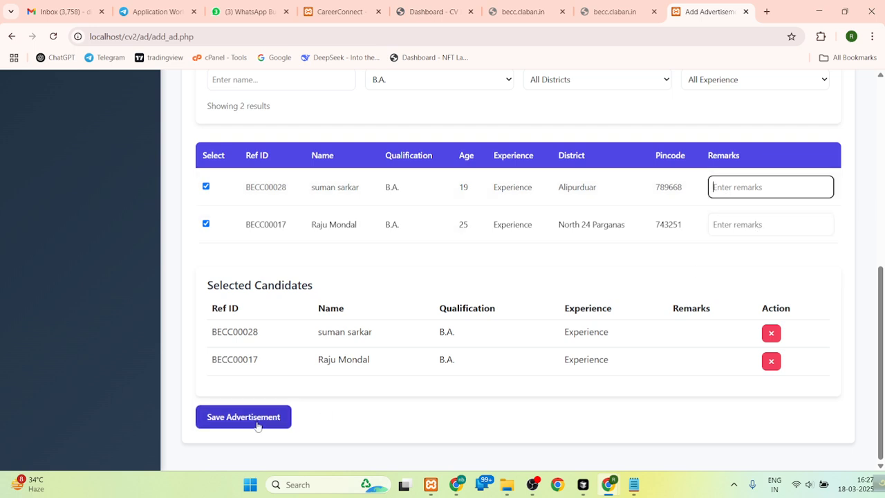
left_click(257, 424)
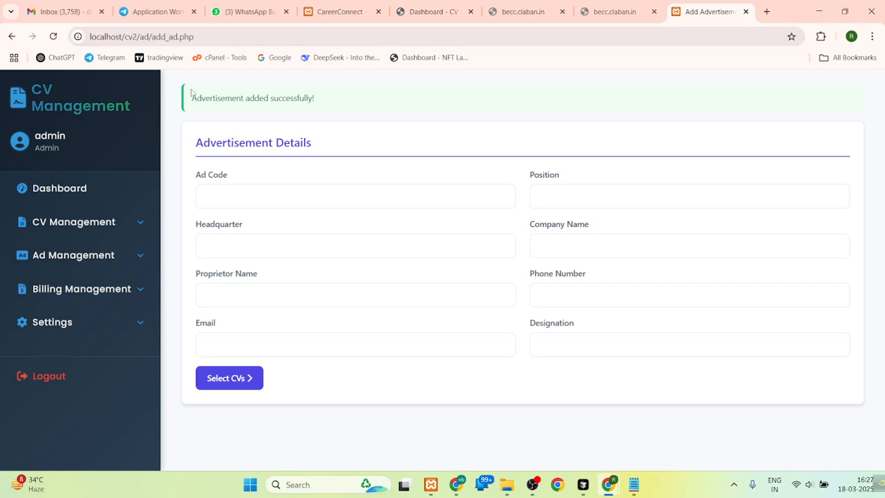
left_click_drag(191, 93, 349, 101)
- Open the list of all advertisements and check the row of ad 1058
left_click(55, 255)
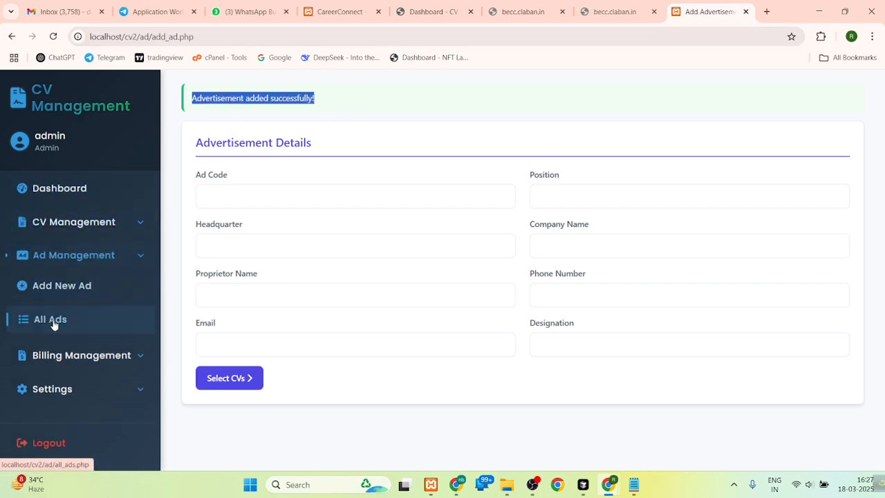
left_click(54, 322)
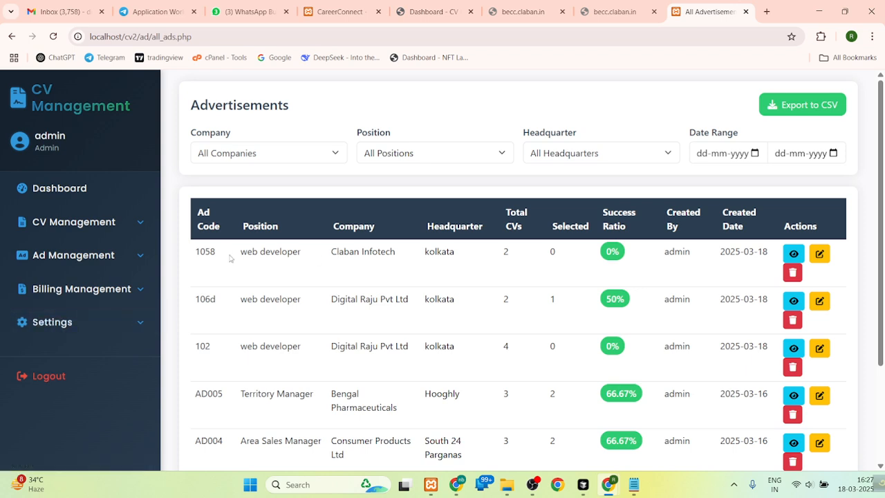
left_click_drag(194, 257, 616, 261)
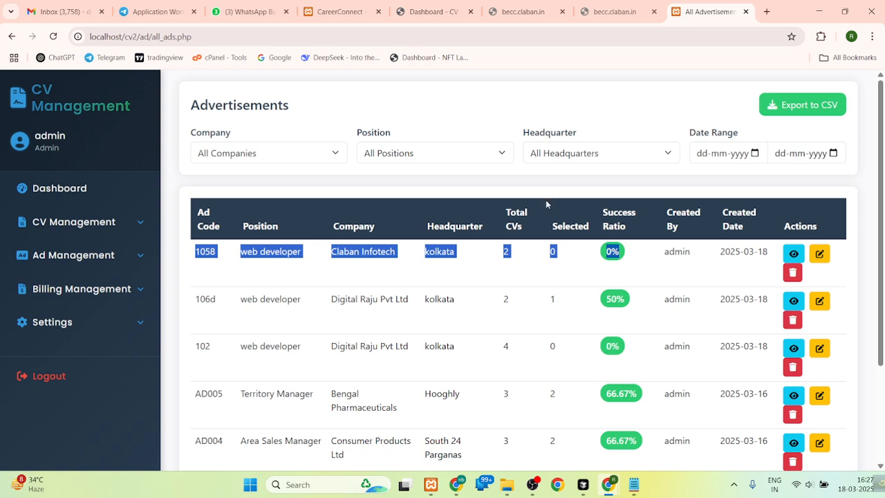
left_click(624, 260)
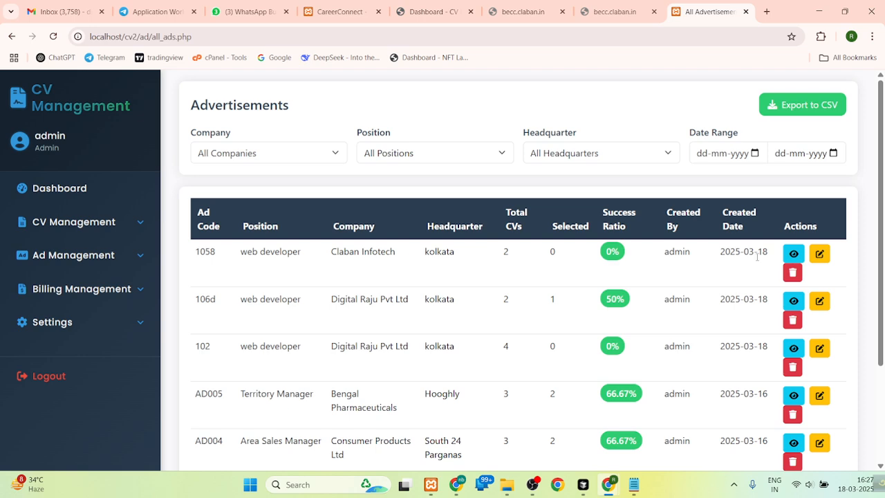
- View the full details of ad 1058 and return to the advertisements list
left_click(793, 254)
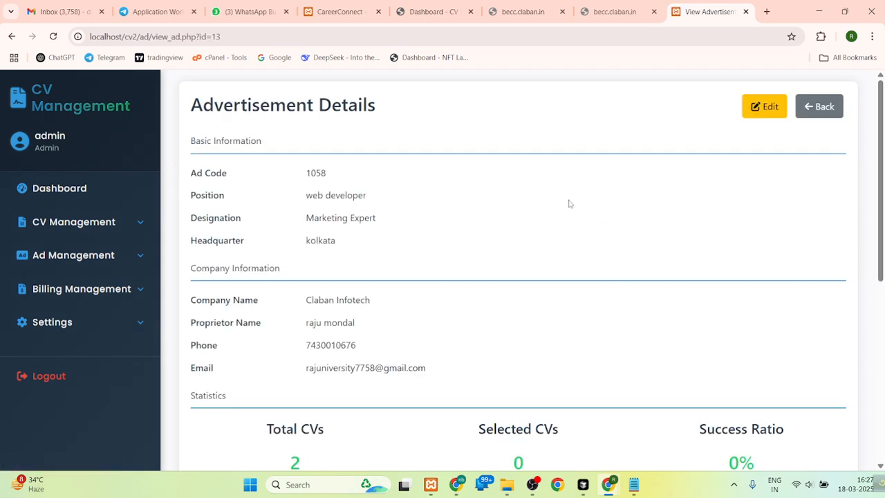
mouse_move(882, 185)
left_mouse_down()
mouse_move(882, 295)
mouse_move(883, 192)
left_mouse_up()
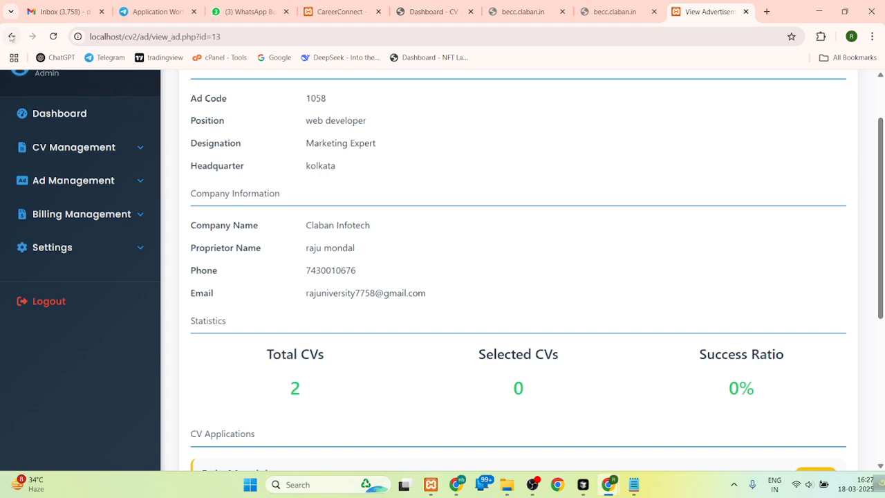
left_click(11, 36)
- Look through the edit form of ad 1058 and return to the list without changes
left_click(820, 253)
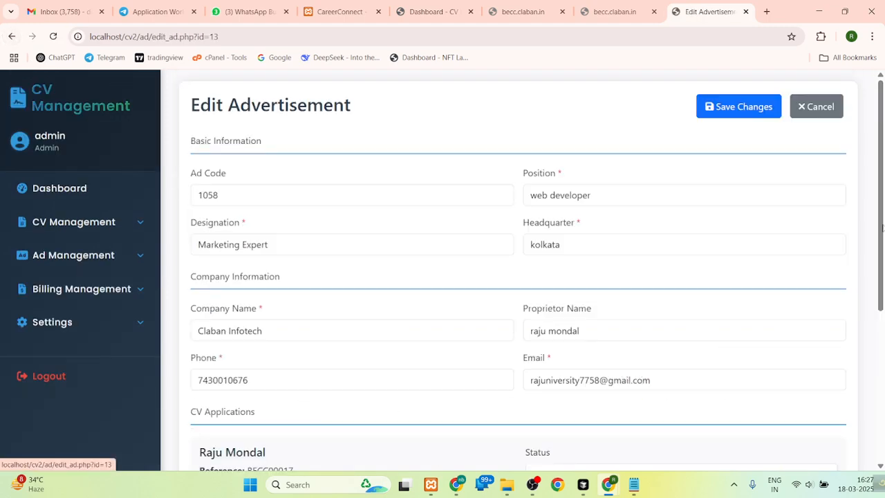
scroll(867, 268, "down", 4)
scroll(867, 267, "up", 2)
scroll(867, 268, "up", 1)
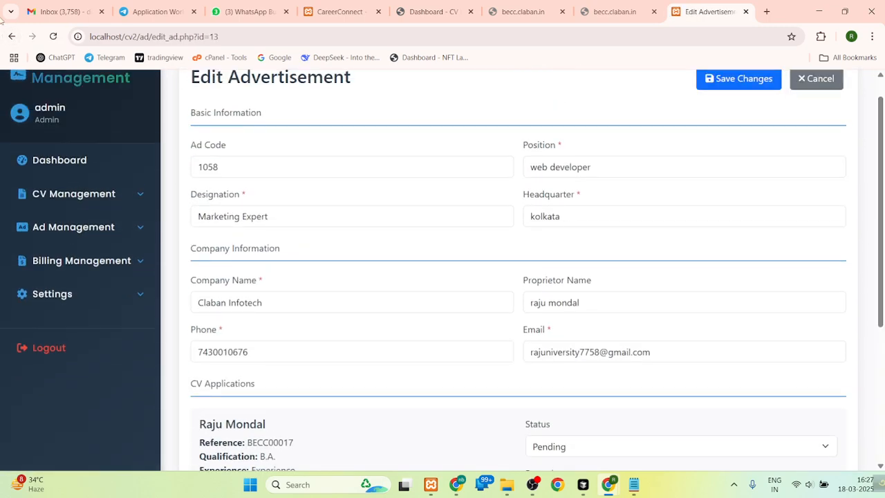
left_click(12, 36)
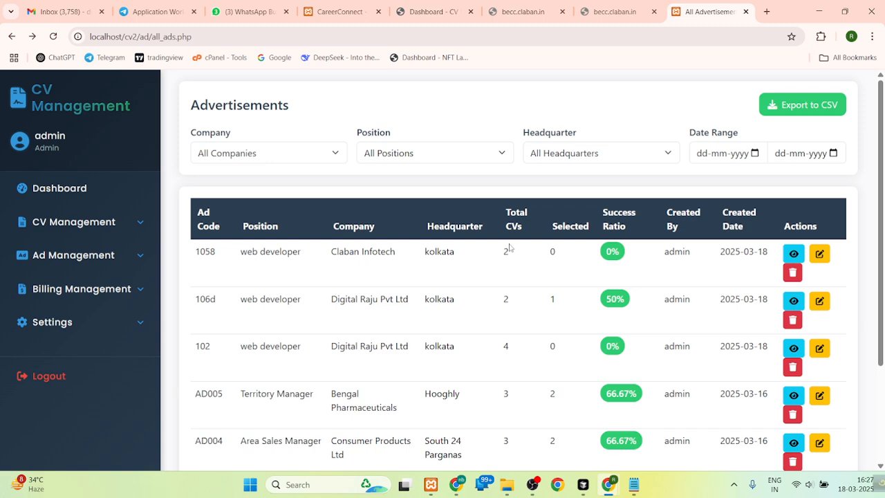
- Edit ad 1058, setting the first candidate's status to Selected with the remark "job confirem"
left_click(817, 256)
scroll(652, 293, "down", 4)
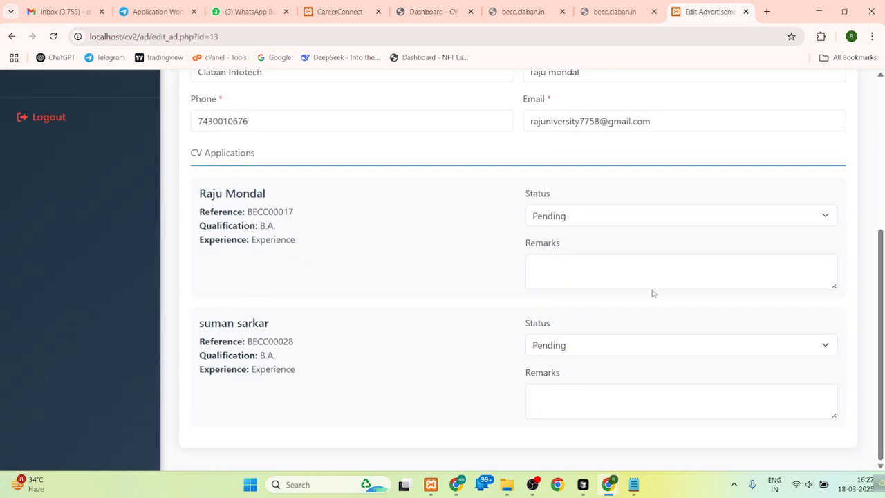
left_click(566, 220)
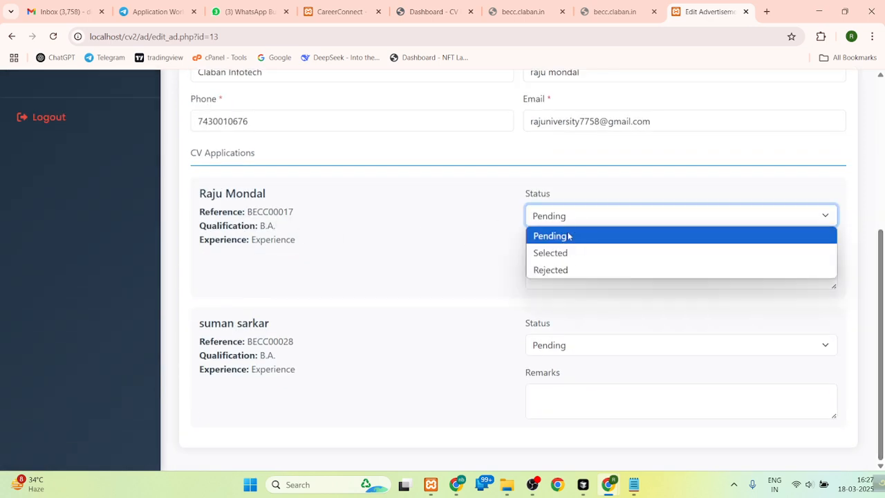
left_click(560, 253)
left_click(550, 261)
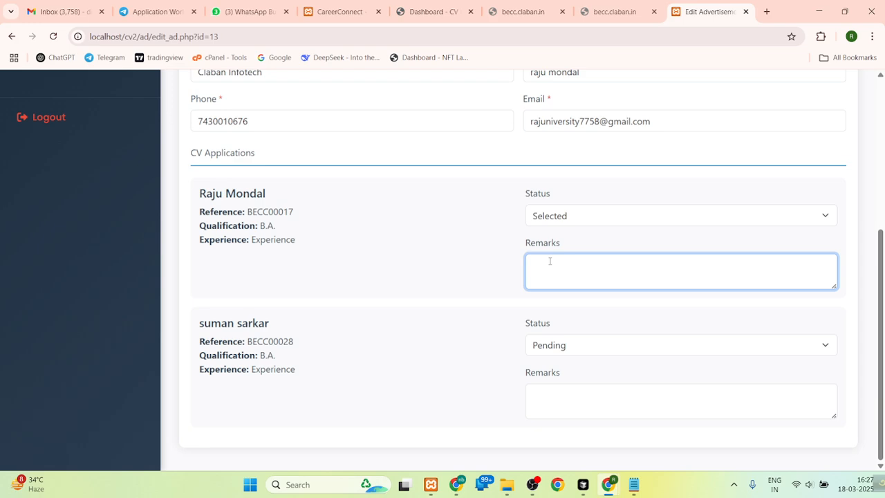
type("job confirem")
- Set the second candidate's status to Rejected and save the changes to the advertisement
left_click(545, 352)
left_click(556, 400)
scroll(868, 236, "up", 3)
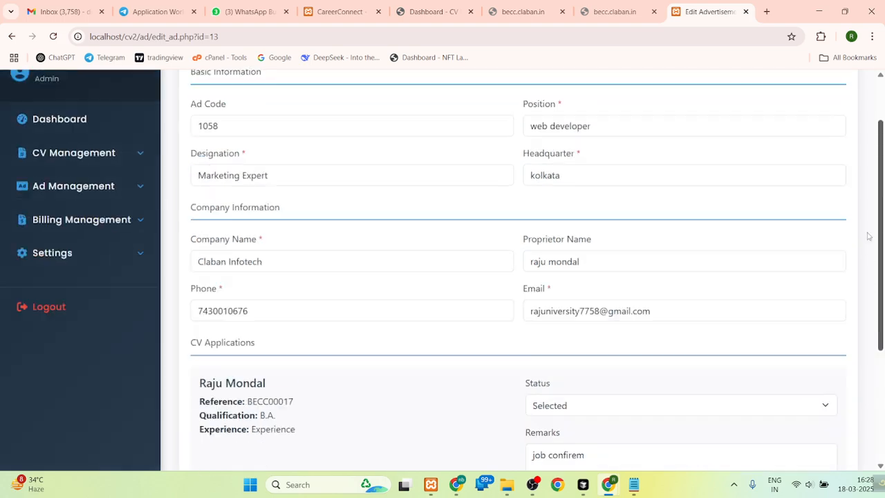
left_click(757, 111)
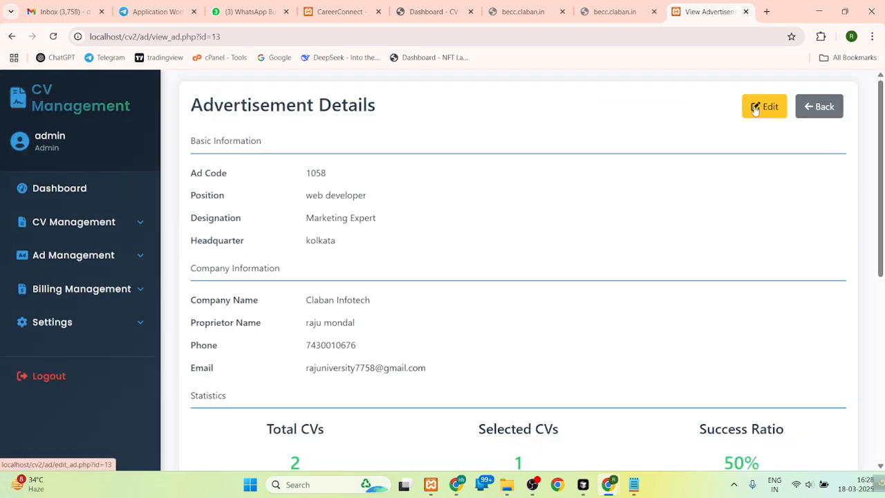
- Return to the advertisements list and check ad 1058's total CVs, selected count and success ratio
left_click(812, 108)
double_click(506, 253)
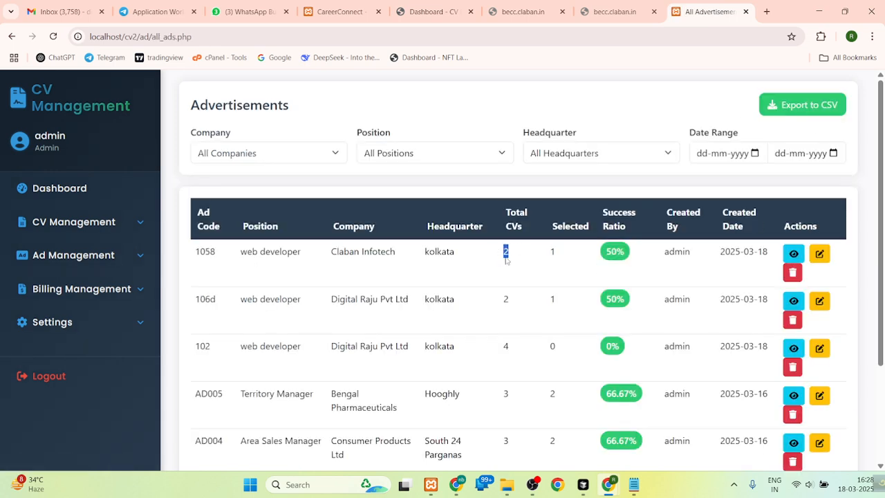
double_click(553, 251)
left_click_drag(633, 254, 598, 256)
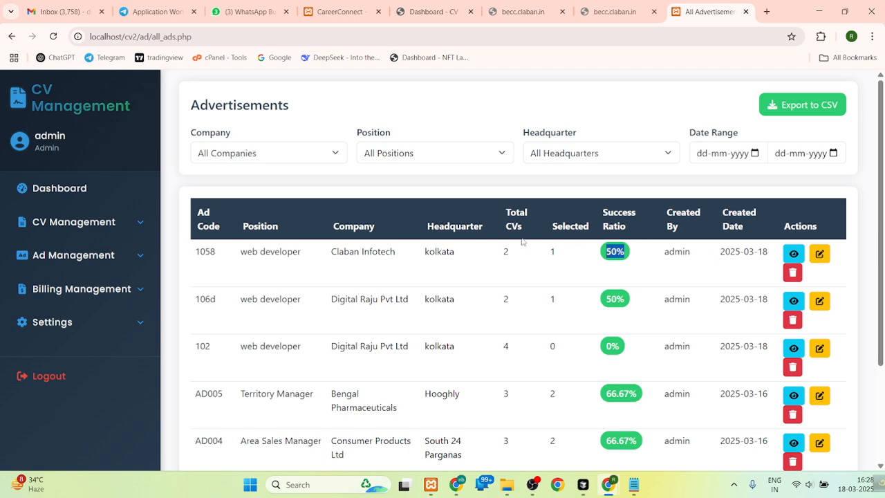
left_click(77, 258)
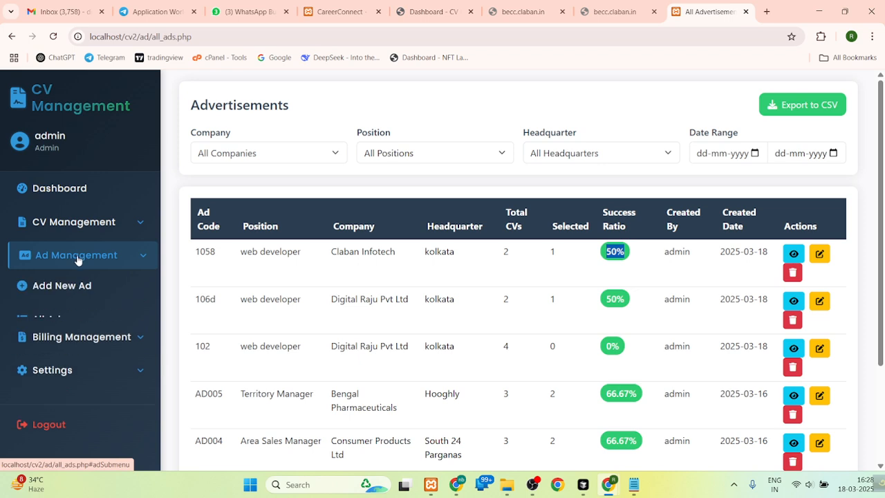
left_click(92, 257)
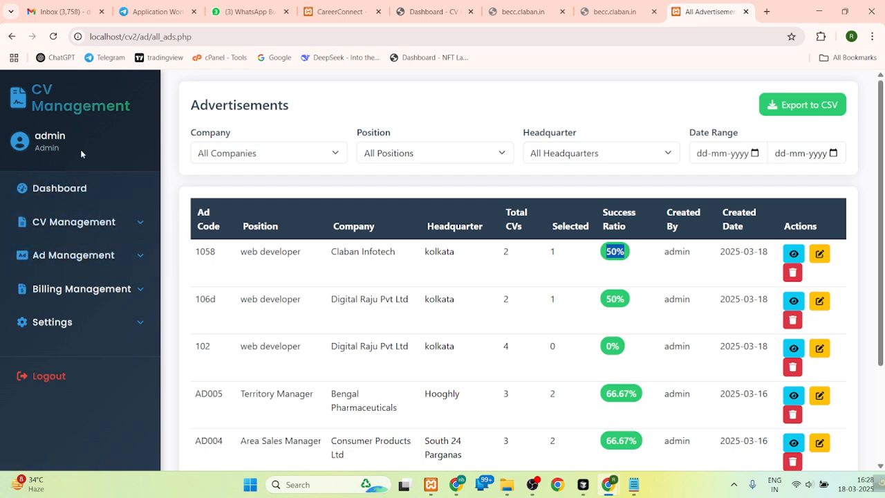
- Start a new billing and choose the third listed CV as the candidate to bill
left_click(55, 288)
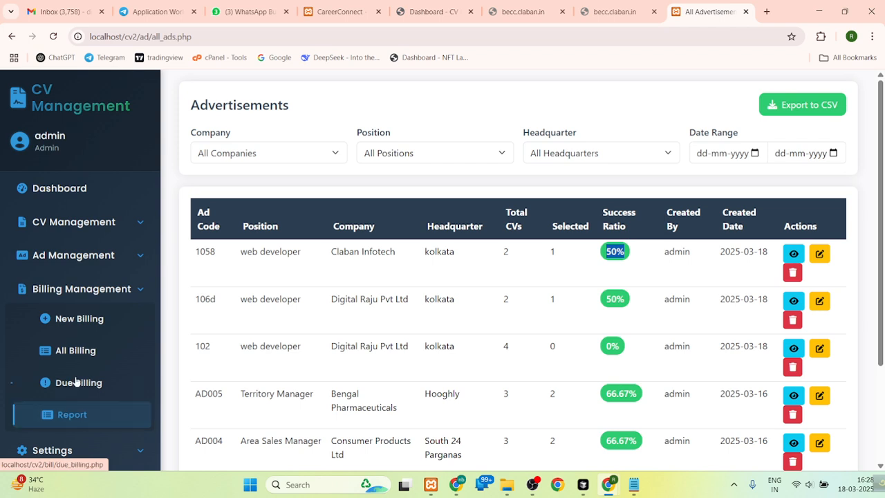
left_click(69, 320)
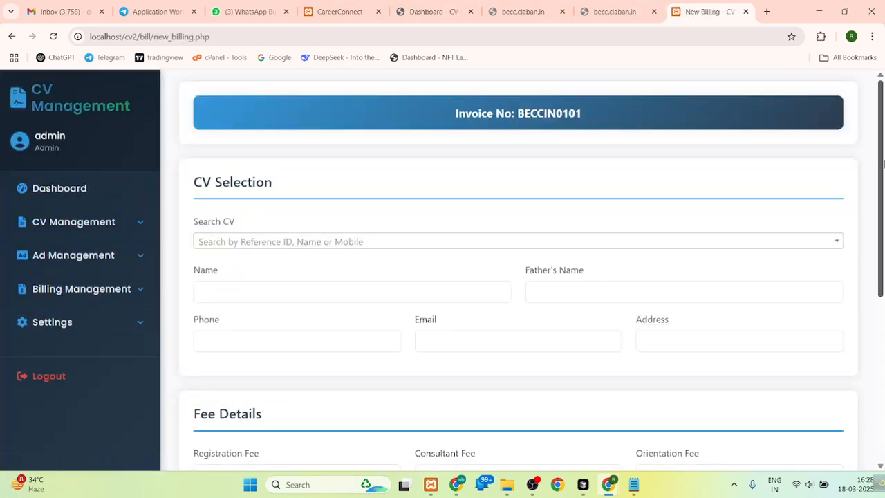
scroll(883, 191, "down", 2)
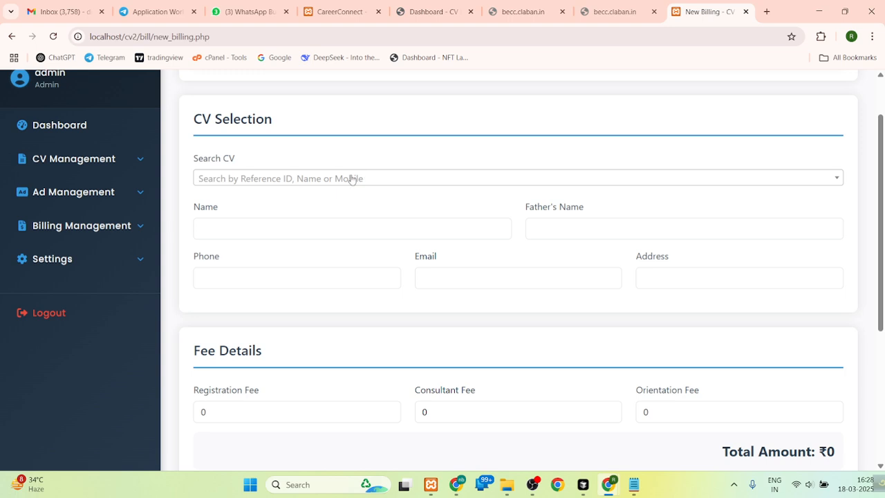
left_click(352, 178)
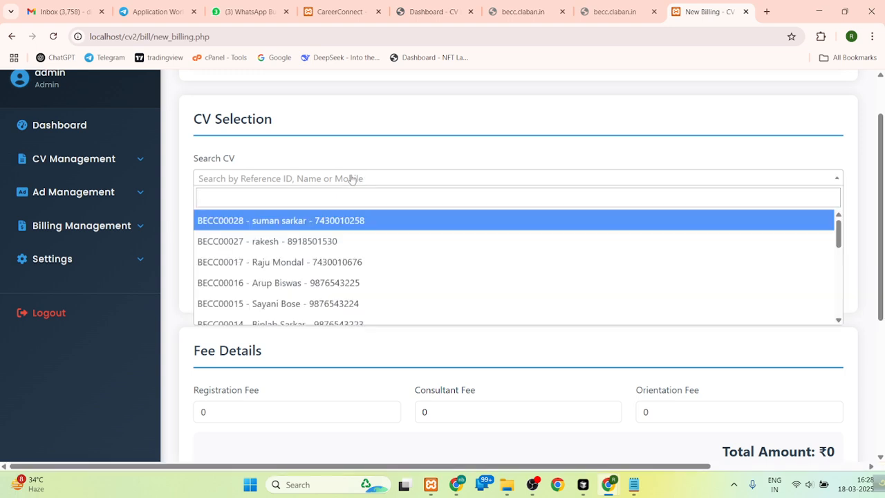
left_click(287, 199)
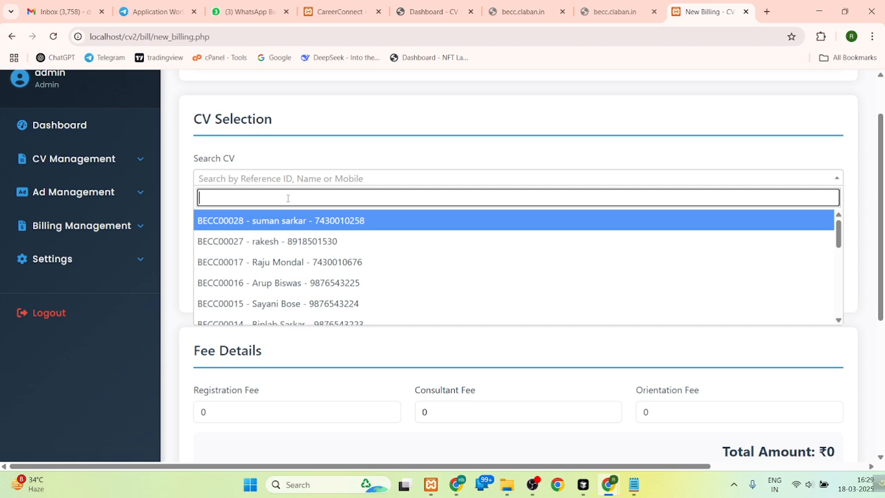
left_click(320, 264)
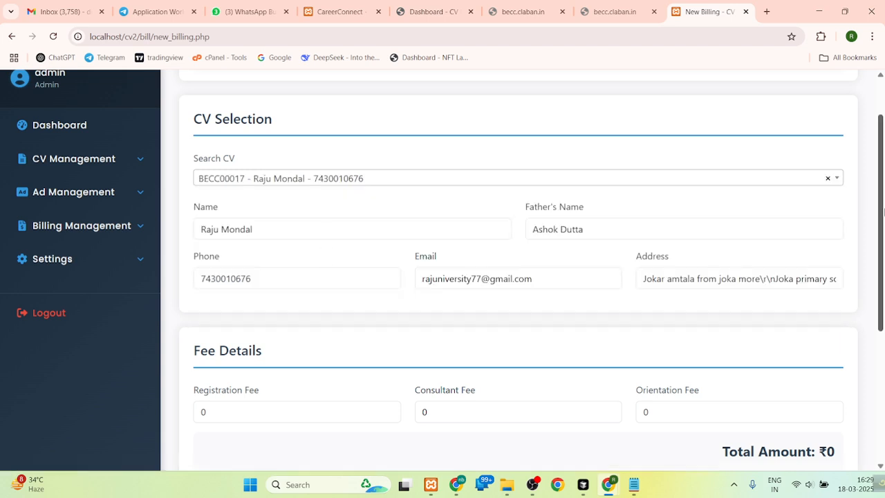
- Set the registration fee to 300 and the payment type to Full Payment
scroll(882, 343, "down", 4)
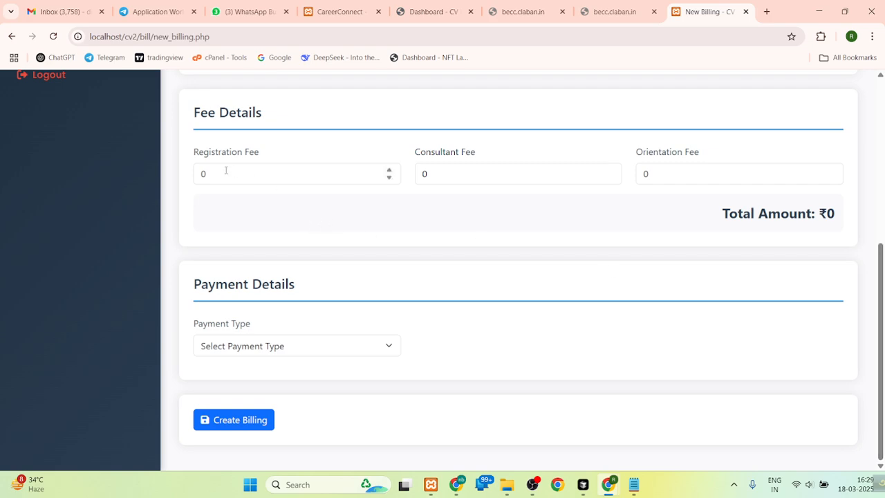
double_click(203, 174)
type("300")
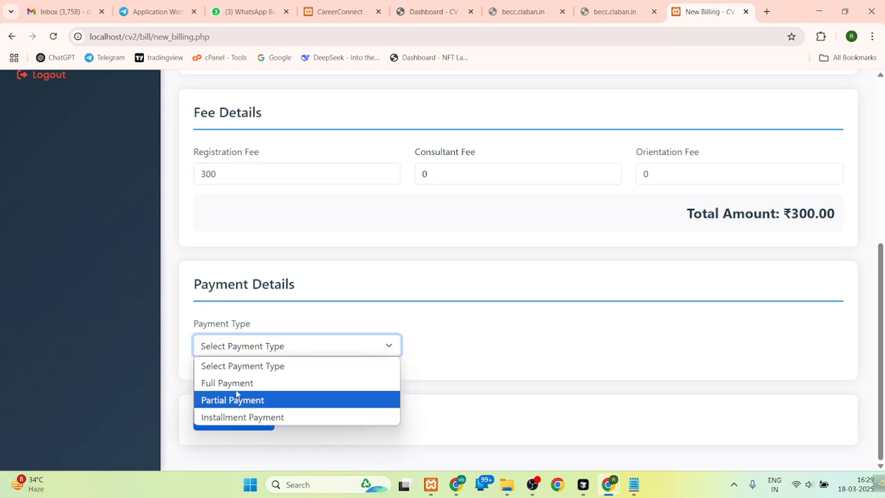
left_click(237, 384)
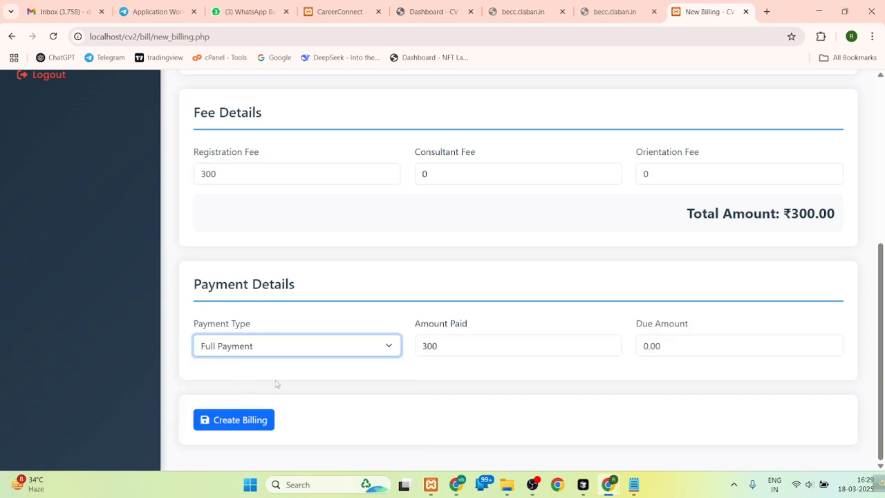
- Create the billing with these fee and payment details and open the list of all billings
left_click(237, 420)
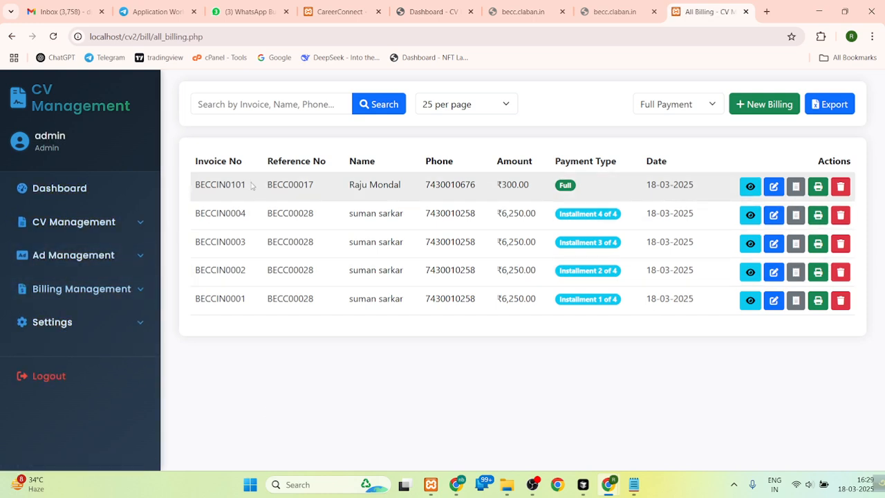
left_click(85, 288)
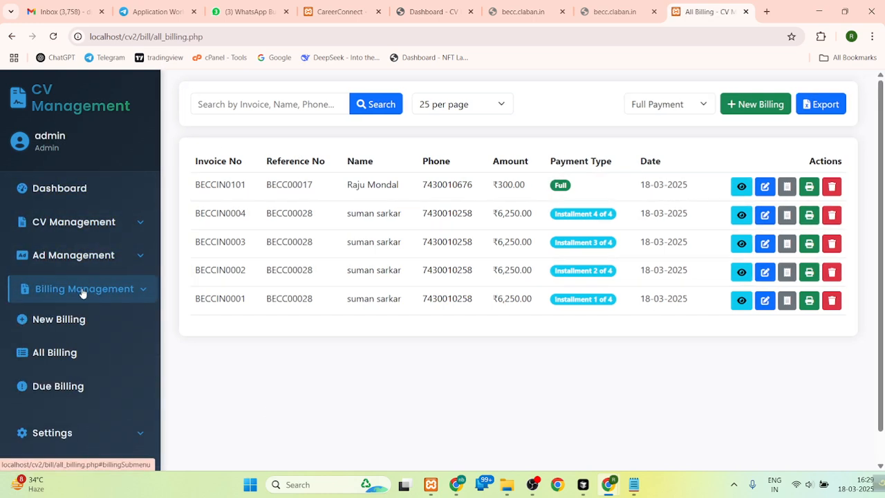
left_click(70, 356)
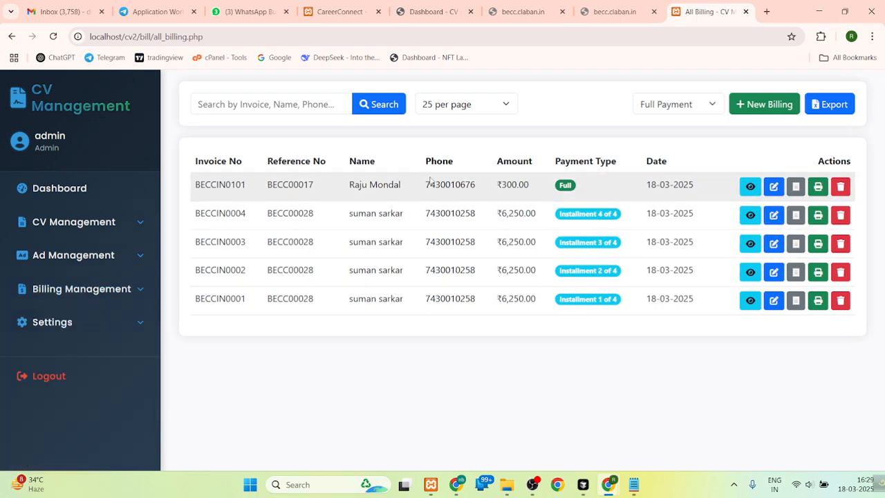
- Examine the invoice number format and reference number of the newest entry in the billing list
left_click_drag(197, 188, 253, 196)
left_click_drag(196, 189, 217, 185)
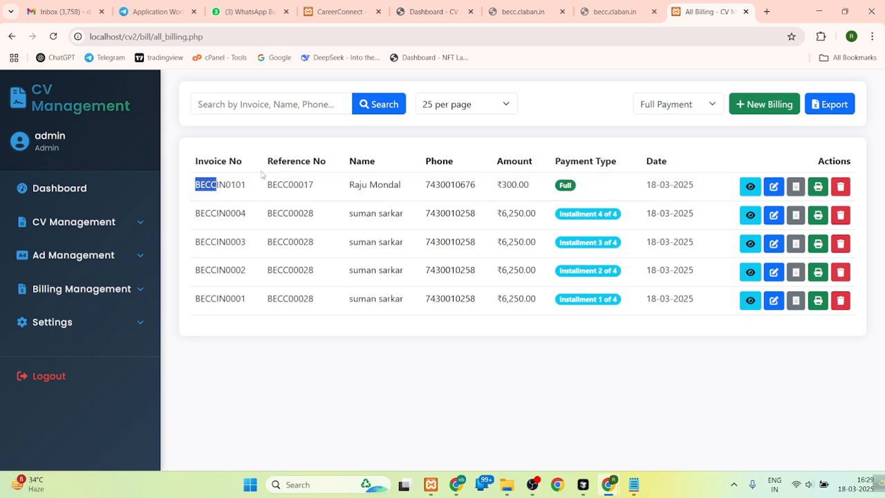
left_click_drag(225, 186, 211, 185)
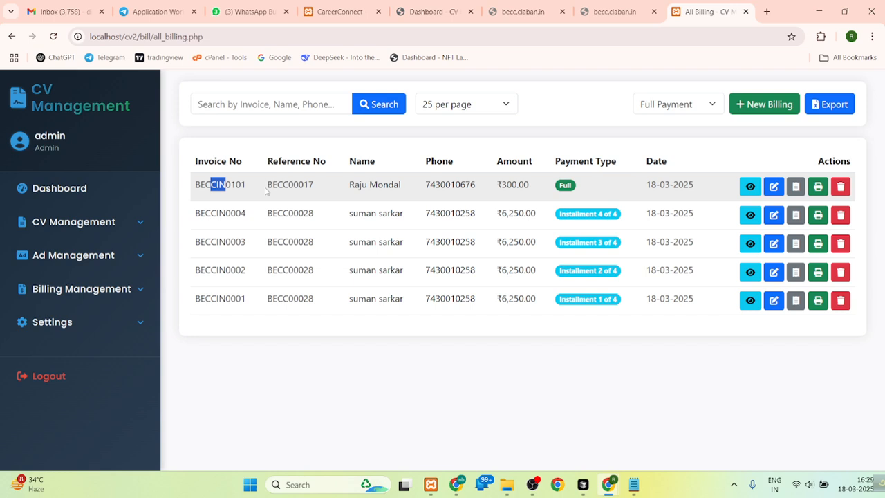
left_click_drag(277, 185, 286, 180)
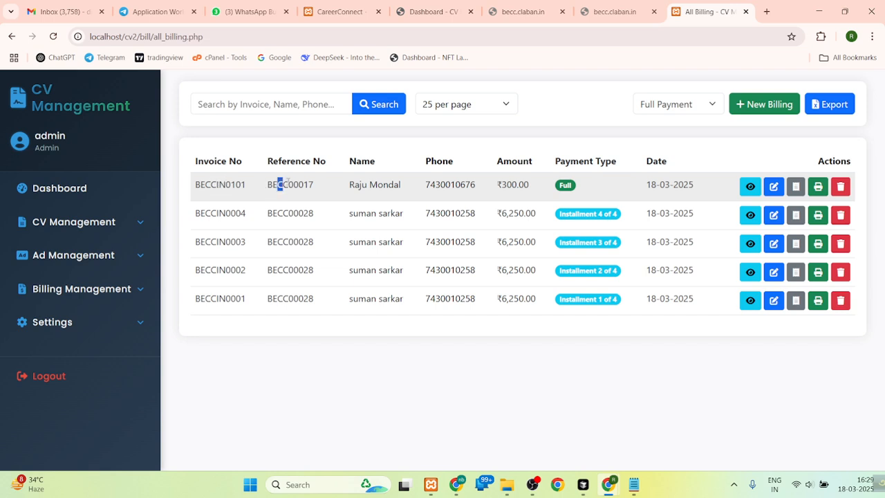
- View the newest billing's details and its edit page, returning to the billing list after each
left_click(752, 186)
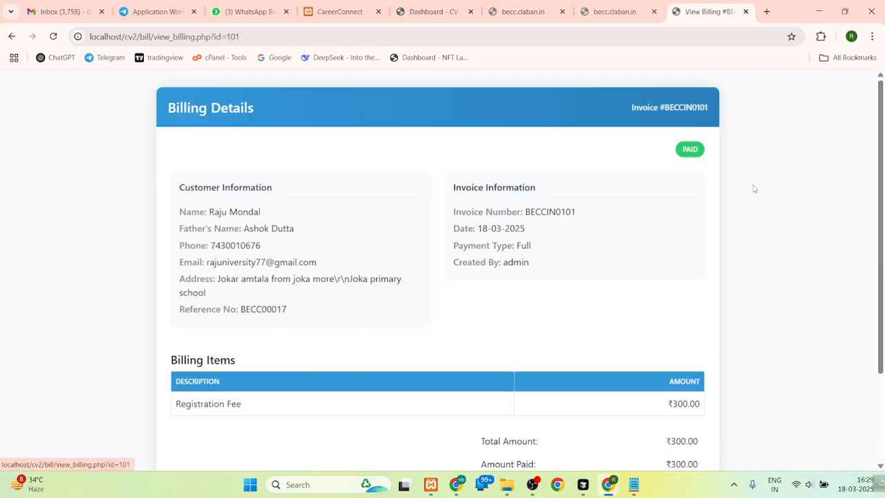
left_click(15, 36)
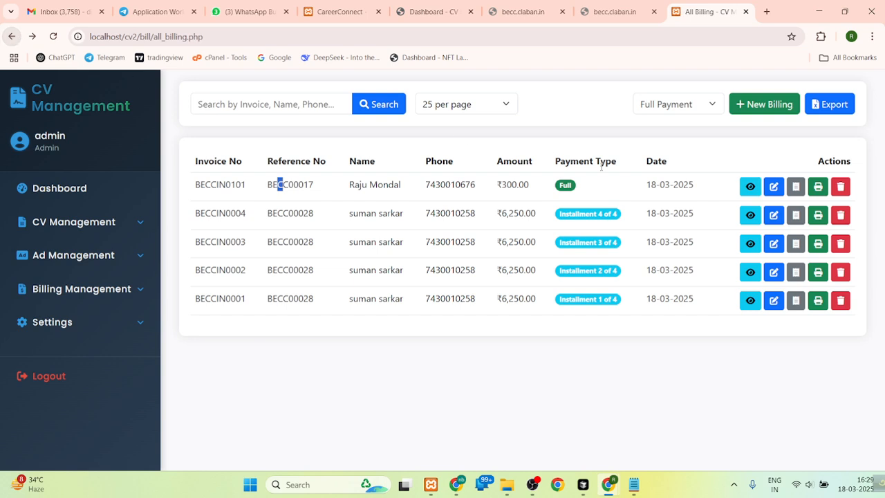
left_click(767, 187)
left_click(14, 36)
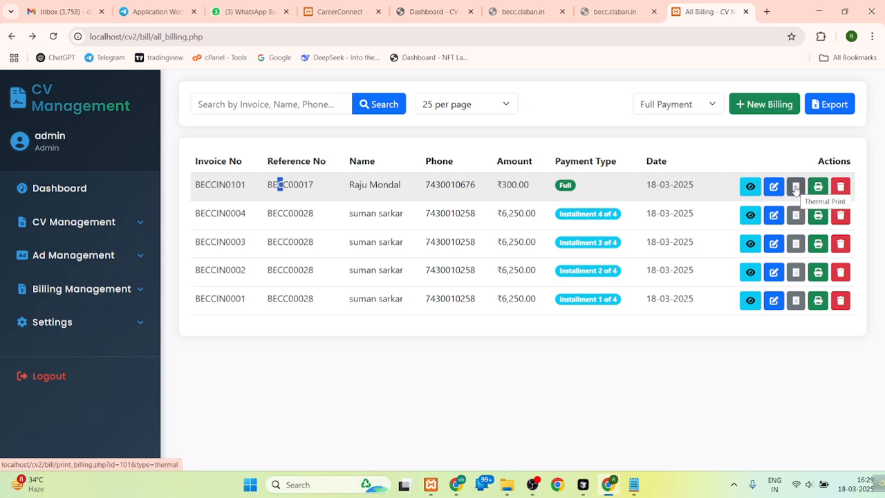
- Open the newest billing's thermal receipt and examine the company name, address, contact lines and invoice details
left_click(795, 187)
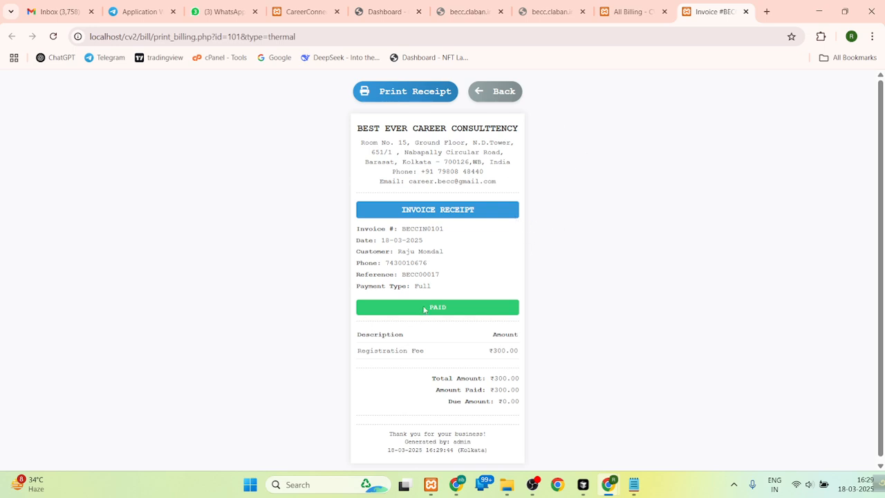
left_click_drag(354, 131, 520, 129)
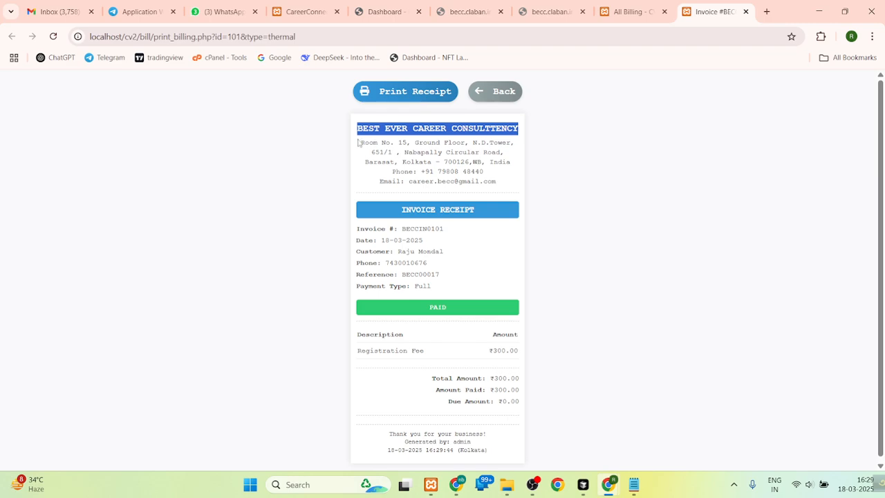
left_click_drag(359, 143, 512, 164)
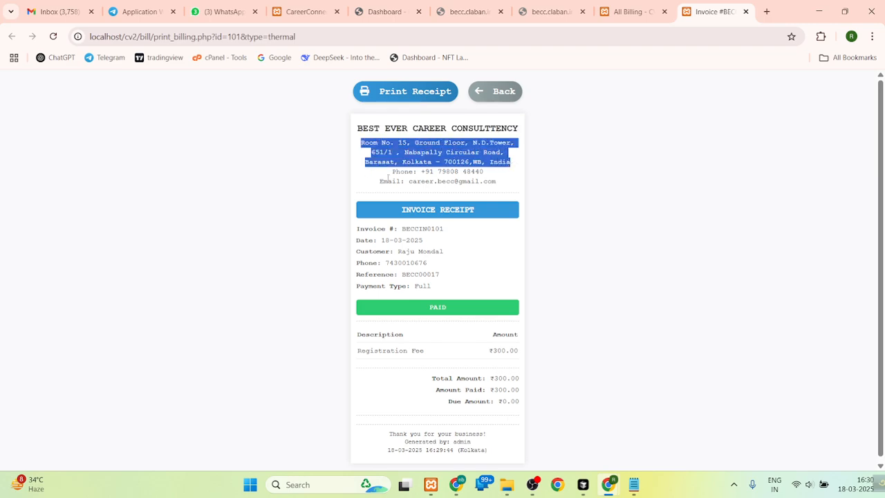
left_click_drag(387, 179, 508, 188)
left_click_drag(399, 211, 491, 208)
left_click_drag(357, 229, 423, 240)
left_click(500, 258)
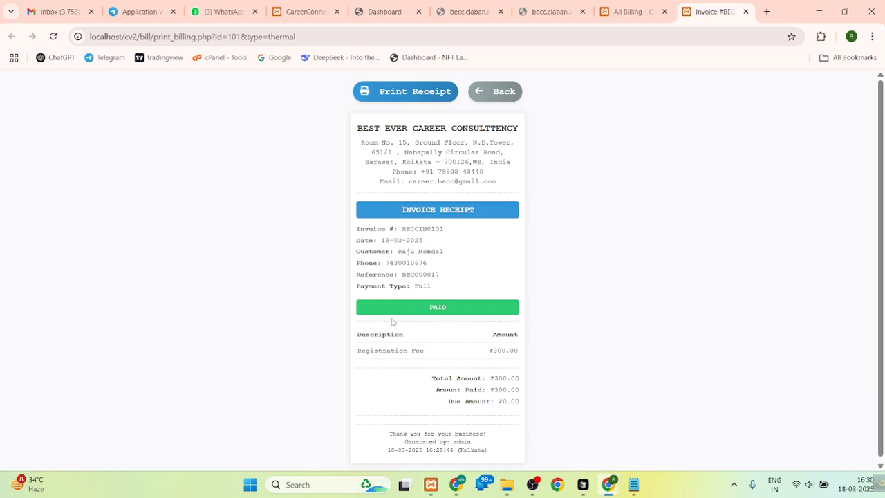
- Check the registration fee, total amount and amount paid on the thermal receipt
left_click_drag(360, 353, 434, 357)
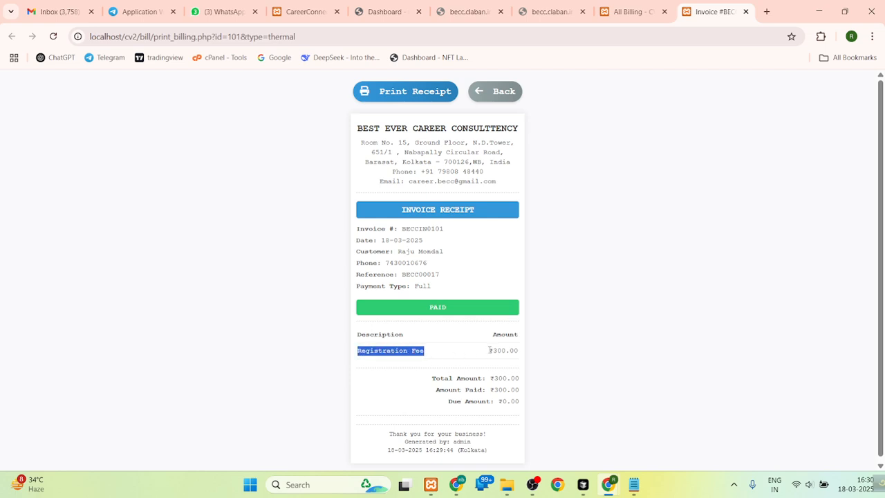
left_click_drag(489, 351, 536, 350)
left_click_drag(429, 378, 523, 386)
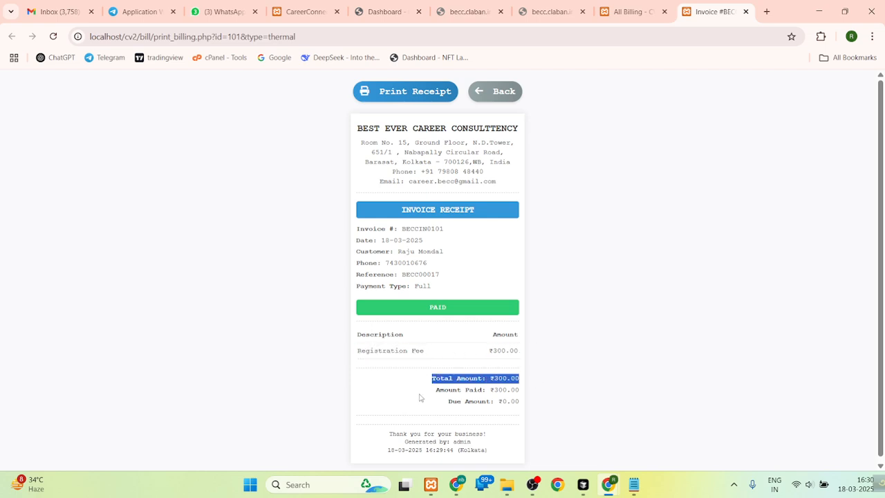
left_click_drag(434, 389, 537, 399)
left_click(453, 411)
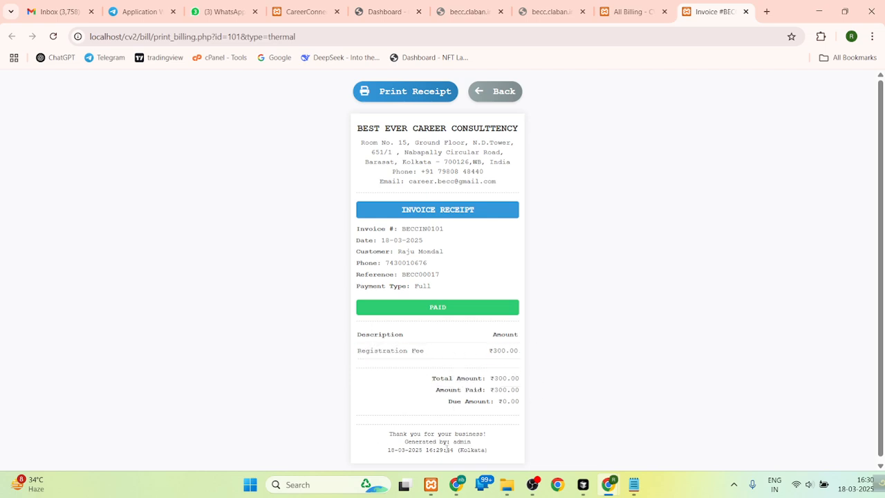
- Open the newest billing's A4 invoice from the billing list, review it down to the signatures, and preview its printout without printing
left_click(631, 12)
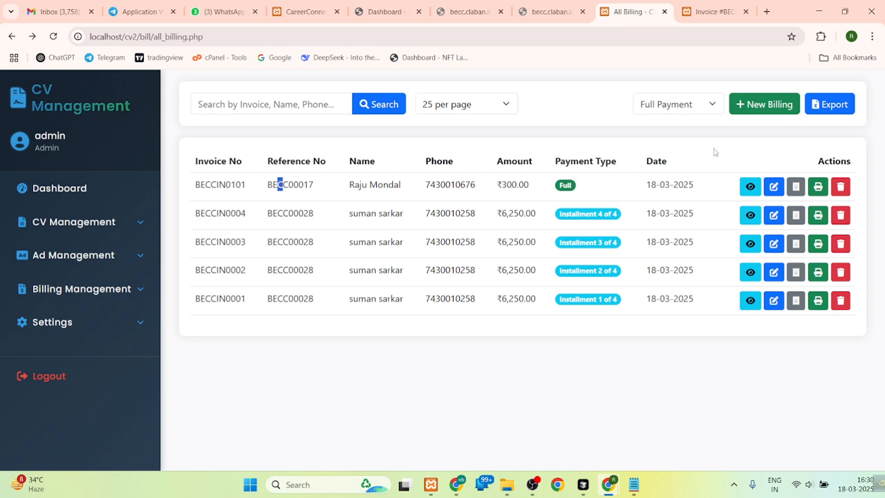
left_click(818, 186)
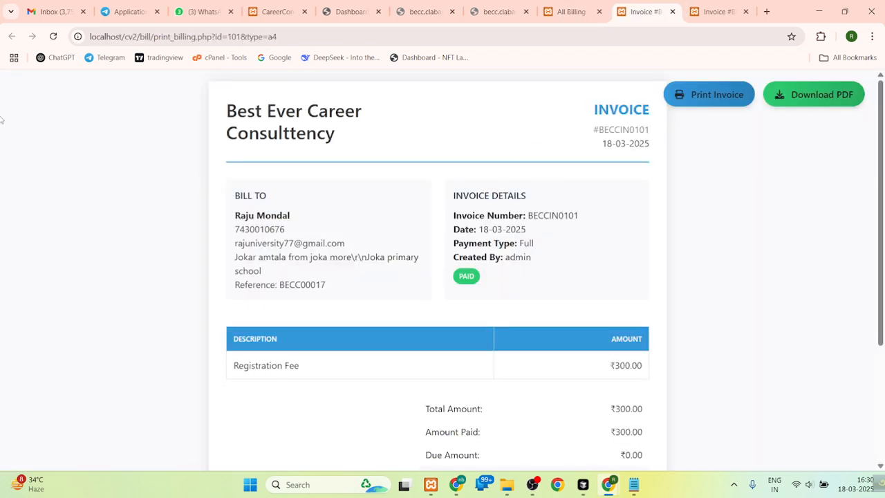
left_click_drag(881, 225, 882, 368)
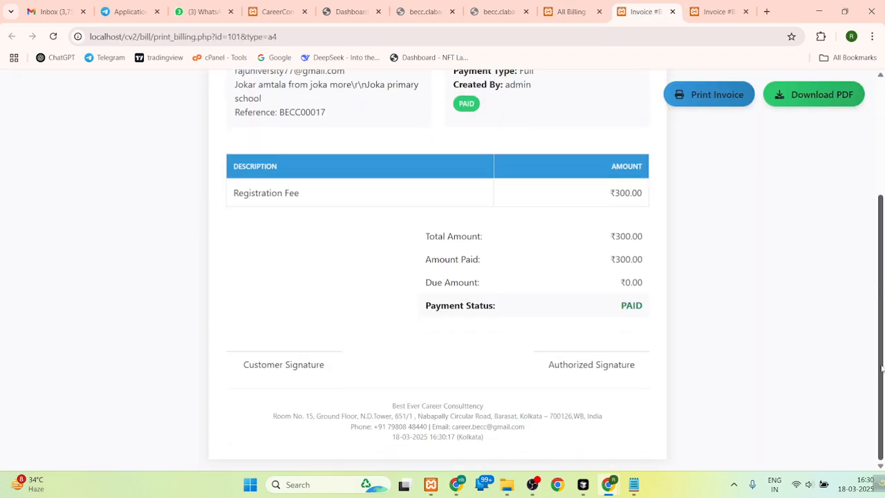
left_click_drag(884, 314, 883, 311)
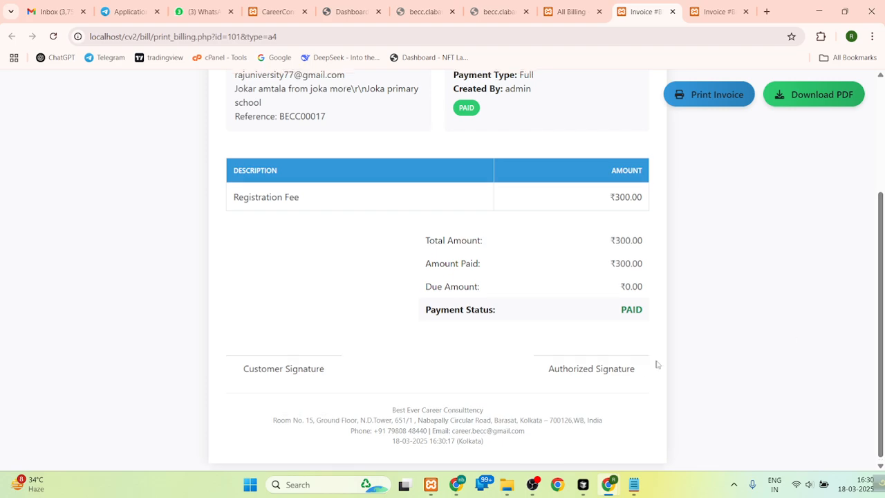
scroll(883, 322, "up", 3)
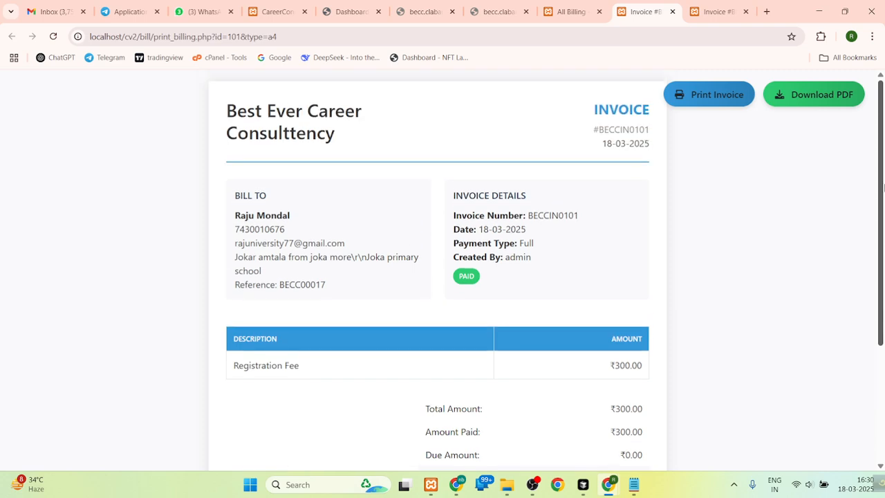
left_click(733, 96)
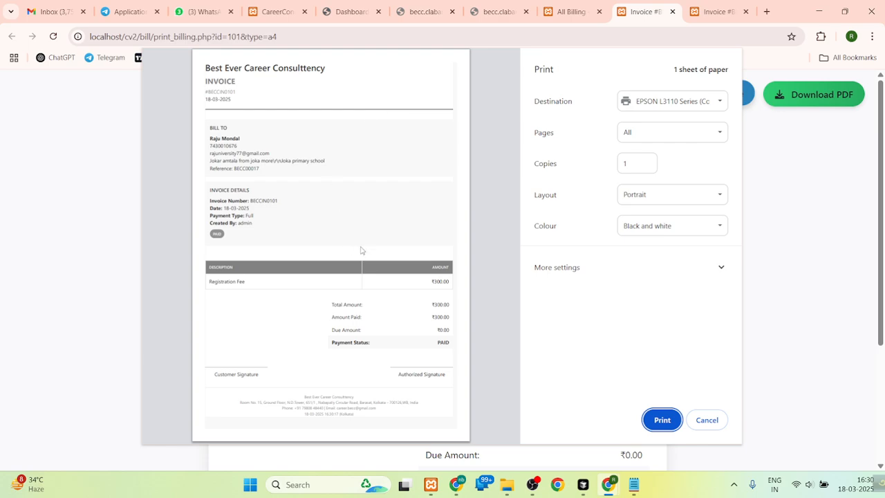
left_click(705, 420)
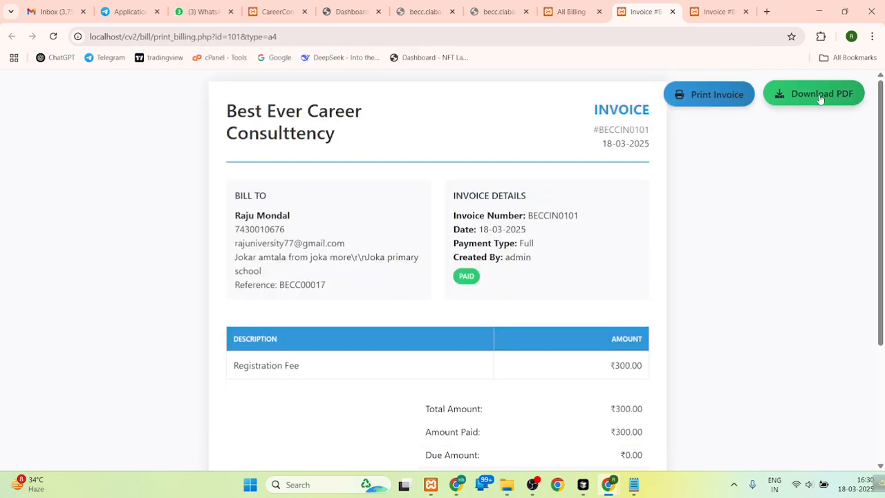
- Download the A4 invoice as a PDF and open the downloaded file to review it from top to bottom
left_click(820, 97)
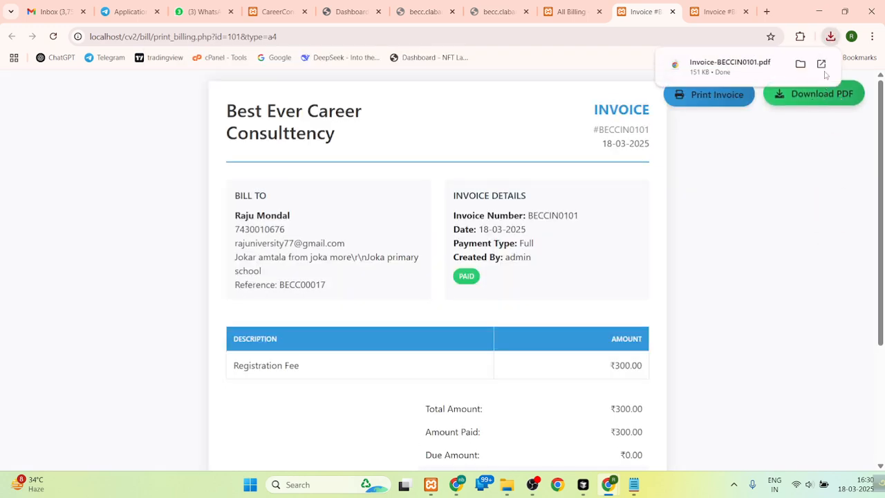
left_click(763, 76)
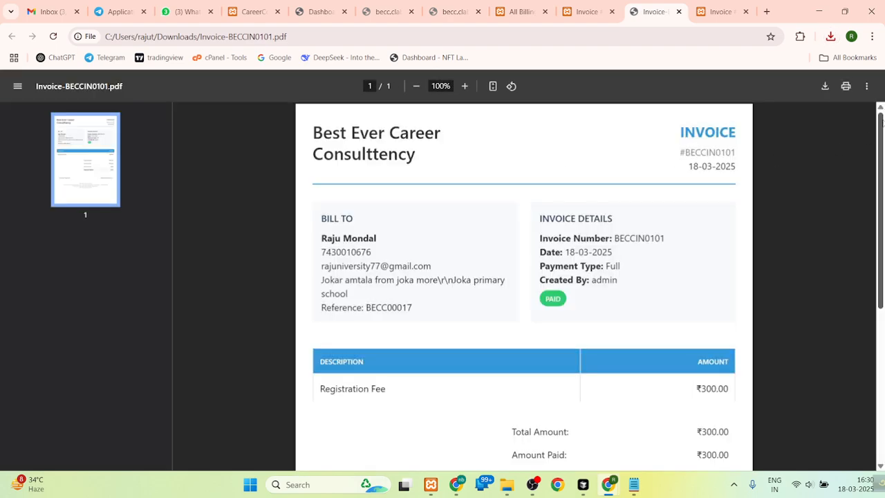
scroll(882, 179, "down", 1)
scroll(882, 179, "down", 3)
scroll(882, 135, "up", 4)
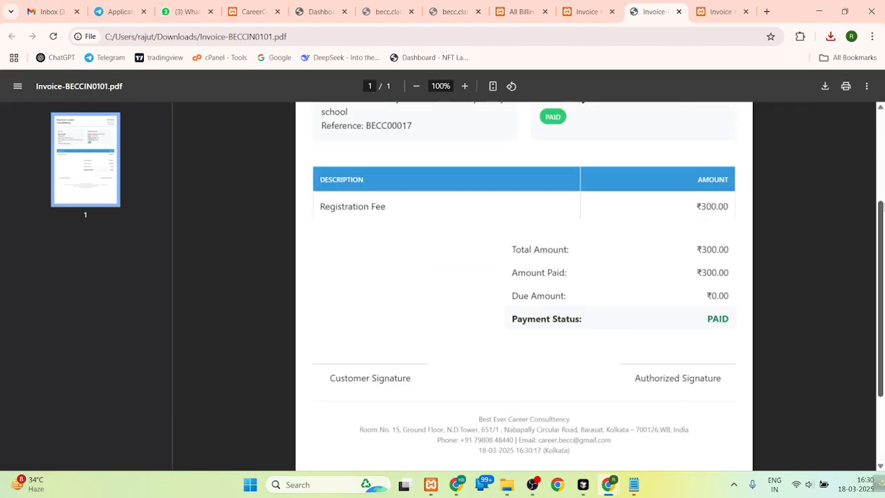
scroll(882, 135, "up", 1)
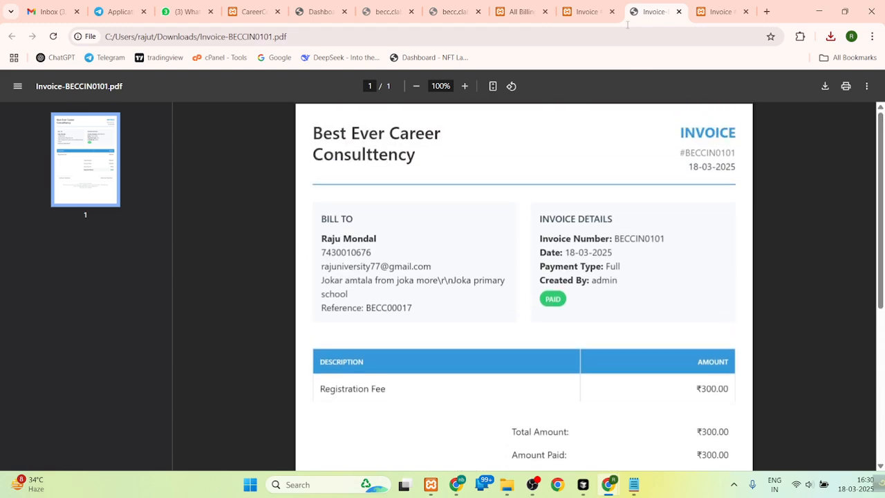
- Close the A4 invoice, downloaded PDF and thermal receipt pages to return to the billing list
left_click(600, 5)
left_click(534, 6)
left_click(600, 8)
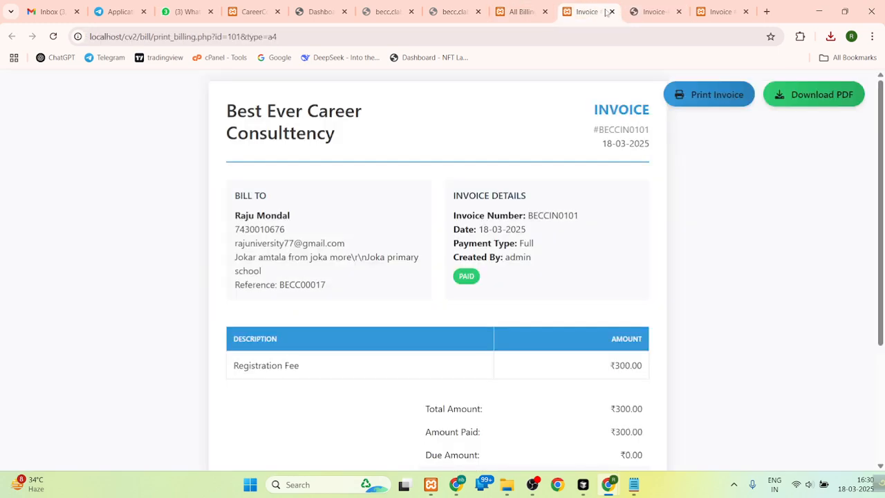
left_click(611, 12)
left_click(611, 13)
left_click(611, 12)
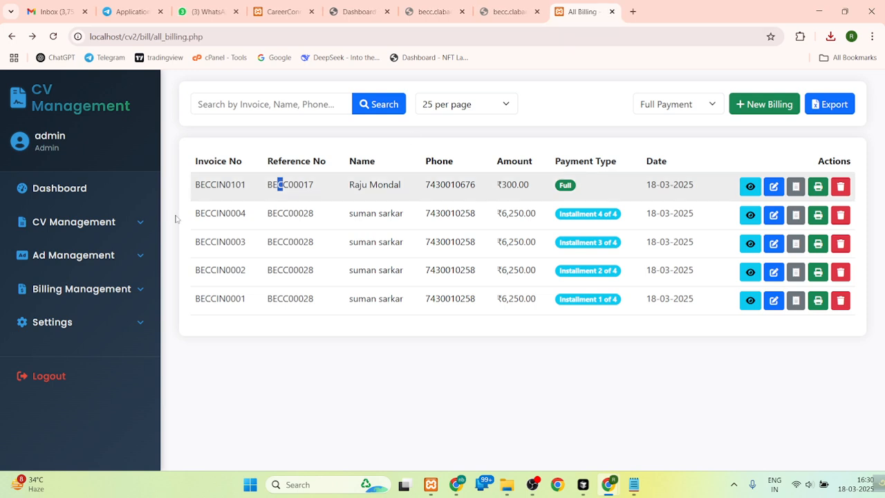
- Start another new billing and choose the fifth listed CV as the candidate to bill
left_click(73, 287)
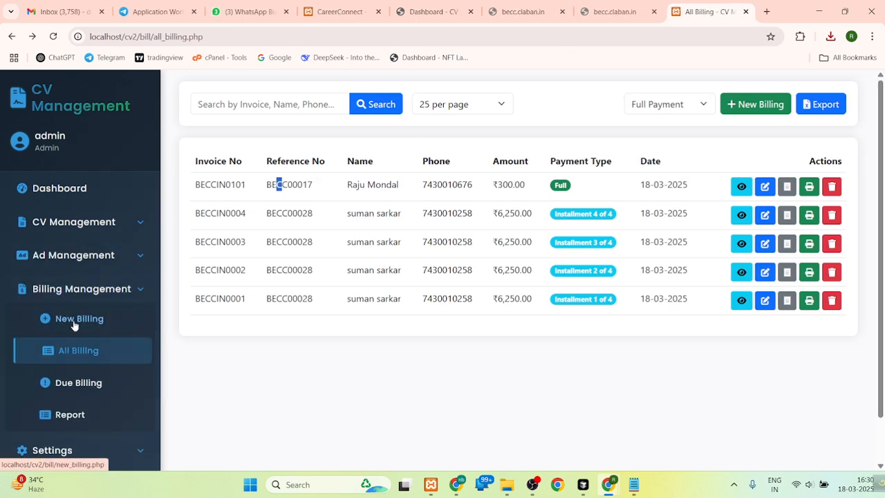
left_click(70, 322)
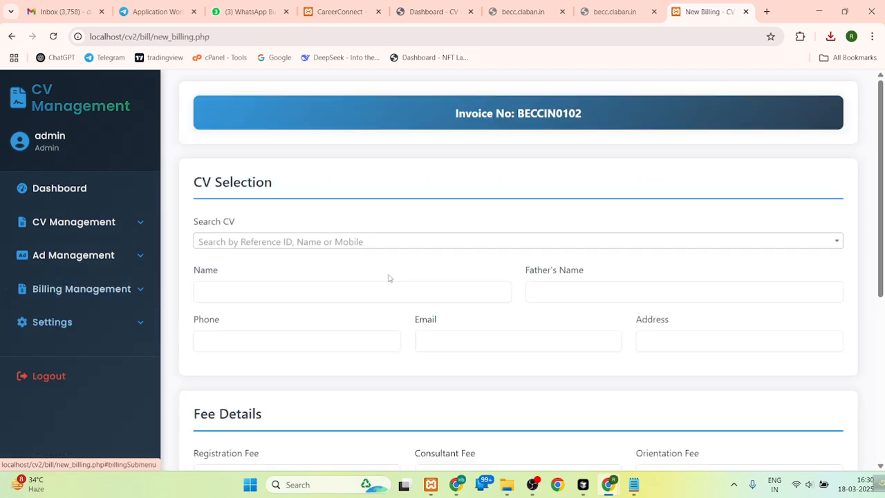
left_click(397, 242)
scroll(882, 204, "down", 2)
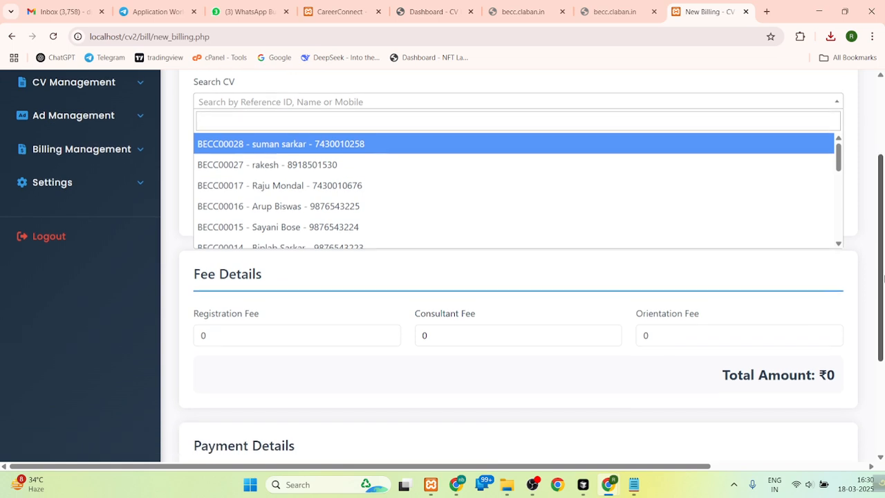
left_click(306, 219)
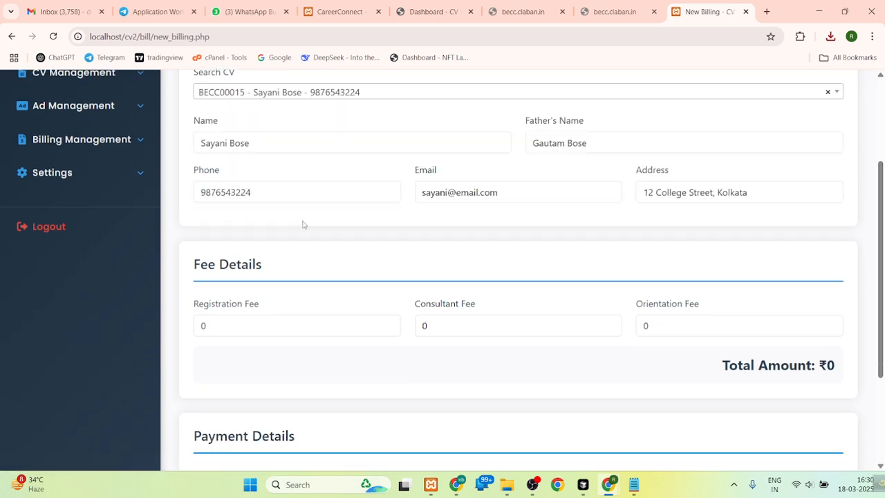
- Set the orientation fee of the new billing to 2500
scroll(437, 231, "down", 2)
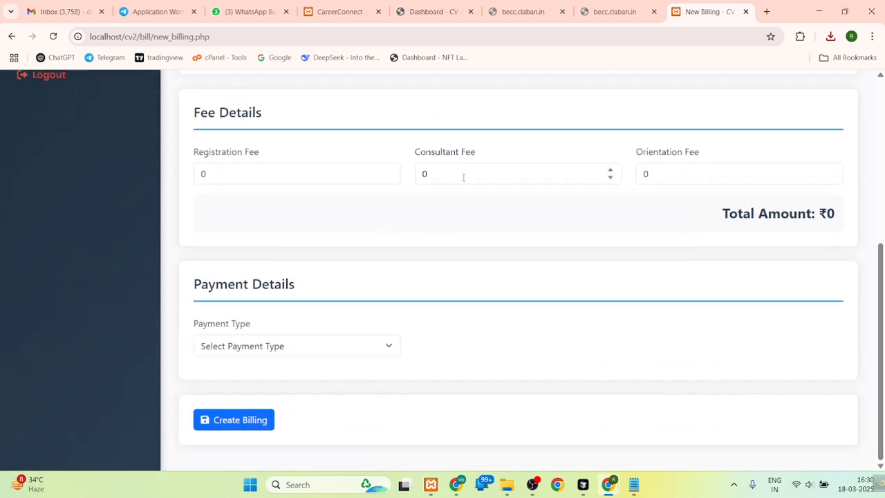
double_click(675, 172)
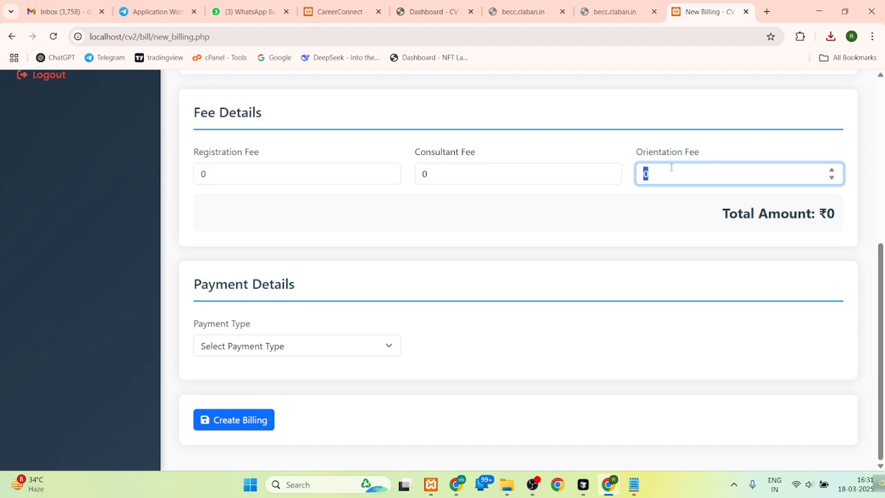
key("BackSpace")
type("2500")
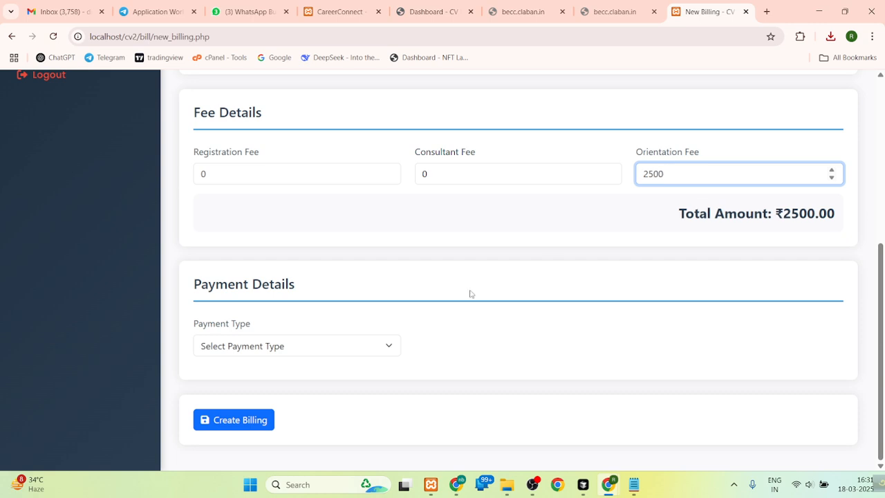
- Set the billing's payment type to Partial Payment with 1000 as the amount paid, and check the due amount
left_click(289, 335)
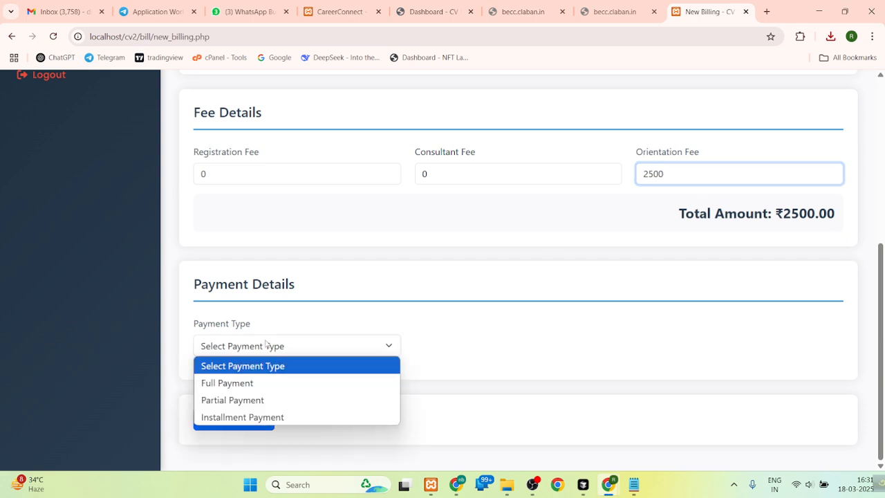
left_click(232, 399)
left_click(486, 344)
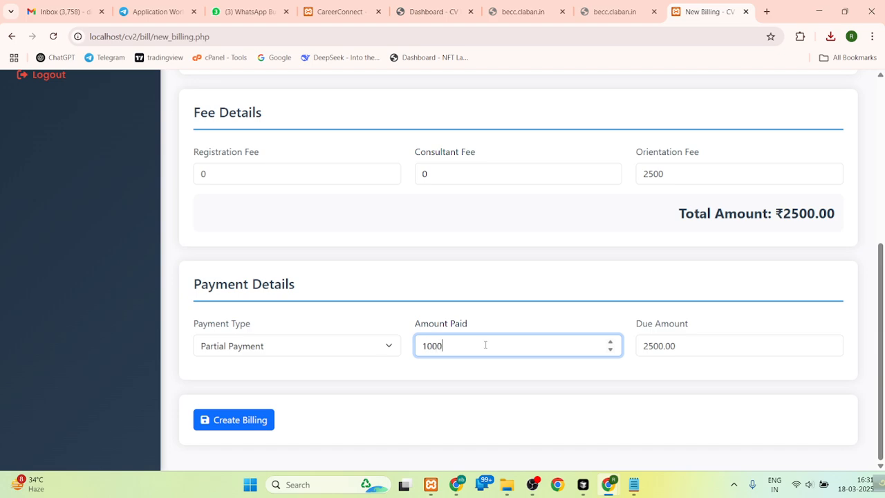
left_click(585, 302)
left_click(485, 181)
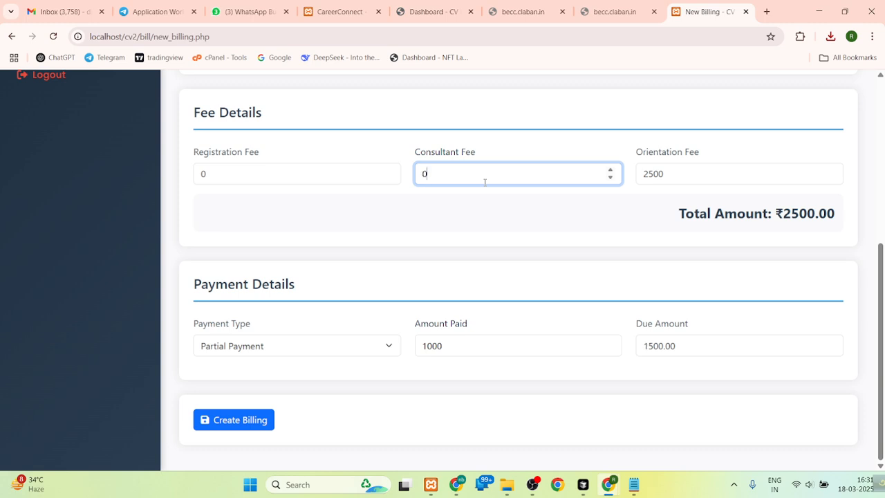
left_click(551, 223)
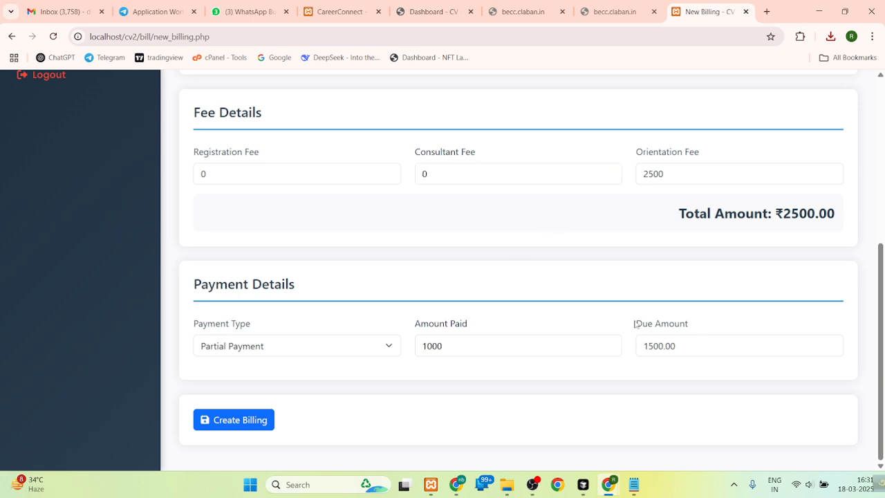
left_click_drag(637, 323, 693, 323)
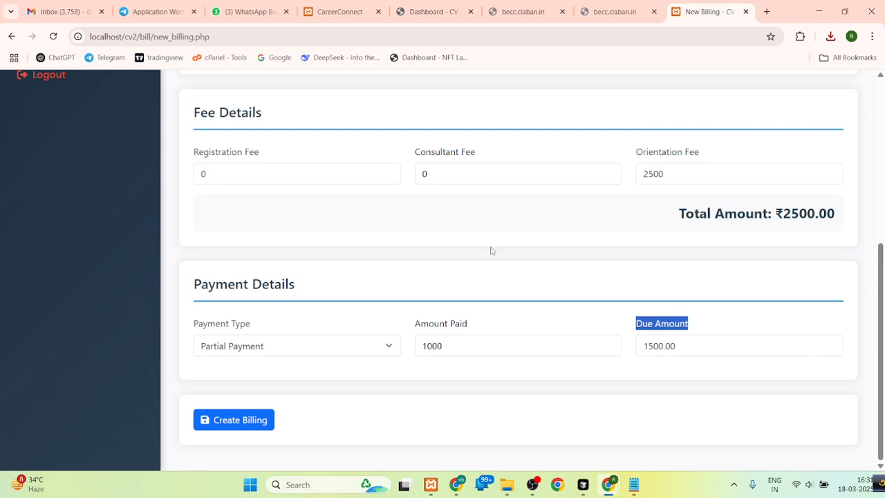
- Enter 0 as the consultant fee and create the partial-payment billing
left_click(442, 172)
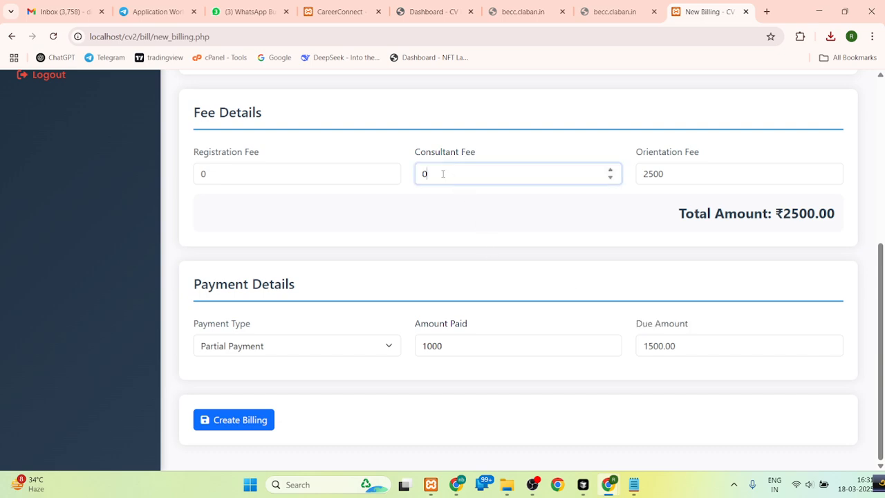
left_click(276, 170)
left_click(427, 174)
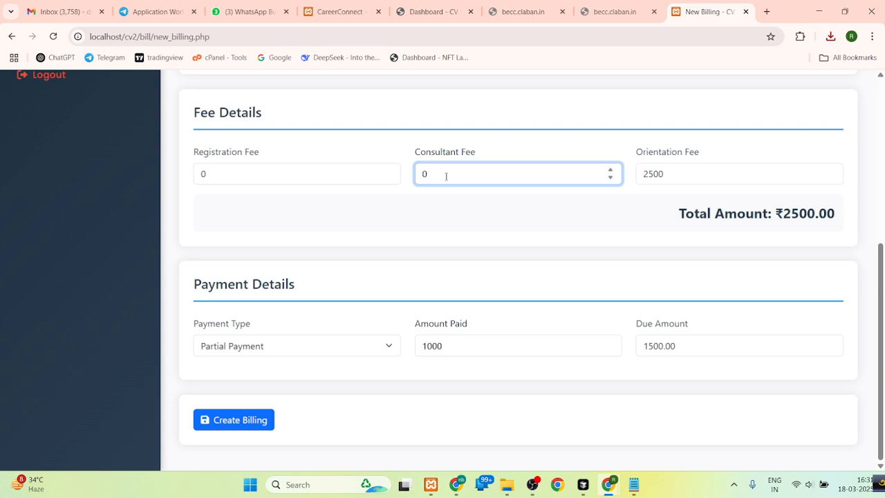
type("0")
left_click(474, 210)
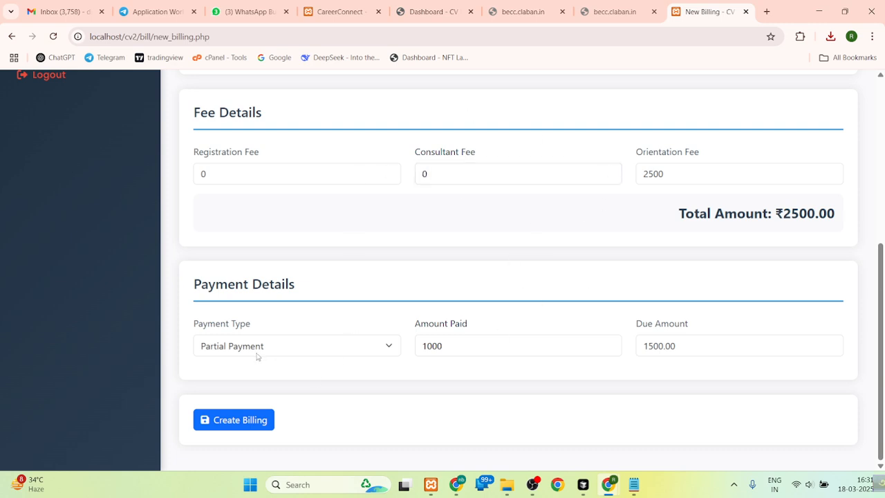
left_click(238, 420)
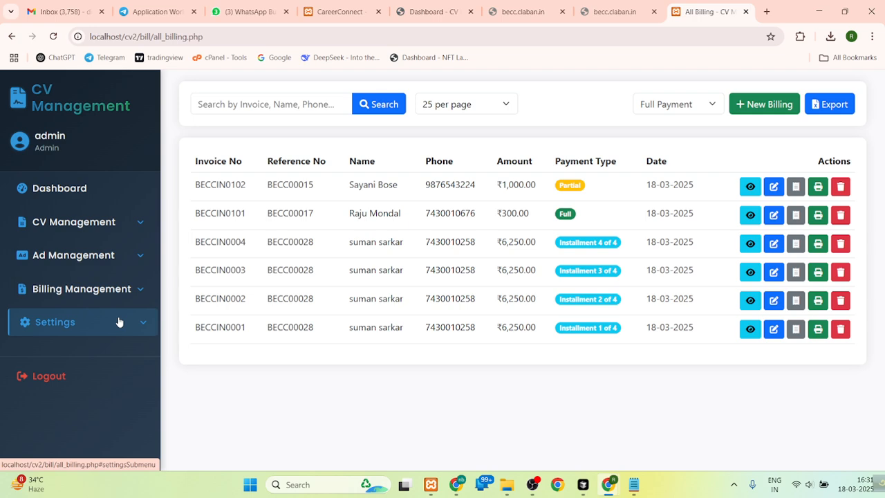
- Open the due billings and examine the total, paid and due amounts of the listed customer
left_click(118, 291)
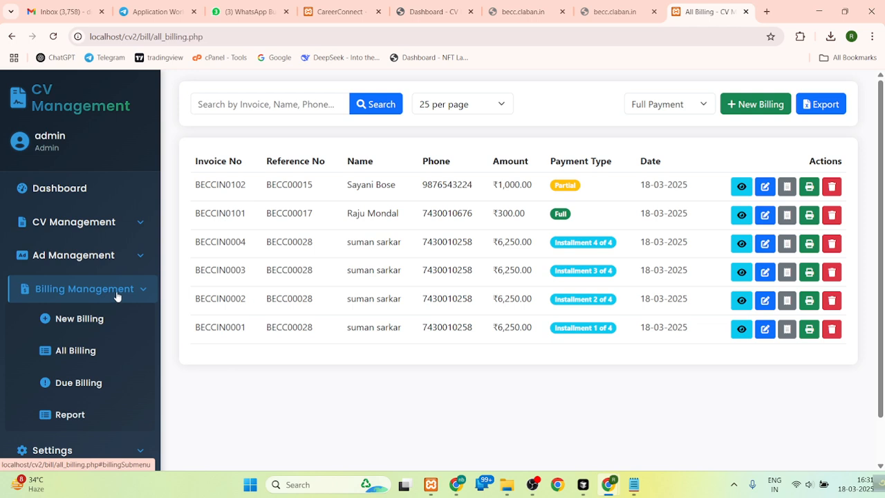
left_click(80, 385)
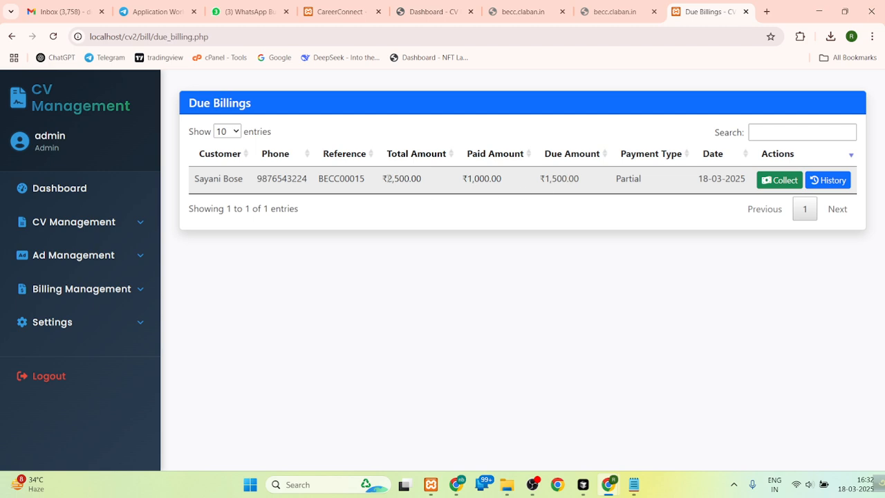
left_click_drag(384, 179, 584, 178)
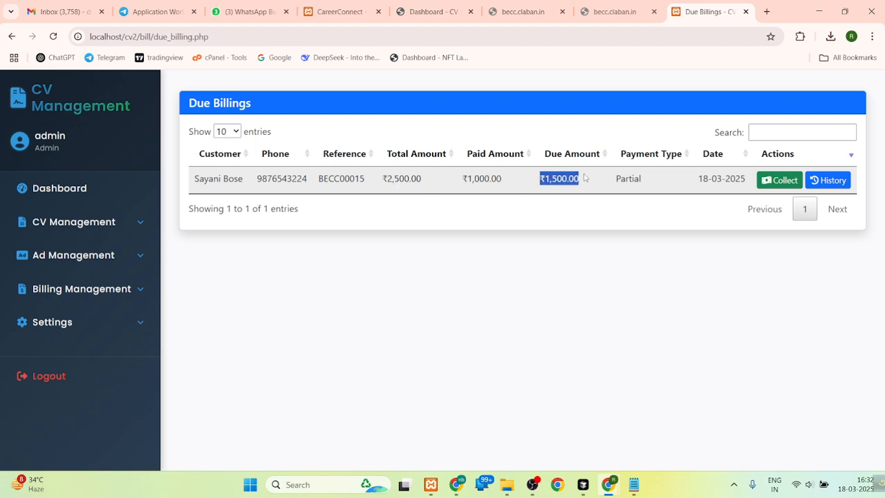
- Collect a partial payment of 1000 against the customer's due billing
left_click(779, 179)
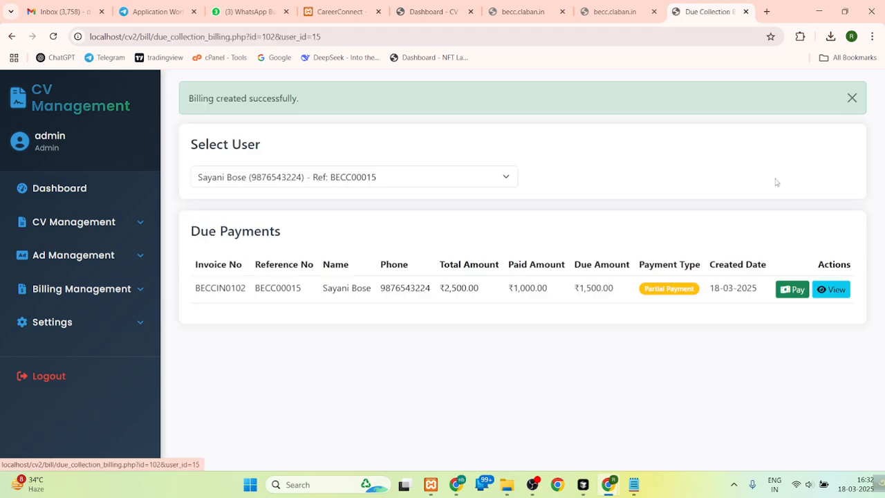
left_click(792, 289)
left_click(356, 212)
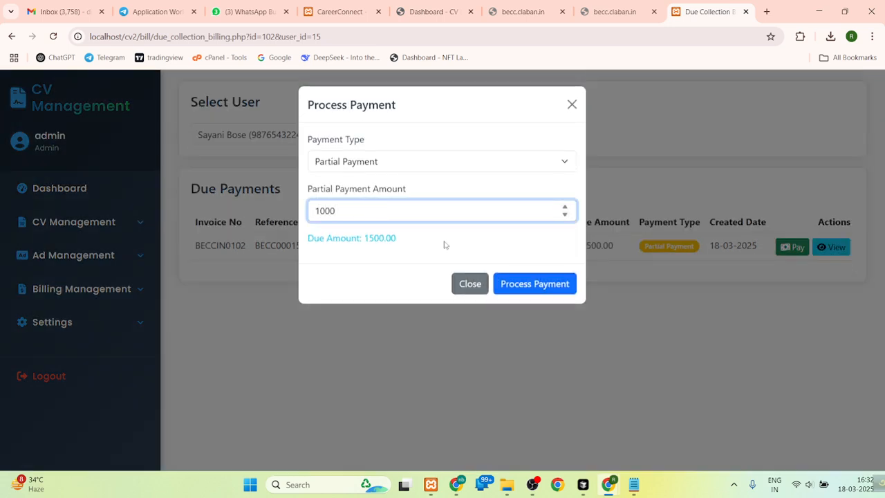
left_click(512, 283)
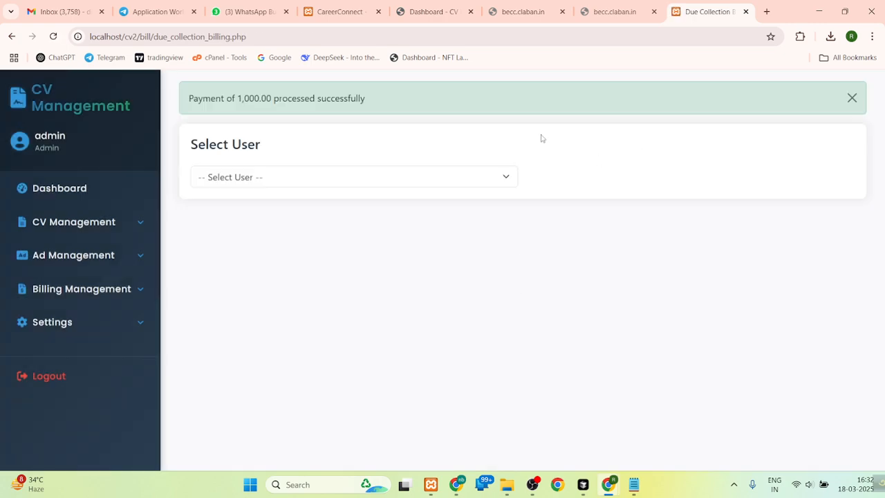
- Go to the list of all billings and open the thermal receipt of the newest partial payment
left_click(82, 291)
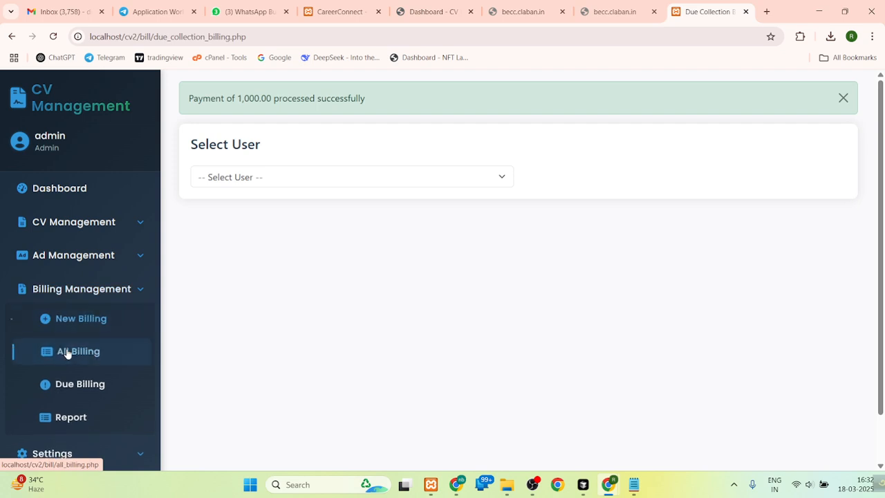
left_click(67, 352)
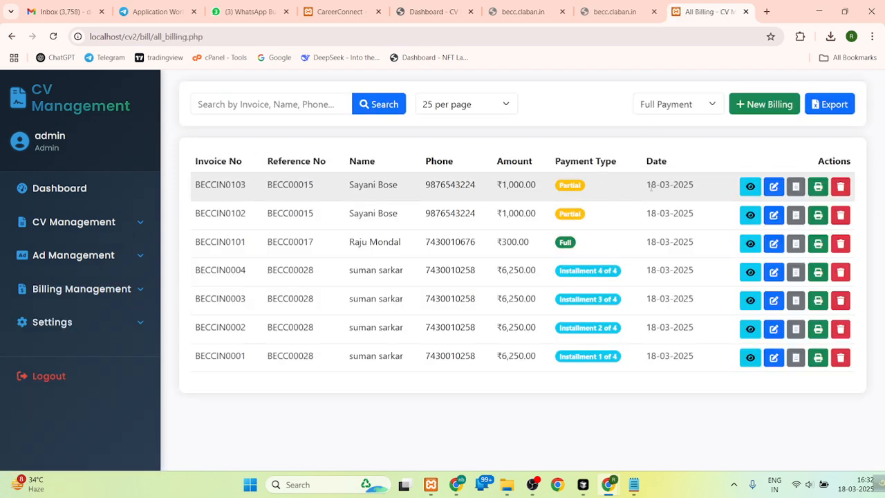
left_click(797, 187)
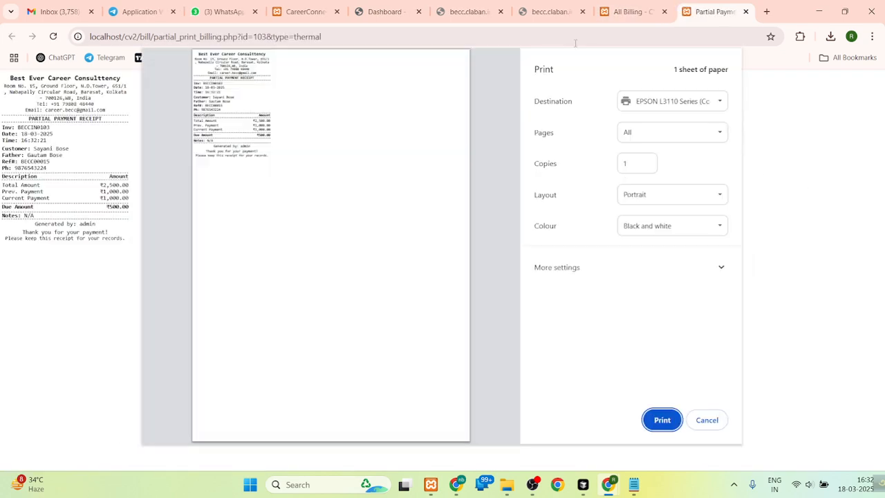
- Open the A4 invoice of the newest partial payment and examine its previous payments and remaining due
left_click(625, 11)
left_click(818, 187)
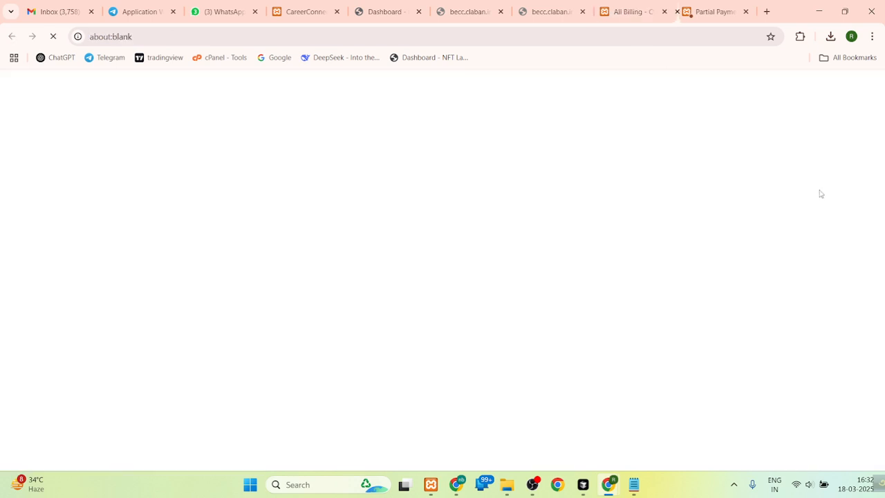
left_click_drag(882, 200, 882, 322)
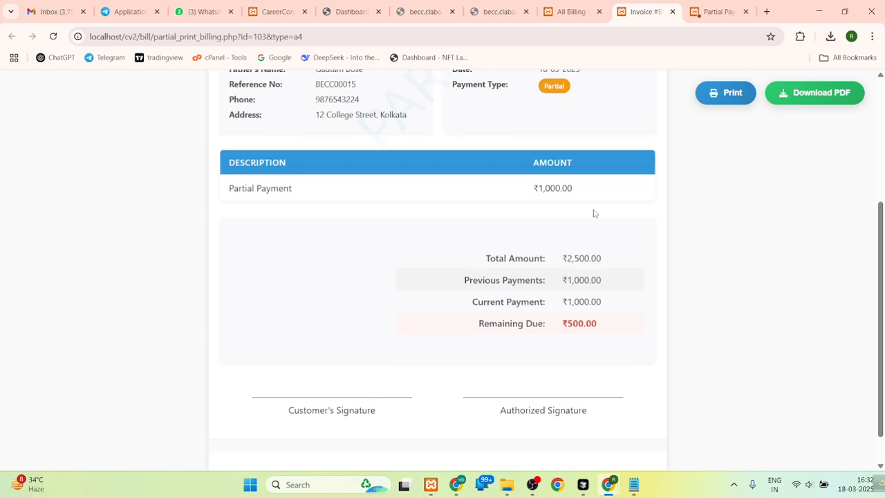
left_click_drag(608, 280, 552, 287)
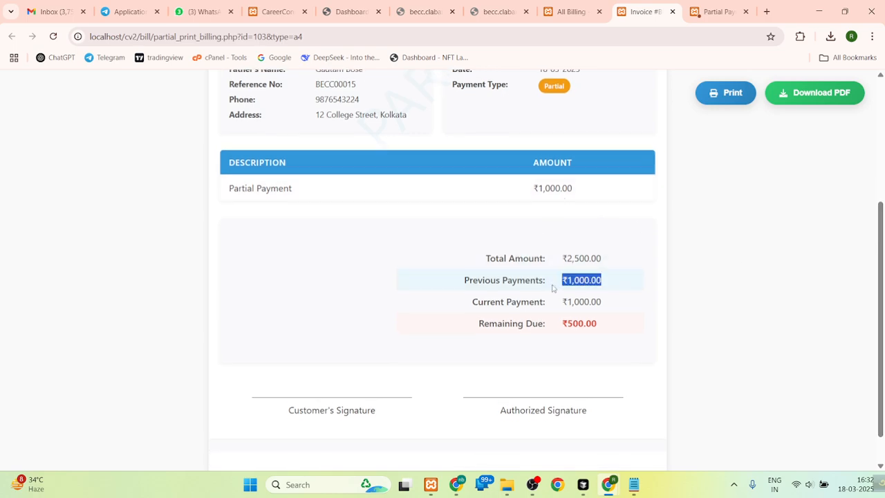
left_click_drag(476, 330, 619, 337)
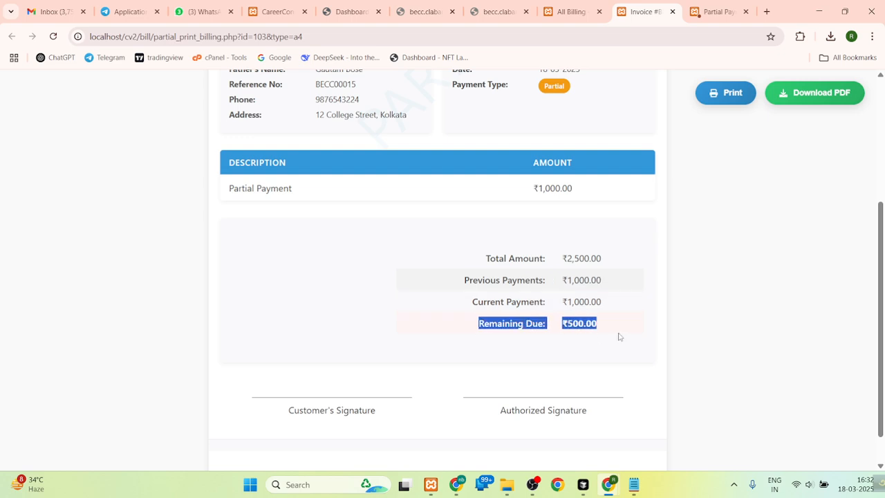
- Return to the due billings and check the customer's updated due amount
left_click(571, 11)
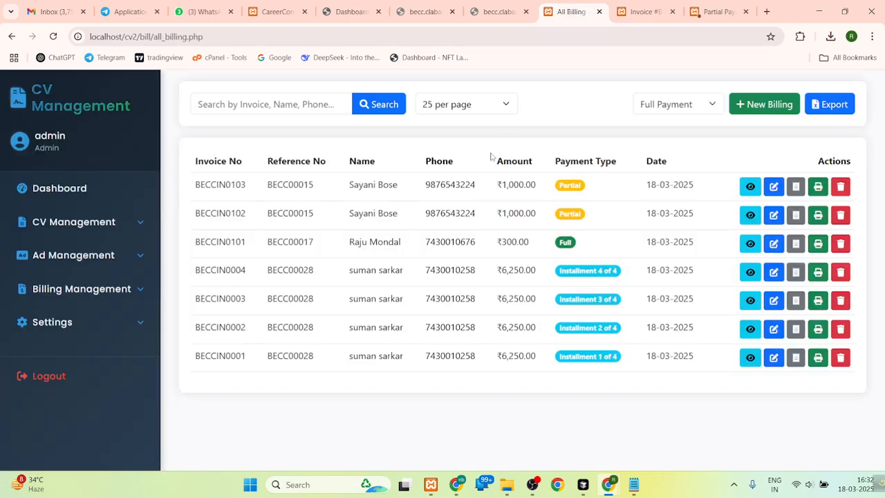
left_click(52, 293)
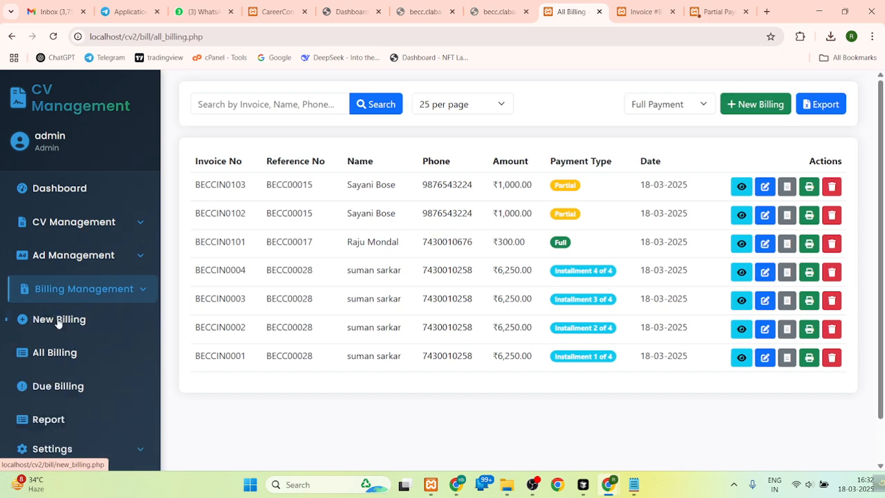
left_click(67, 382)
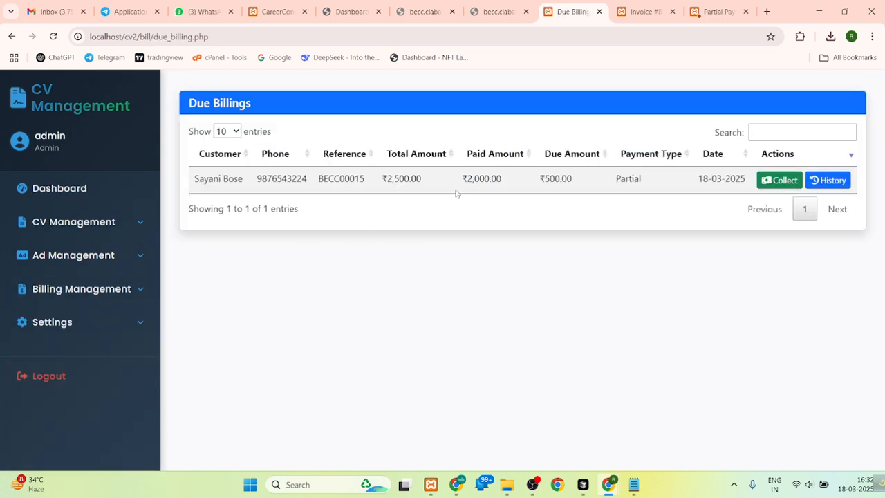
double_click(565, 179)
left_click(564, 180)
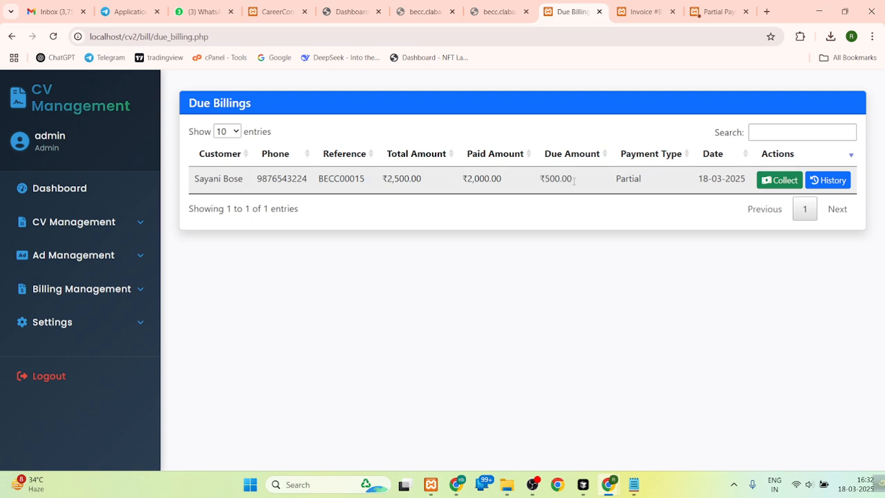
- Collect a payment of 500 against the customer's due billing, and check which users are still selectable for due collection
left_click(780, 181)
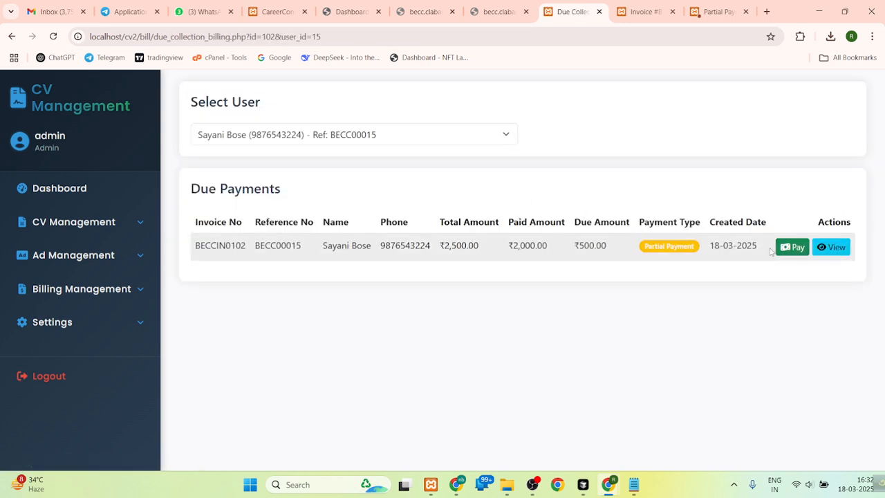
left_click(801, 248)
left_click(364, 209)
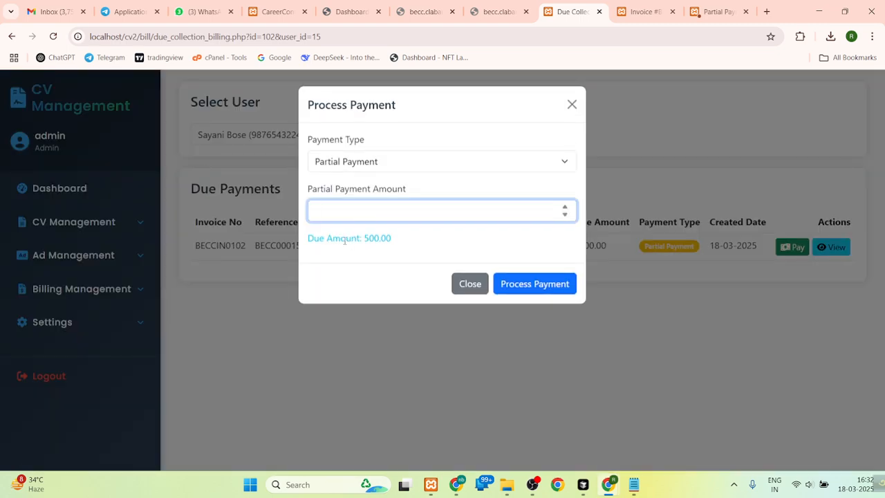
left_click_drag(344, 240, 403, 241)
left_click(354, 201)
left_click(530, 283)
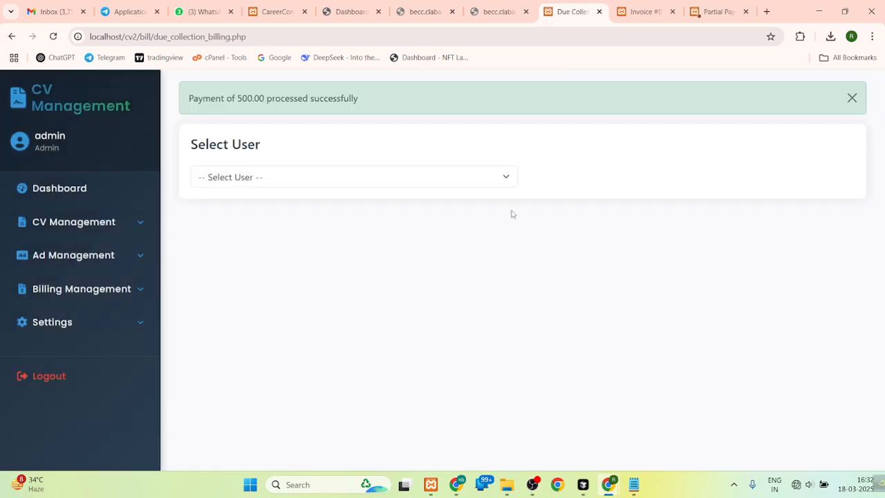
left_click(314, 177)
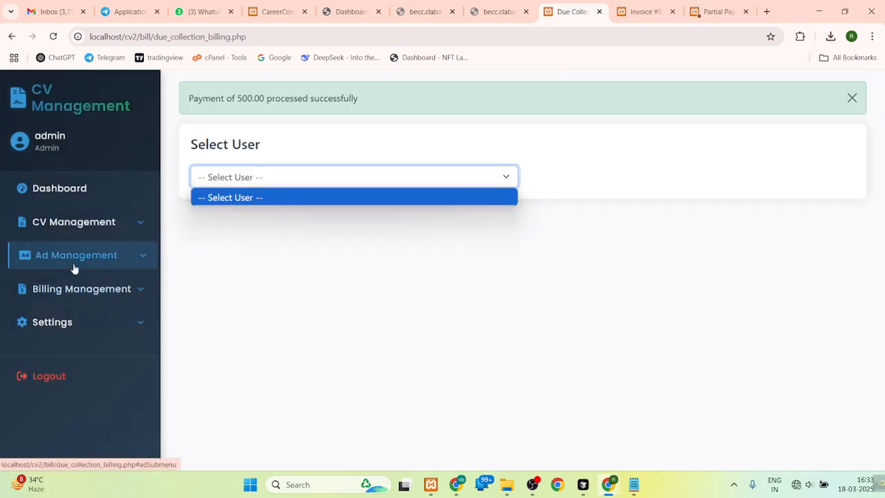
- Start another new billing and choose a candidate from further down the CV list
left_click(20, 288)
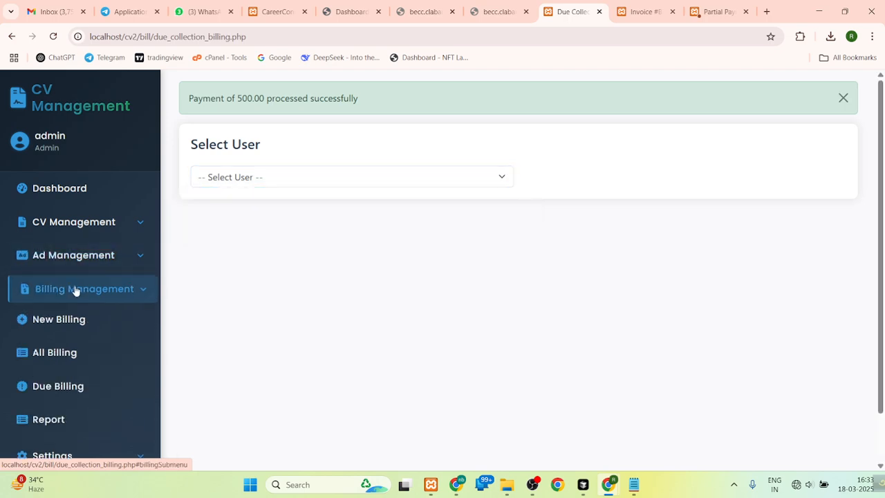
left_click(73, 316)
left_click(294, 242)
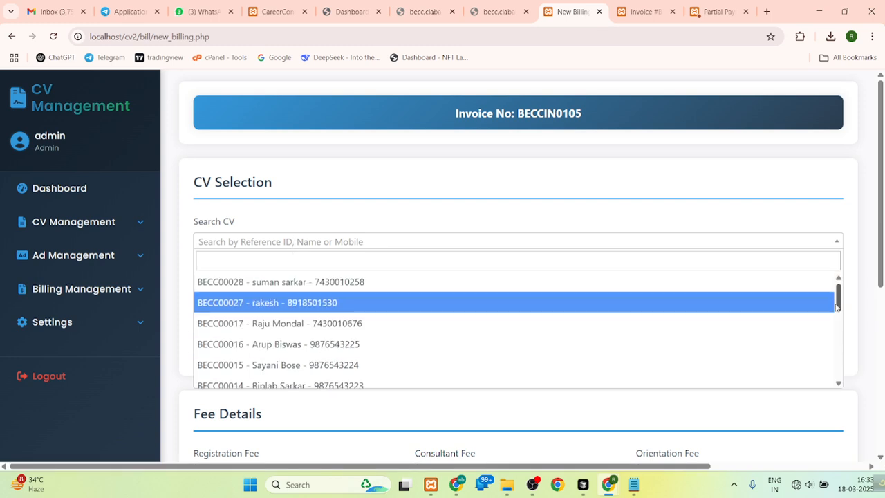
scroll(415, 331, "down", 5)
left_click(459, 338)
scroll(290, 327, "down", 5)
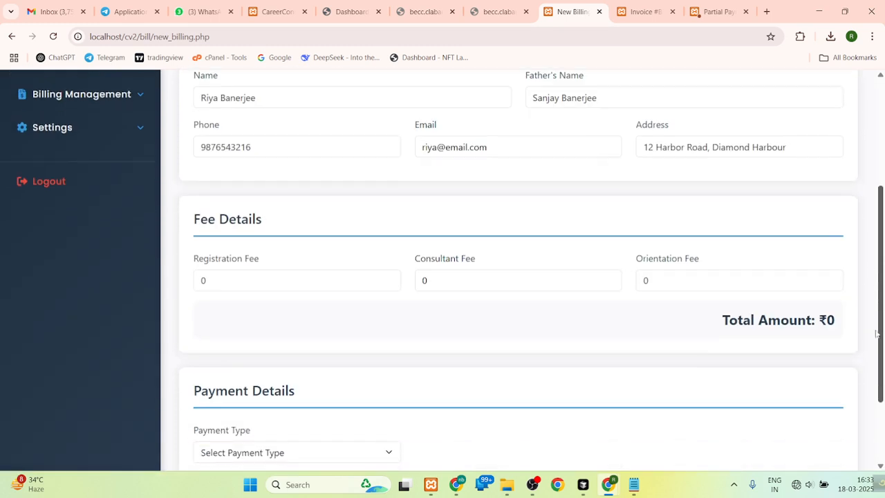
- Set the new billing's payment type to Installment Payment and its orientation fee to 2500
left_click(274, 347)
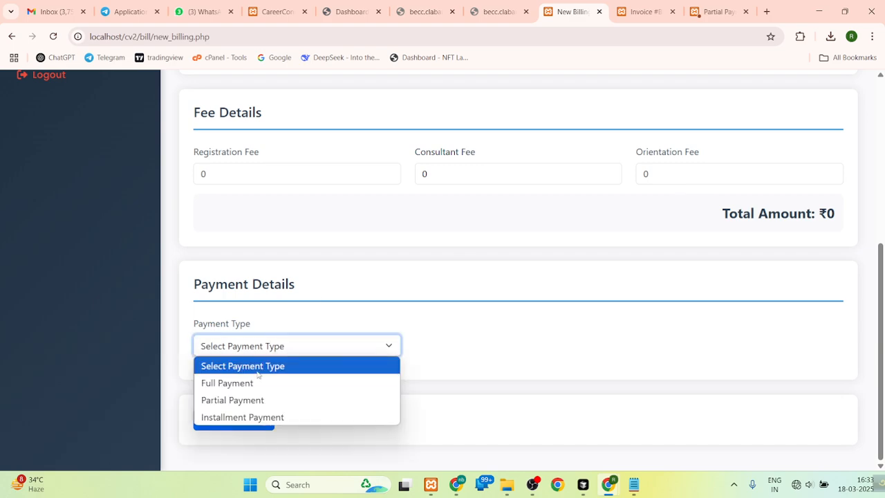
left_click(240, 418)
double_click(664, 183)
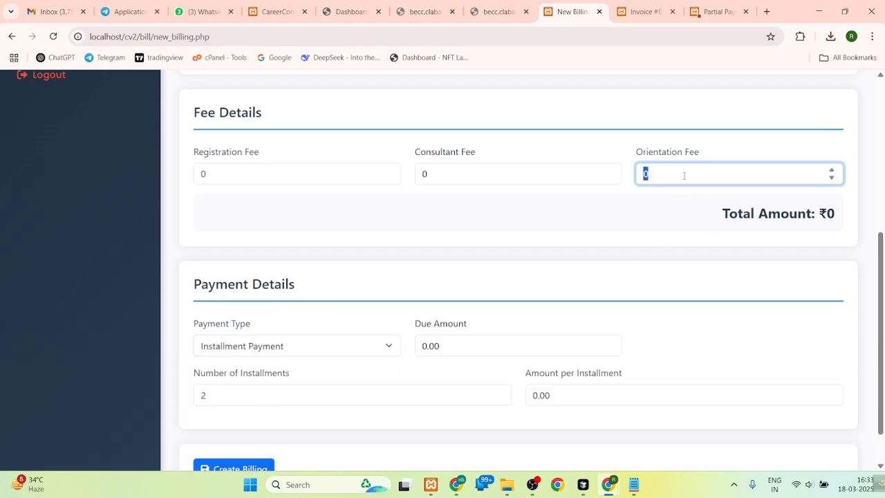
type("2500")
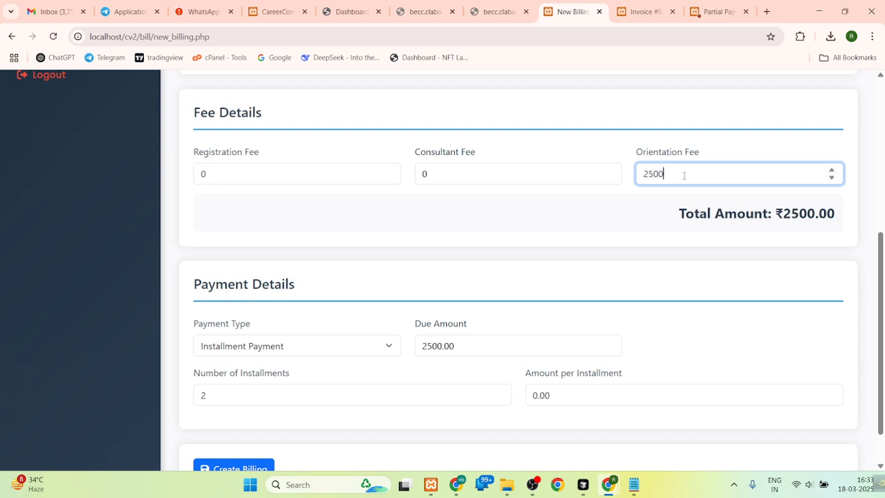
- Set the new billing's number of installments to 5 and create the billing
scroll(882, 294, "down", 1)
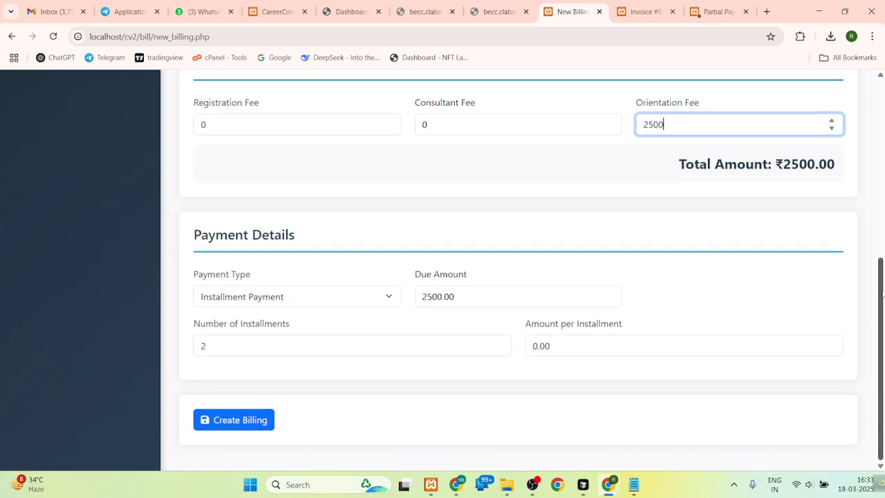
left_click(235, 343)
key("BackSpace")
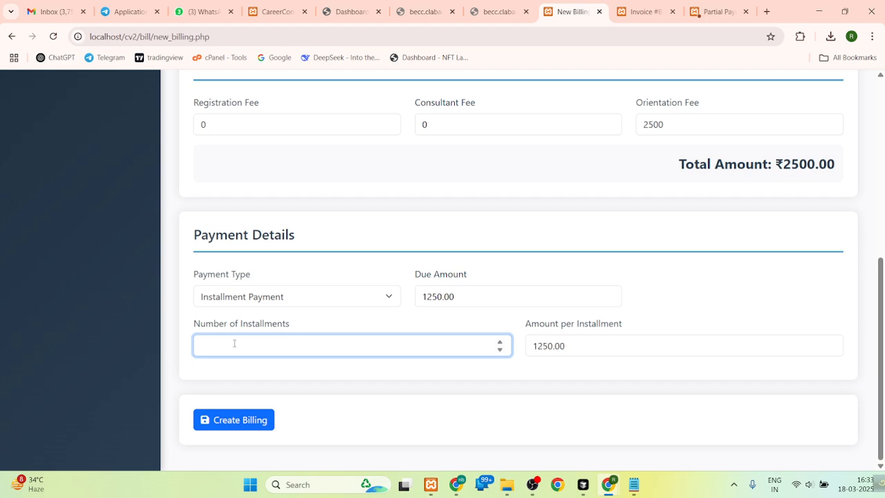
type("5")
left_click(642, 284)
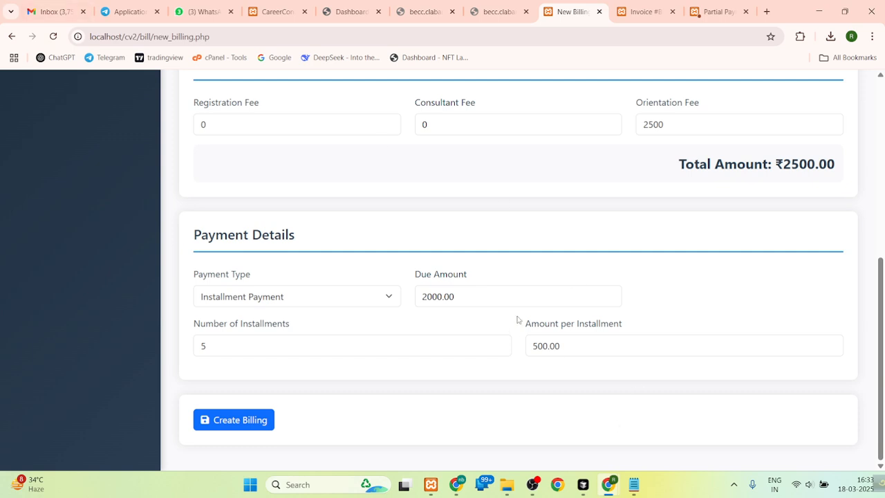
left_click(439, 122)
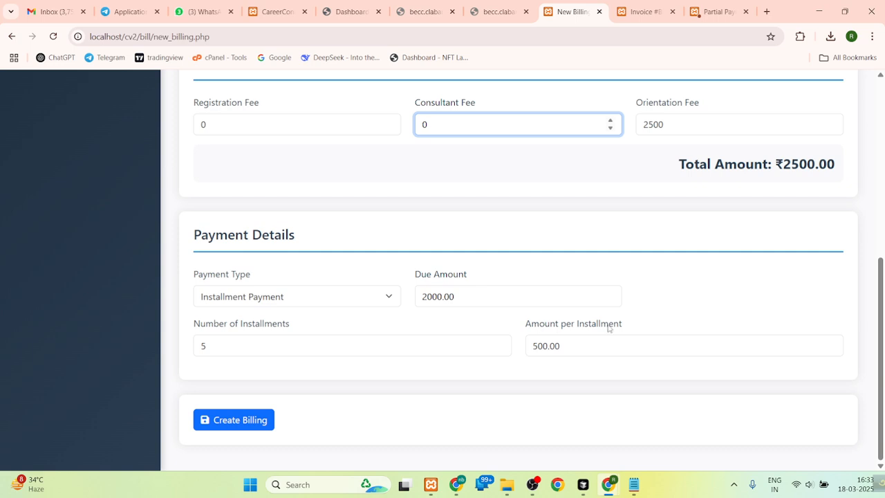
left_click(665, 323)
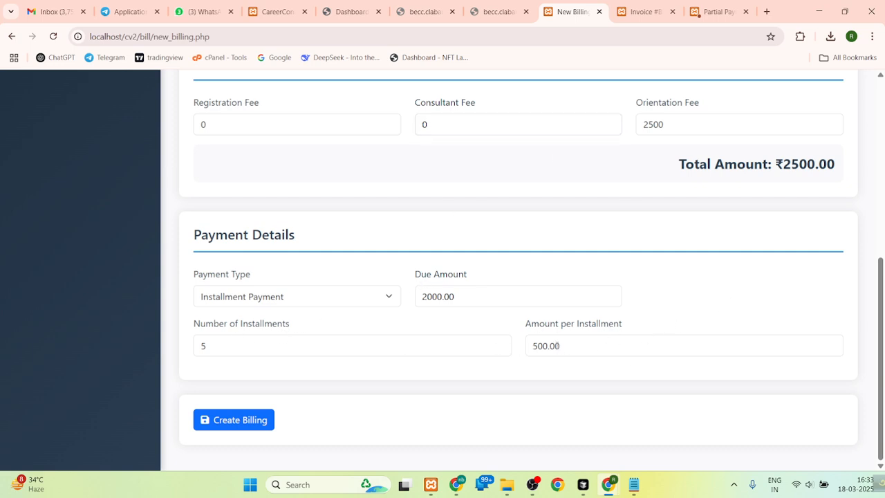
left_click(223, 420)
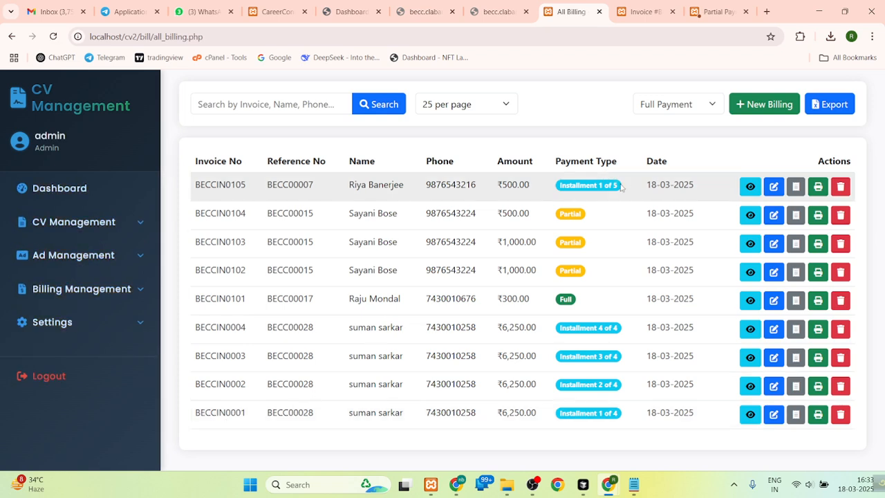
- View the thermal receipt of the newest installment billing and examine its installment schedule and statuses
left_click_drag(621, 186, 560, 185)
left_click(573, 186)
left_click(795, 187)
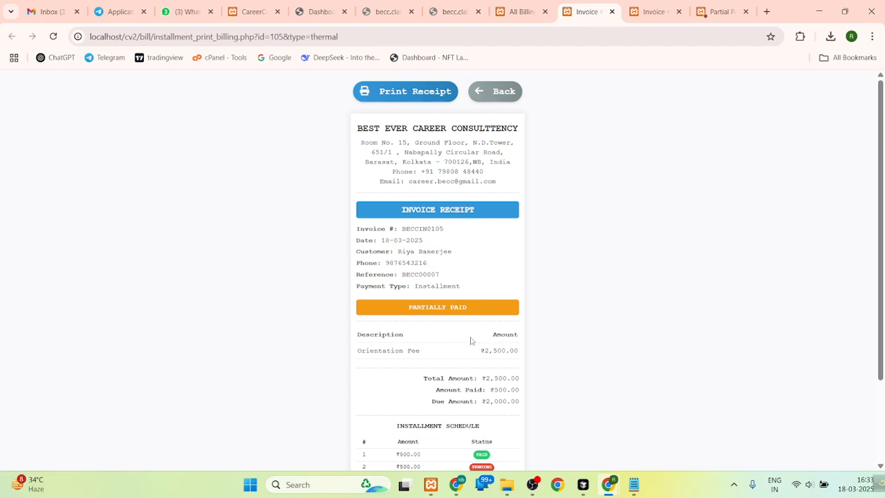
scroll(870, 300, "down", 3)
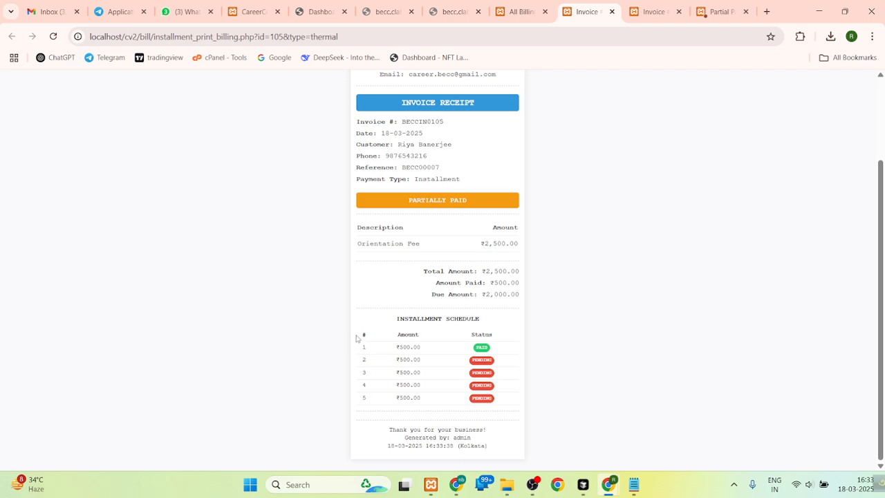
left_click_drag(356, 338, 495, 410)
left_click(407, 348)
left_click_drag(397, 343, 508, 350)
left_click(504, 351)
- From the due billings, inspect the installment payment form for the customer's outstanding due and close it without processing
left_click(524, 12)
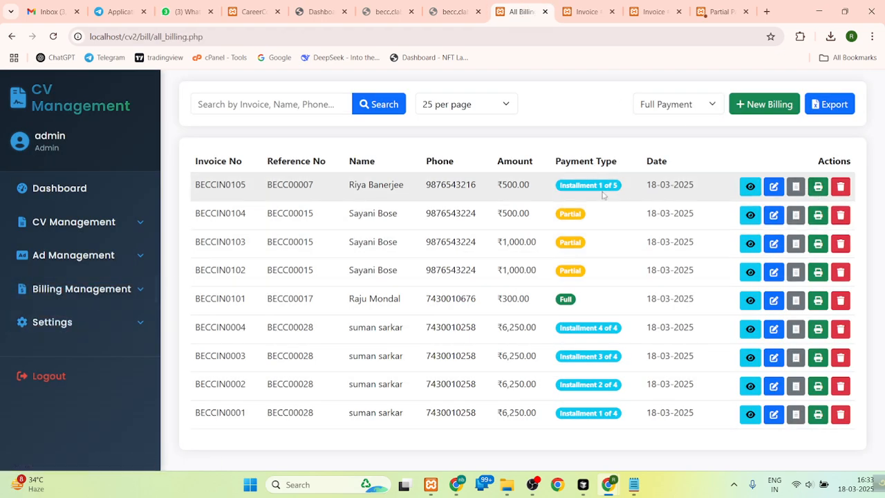
left_click(103, 290)
left_click(60, 383)
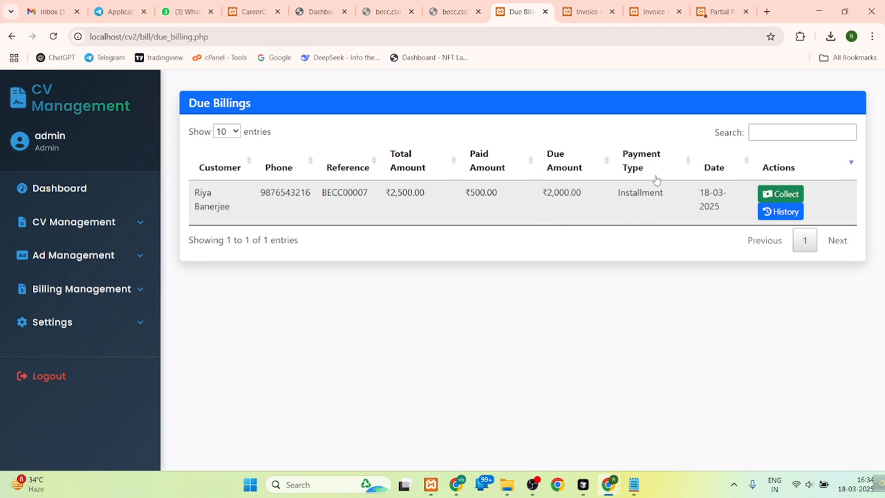
left_click(781, 195)
left_click(792, 290)
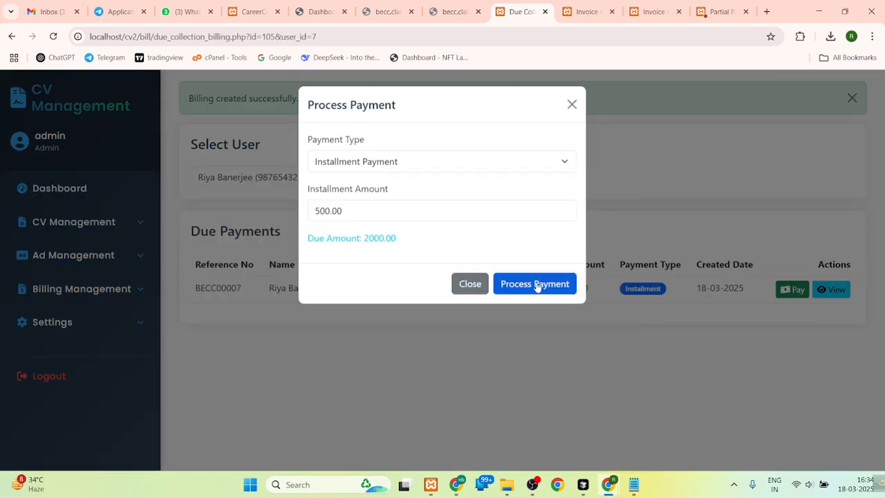
left_click(573, 107)
- Open the general settings and review the company information and the date and time settings
left_click(64, 319)
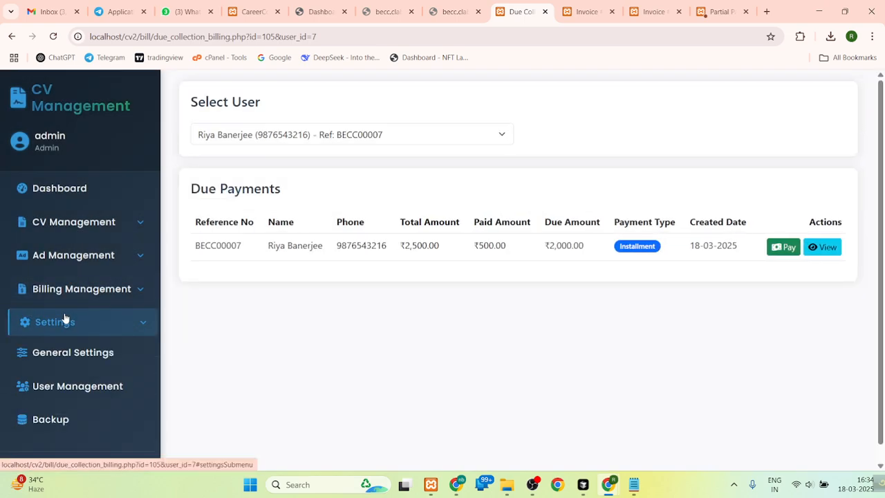
left_click(84, 354)
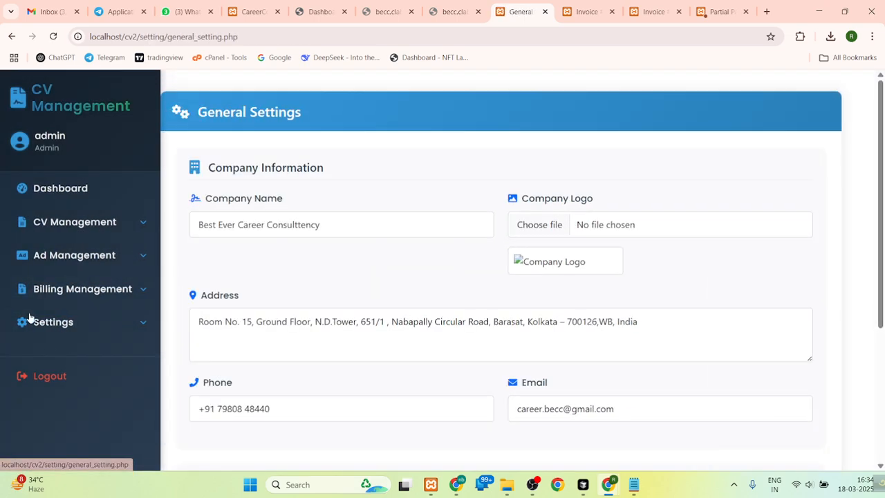
scroll(467, 155, "down", 2)
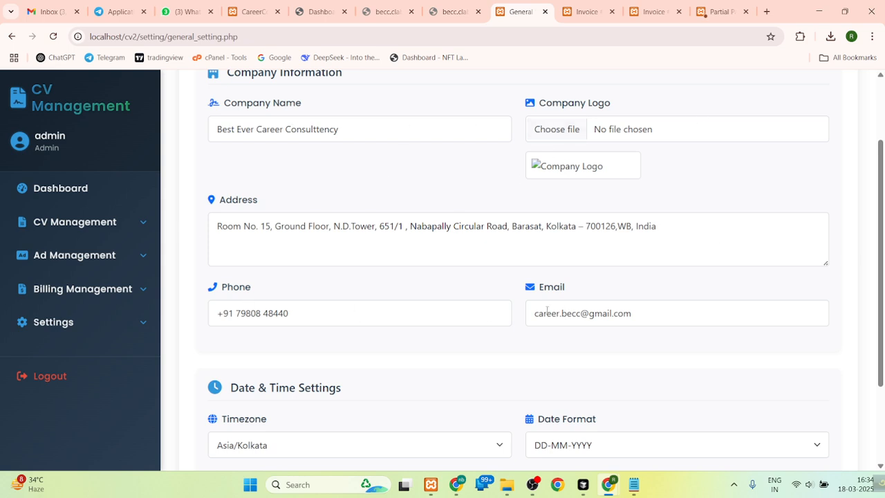
scroll(879, 275, "down", 2)
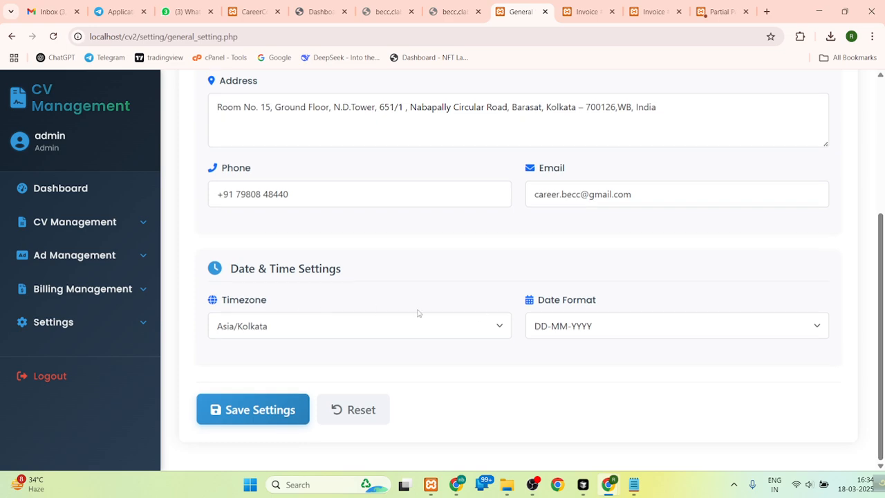
- Open user management and review the listed admin and staff accounts
left_click(115, 322)
left_click(74, 385)
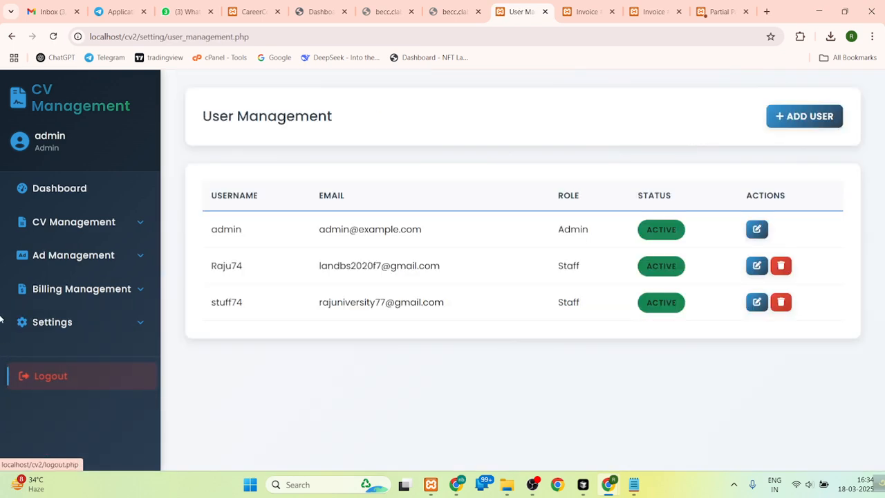
left_click_drag(208, 225, 292, 304)
left_click(296, 318)
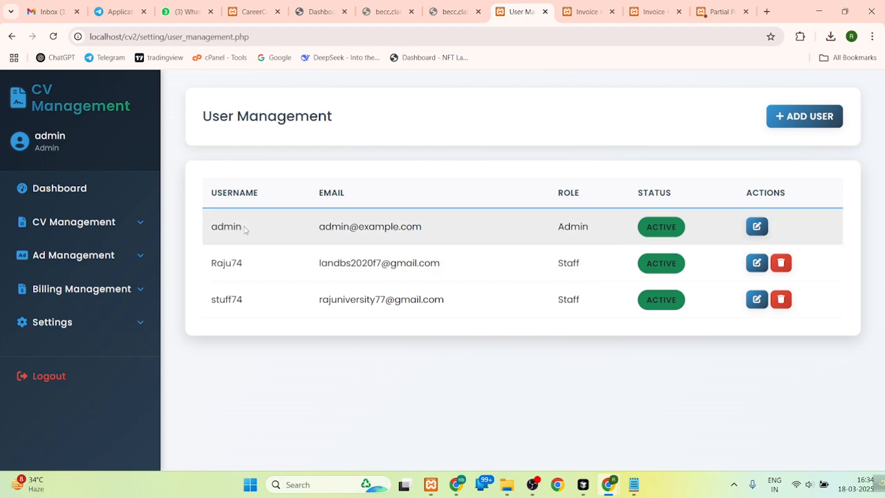
left_click_drag(244, 229, 210, 228)
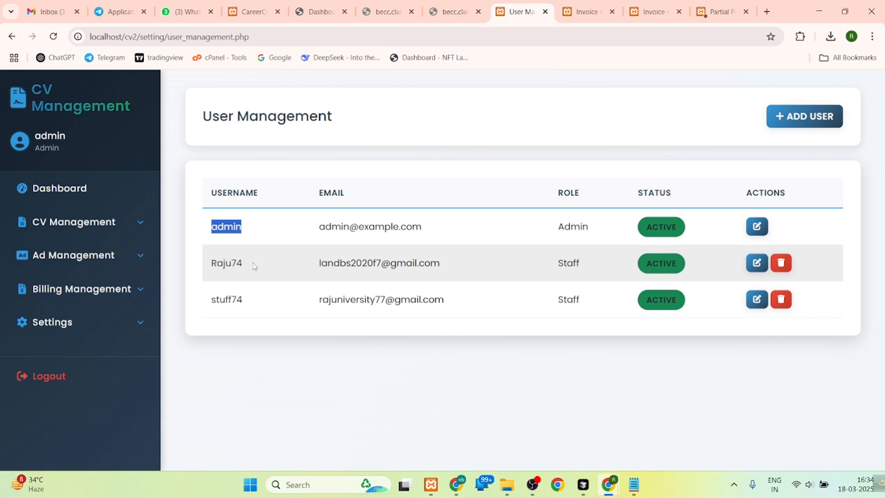
- Look over the new-user form's fields, try the Staff role, and cancel without adding a user
left_click(793, 116)
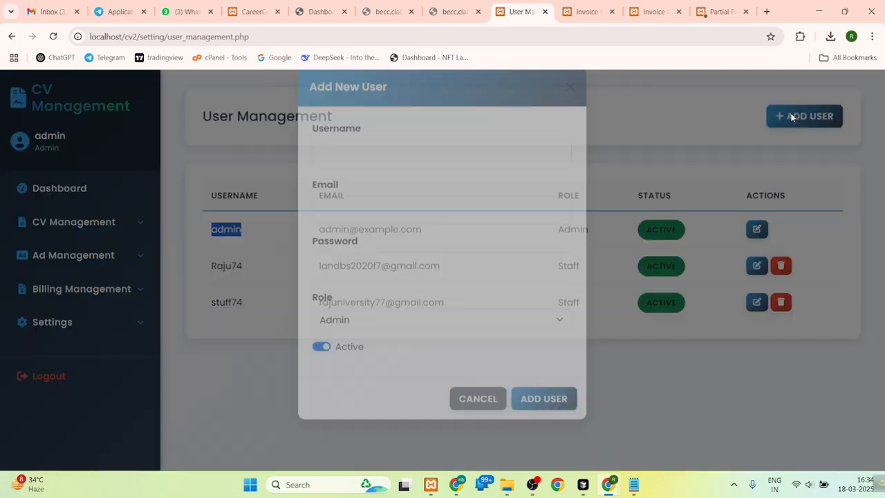
left_click(392, 165)
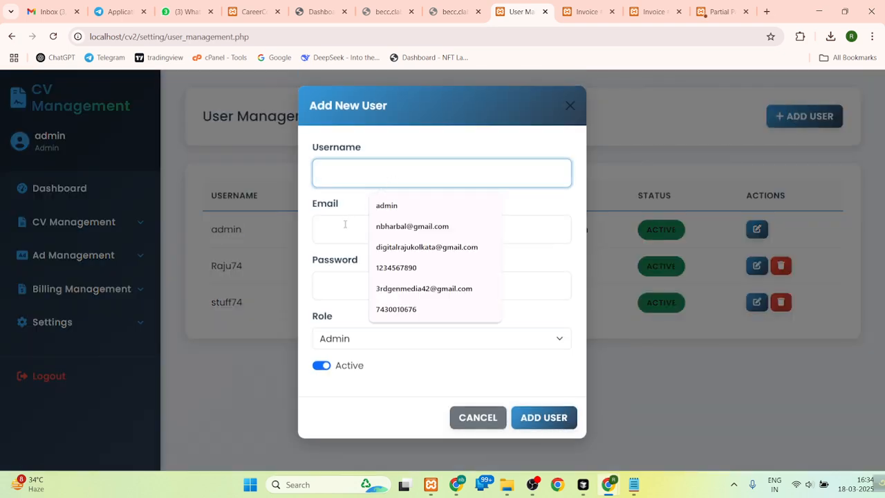
left_click(372, 230)
left_click(337, 290)
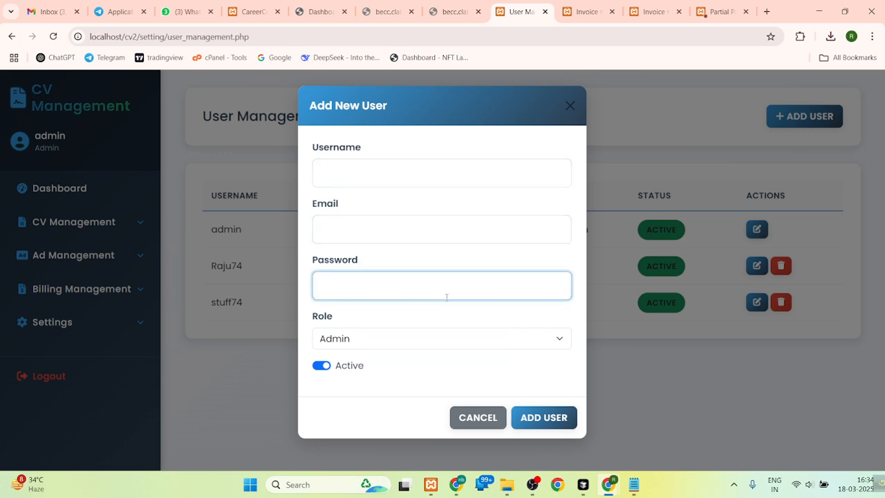
left_click(322, 334)
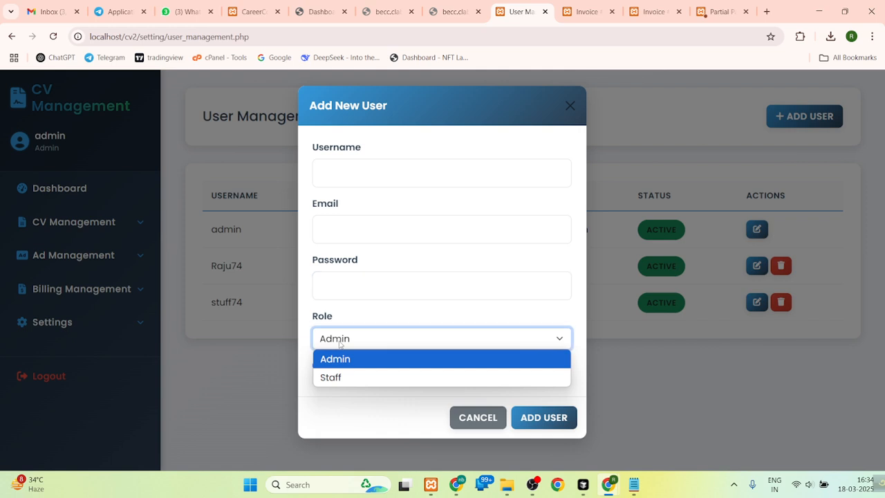
left_click(350, 377)
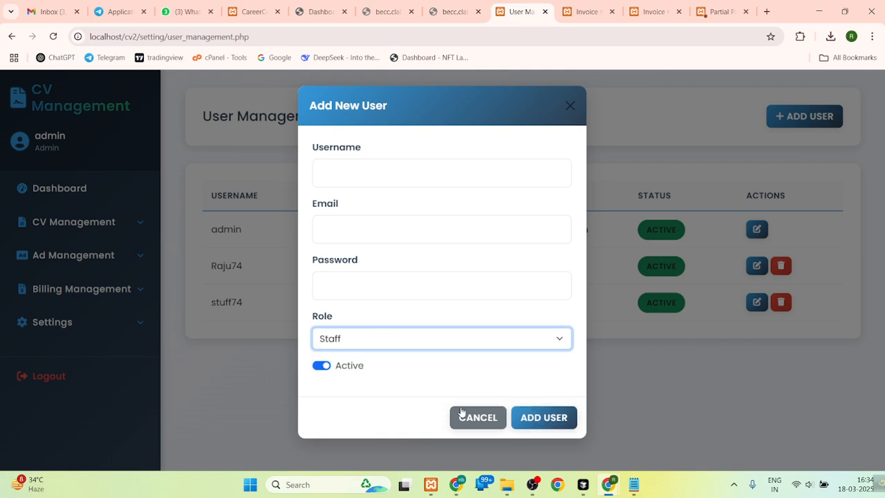
left_click(457, 417)
- Open the database backup and restore page, look over its sections, and create a new backup
left_click(97, 321)
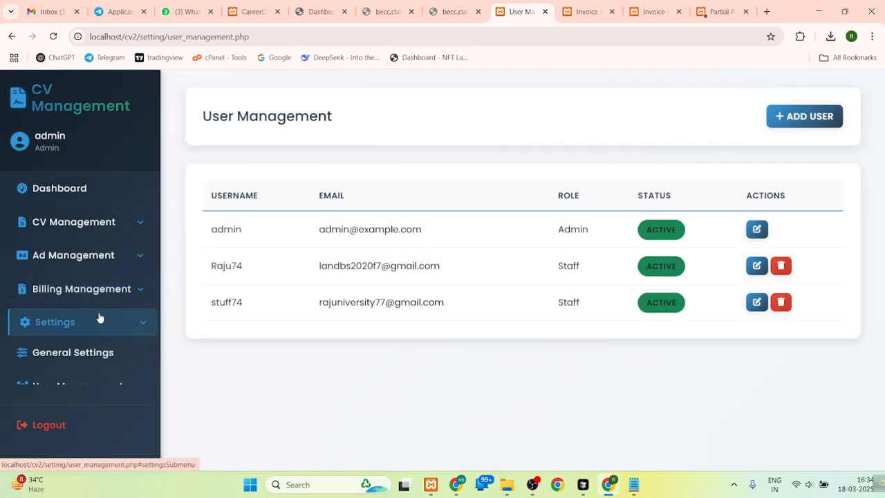
left_click(66, 428)
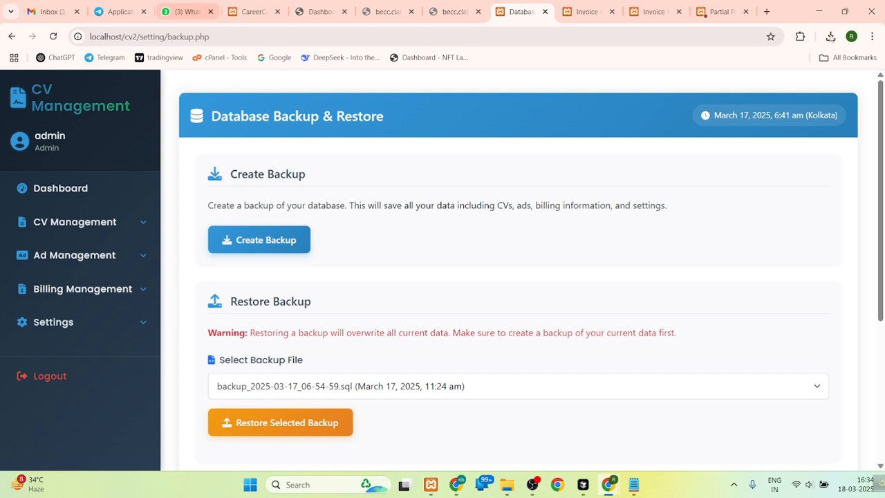
scroll(883, 122, "down", 3)
scroll(882, 103, "up", 3)
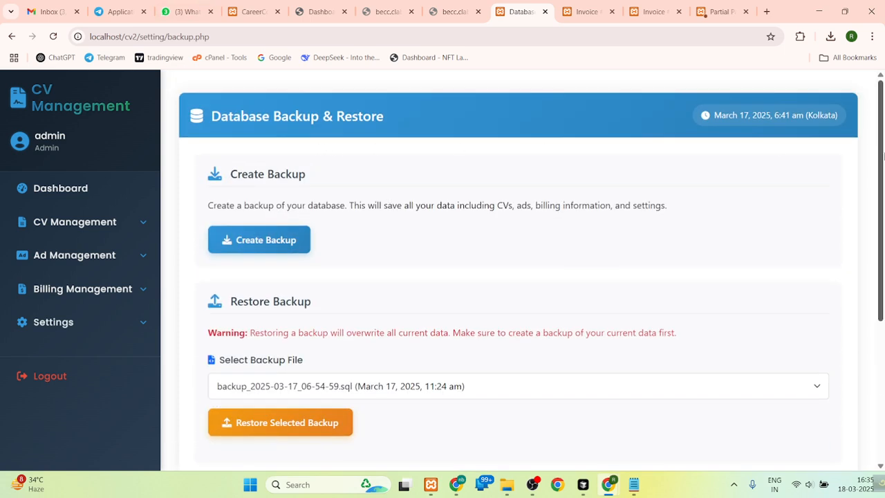
scroll(882, 153, "down", 1)
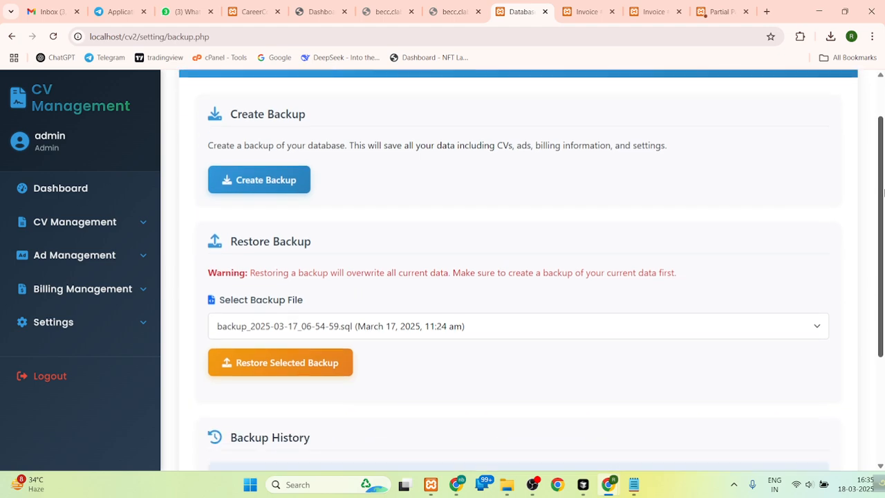
scroll(882, 146, "up", 1)
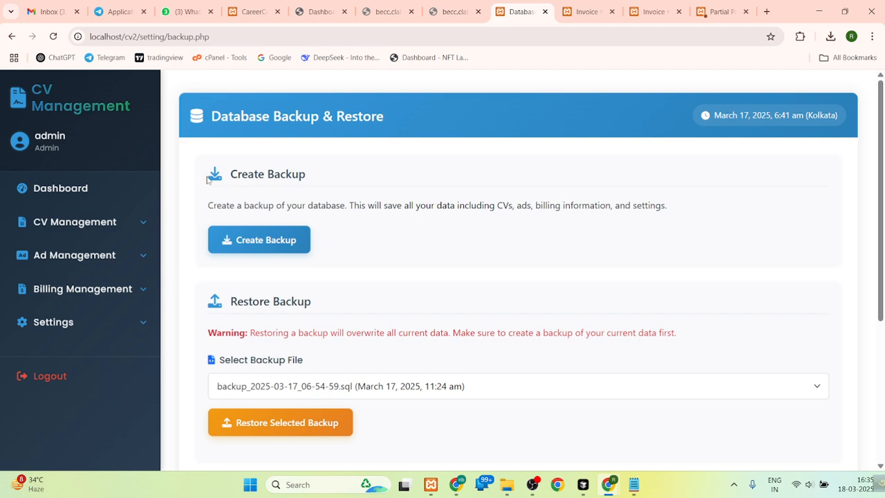
left_click(287, 247)
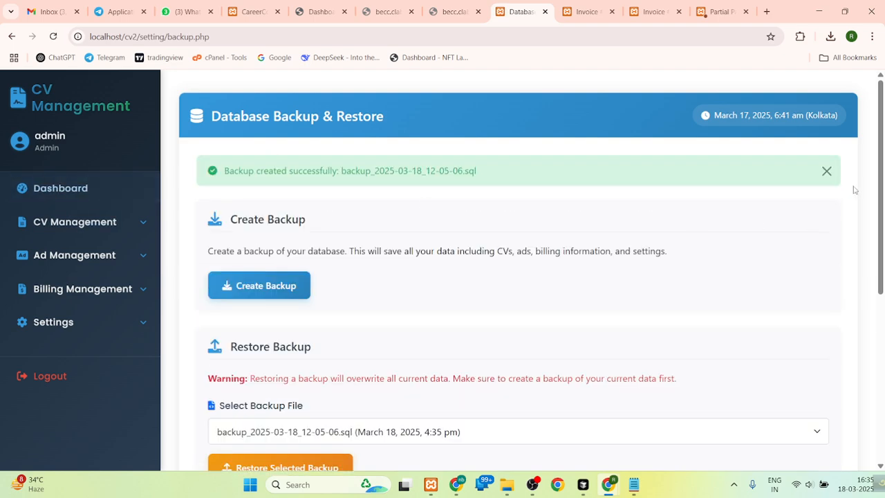
- Check the newest entry in the backup history and download that backup file
scroll(360, 286, "down", 5)
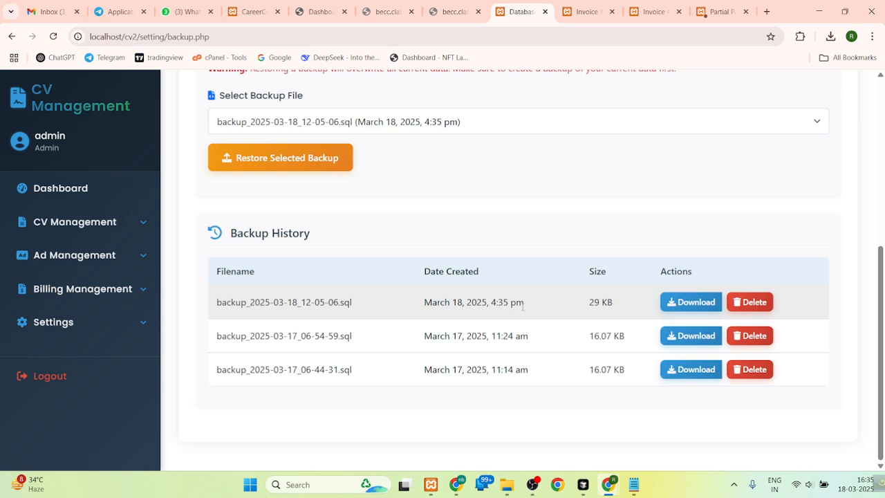
left_click_drag(526, 305, 430, 302)
left_click(454, 302)
left_click(667, 302)
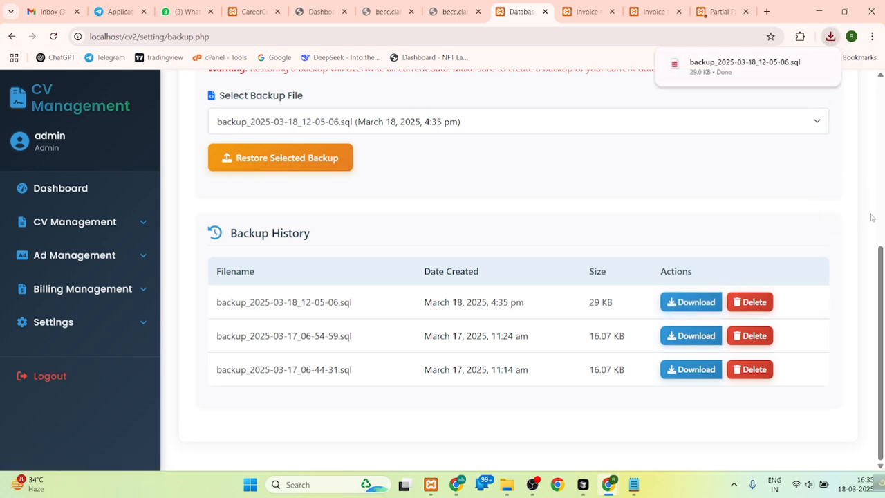
left_click_drag(881, 259, 834, 81)
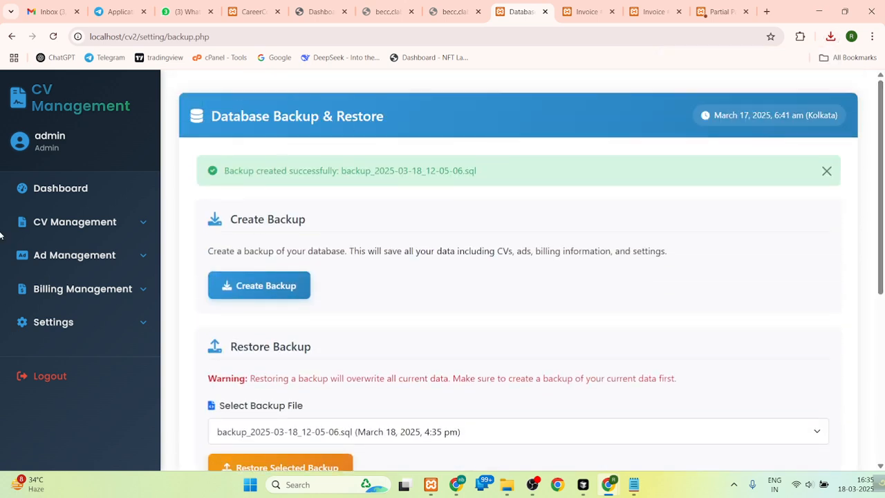